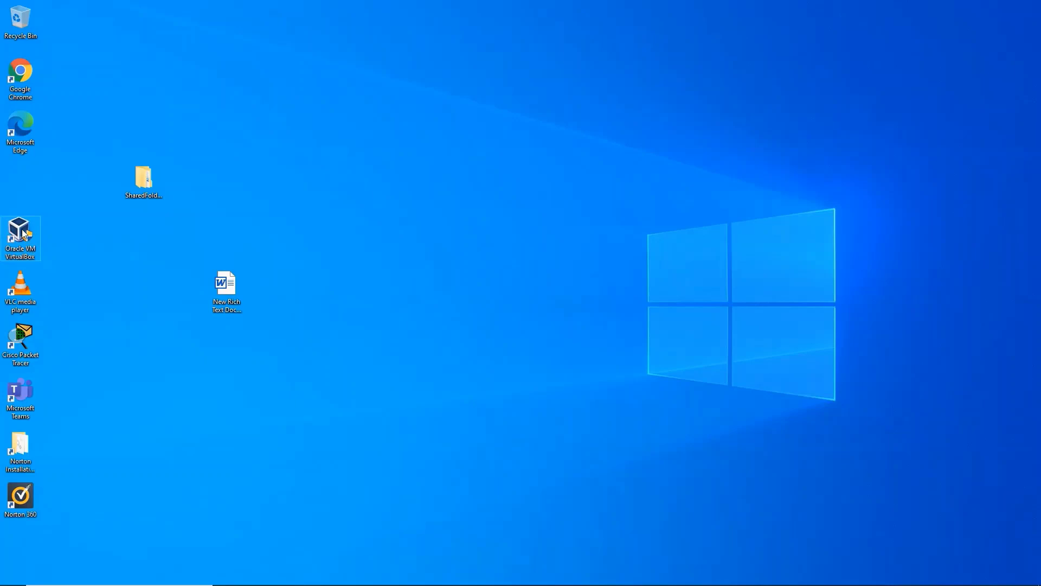
# Run Oracle VM VirtualBox from its desktop icon as administrator
pyautogui.rightClick(22, 230)
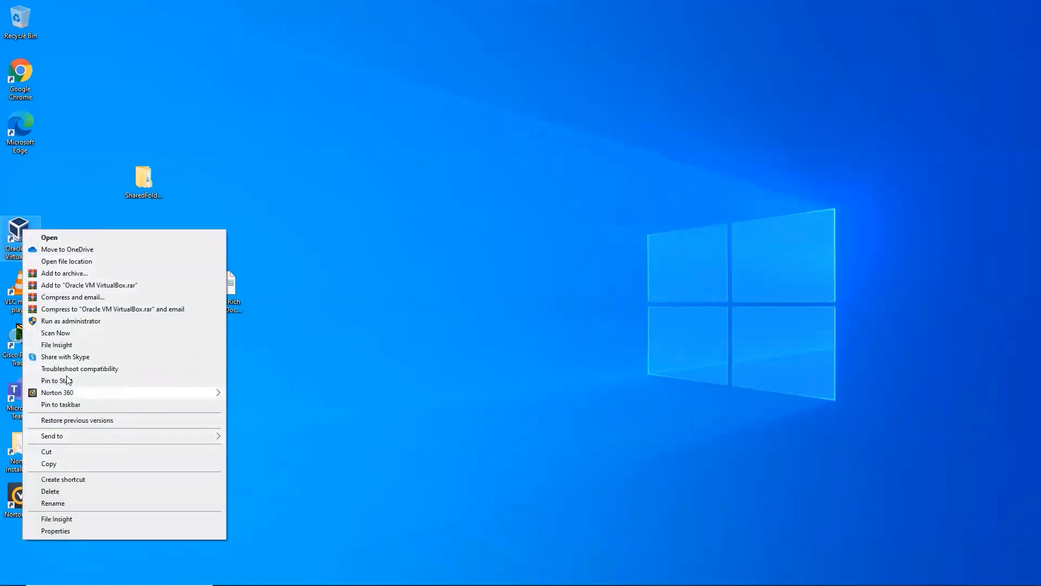
pyautogui.click(62, 321)
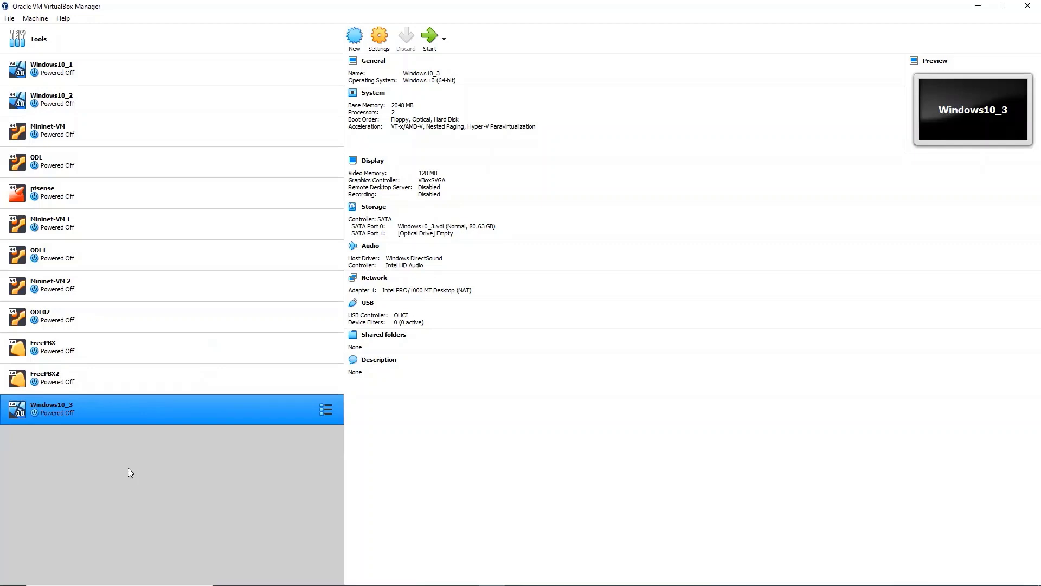
# Start a new VM named FreePBX1 with type Linux and version Other Linux (64-bit)
pyautogui.click(358, 42)
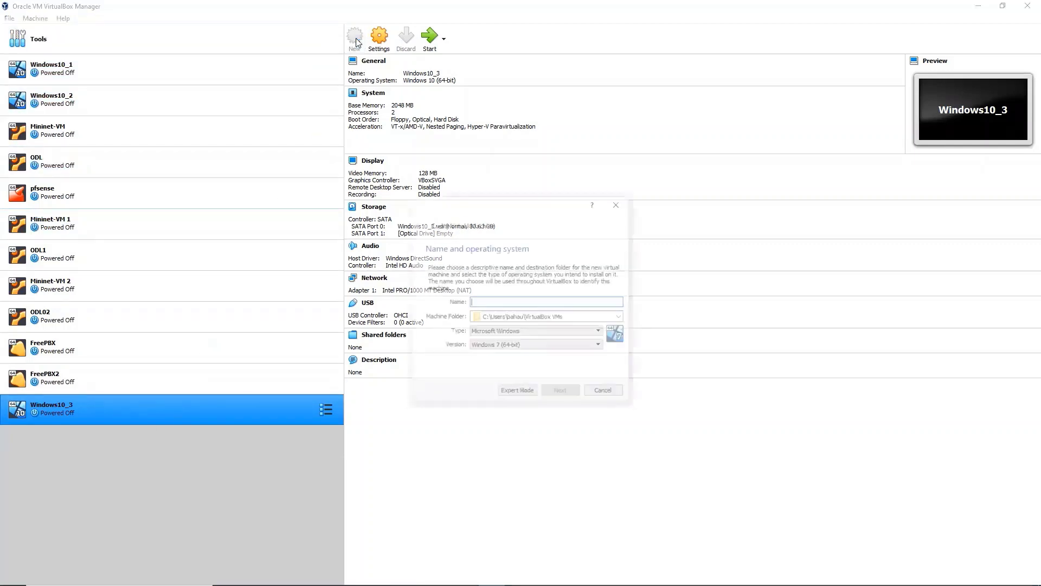
pyautogui.click(486, 303)
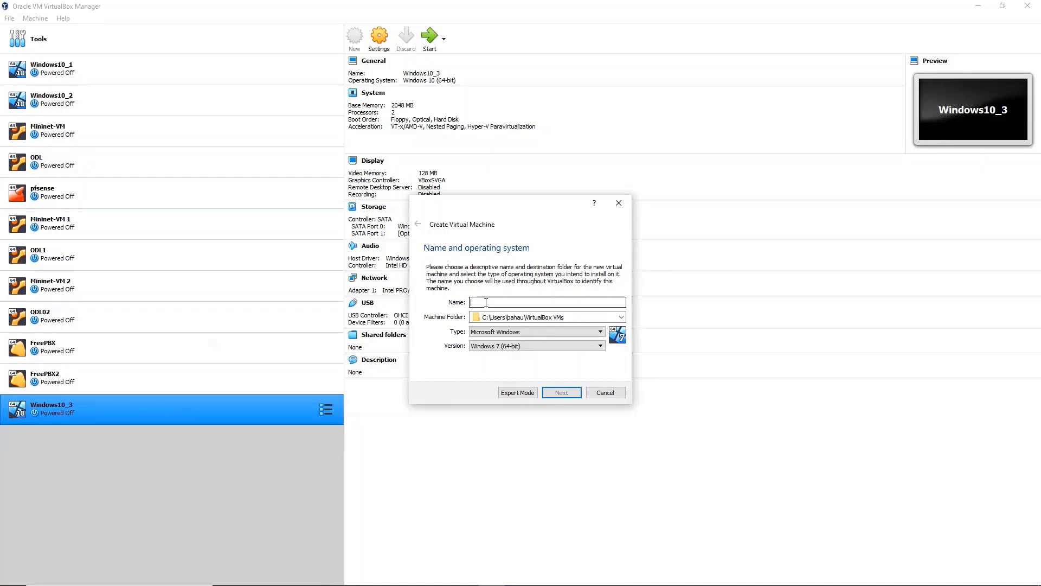
pyautogui.write('FreeB')
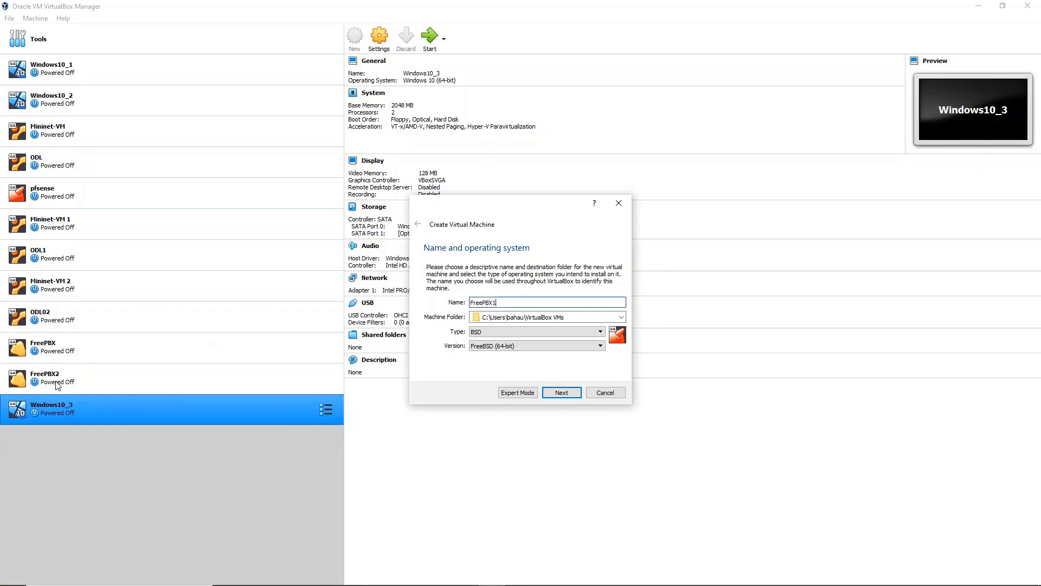
pyautogui.click(518, 302)
pyautogui.click(590, 332)
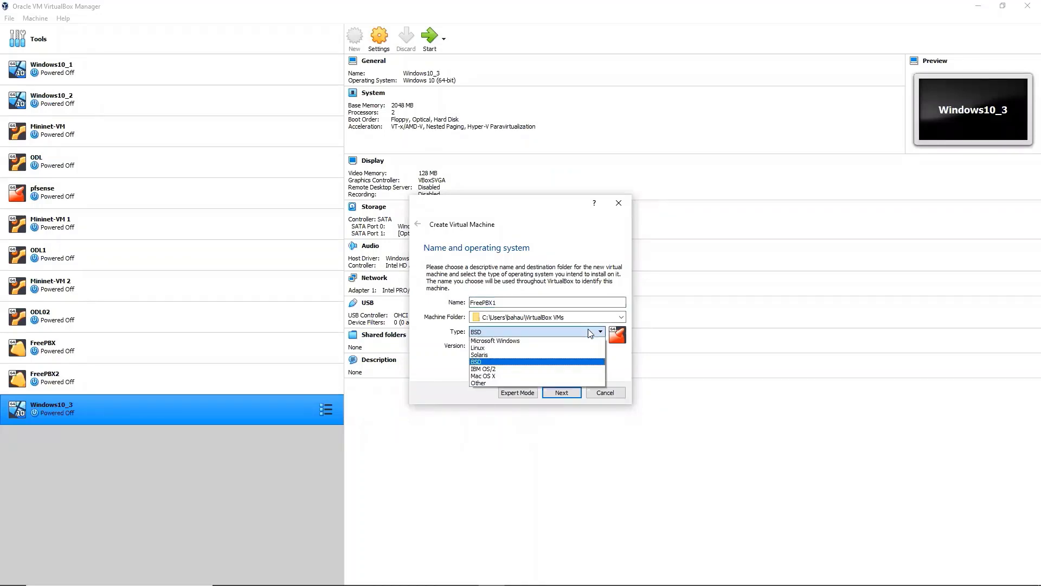
pyautogui.click(508, 347)
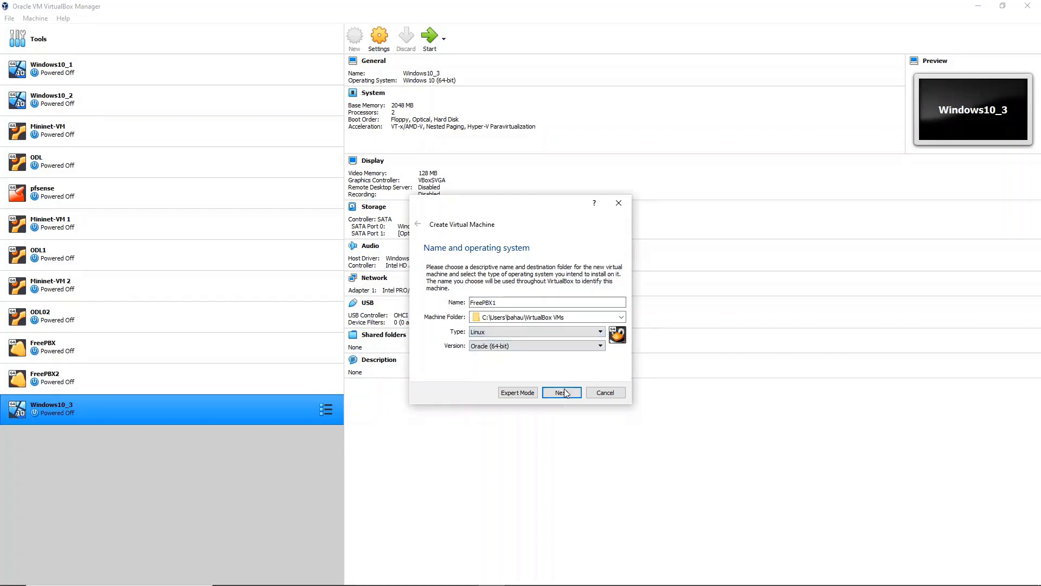
pyautogui.click(583, 348)
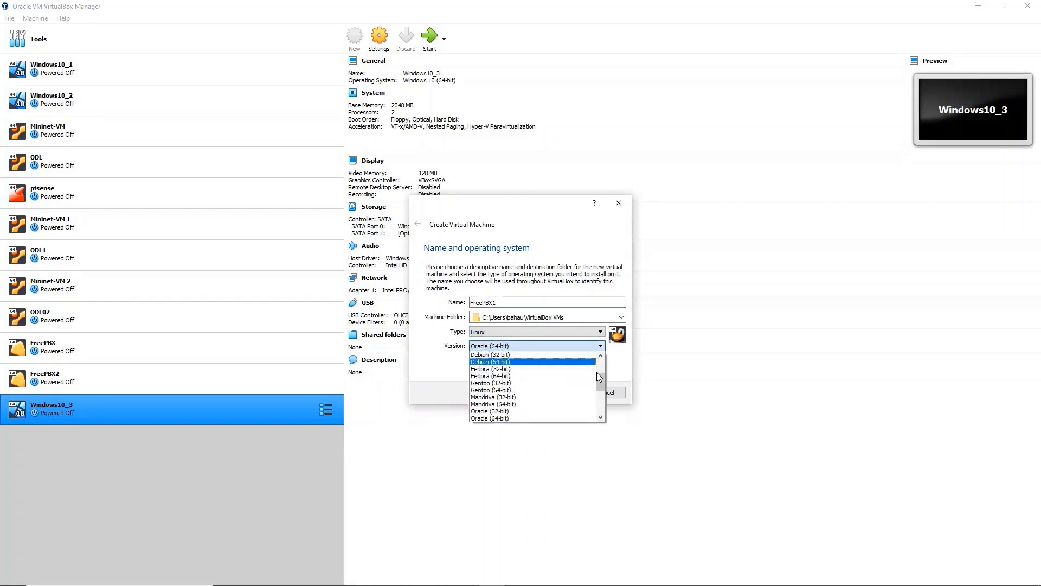
pyautogui.moveTo(602, 382); pyautogui.dragTo(602, 405)
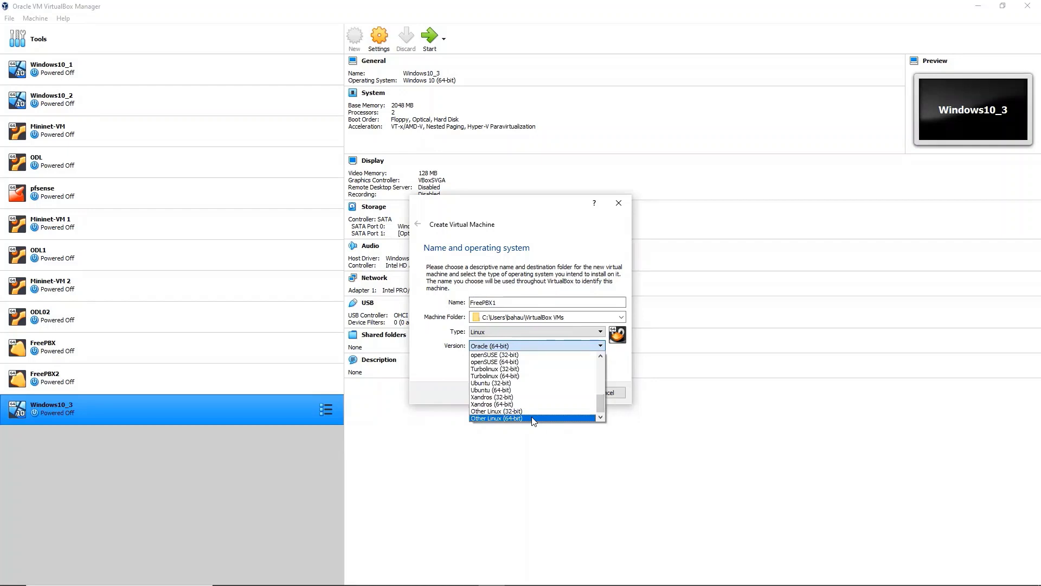
pyautogui.click(533, 418)
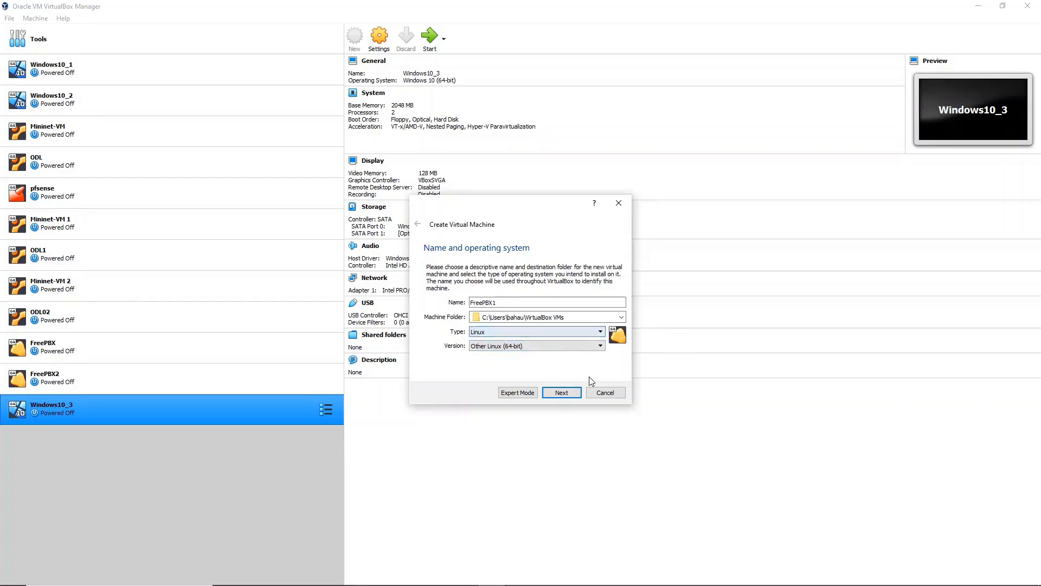
pyautogui.click(562, 393)
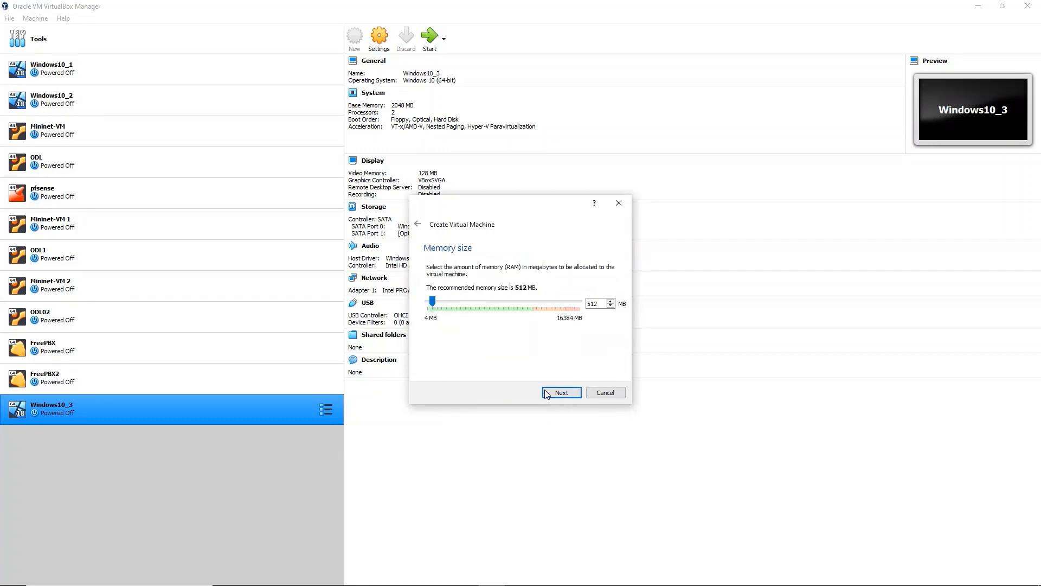
# Give FreePBX1 2048 MB of memory and choose to create a new virtual hard disk
pyautogui.click(611, 301)
pyautogui.write('2048')
pyautogui.click(562, 393)
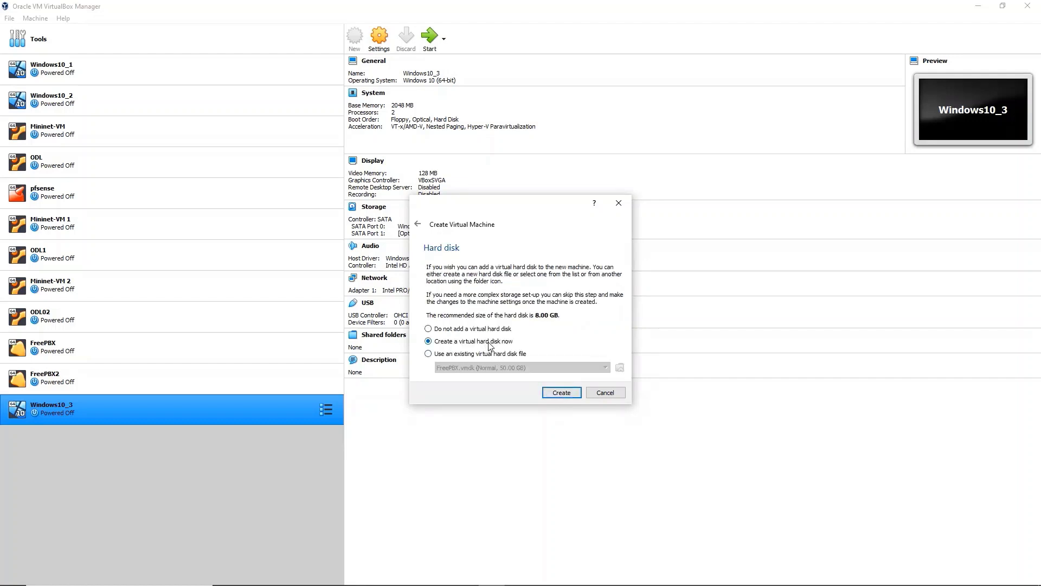
pyautogui.click(561, 393)
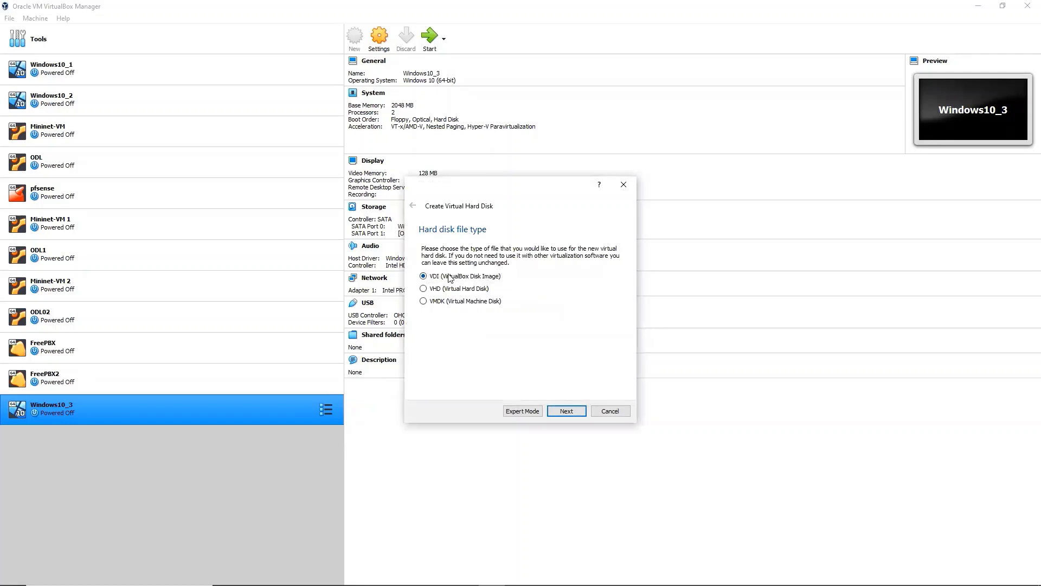
# Make the new disk a dynamically allocated VMDK (Virtual Machine Disk) file
pyautogui.click(423, 301)
pyautogui.click(567, 412)
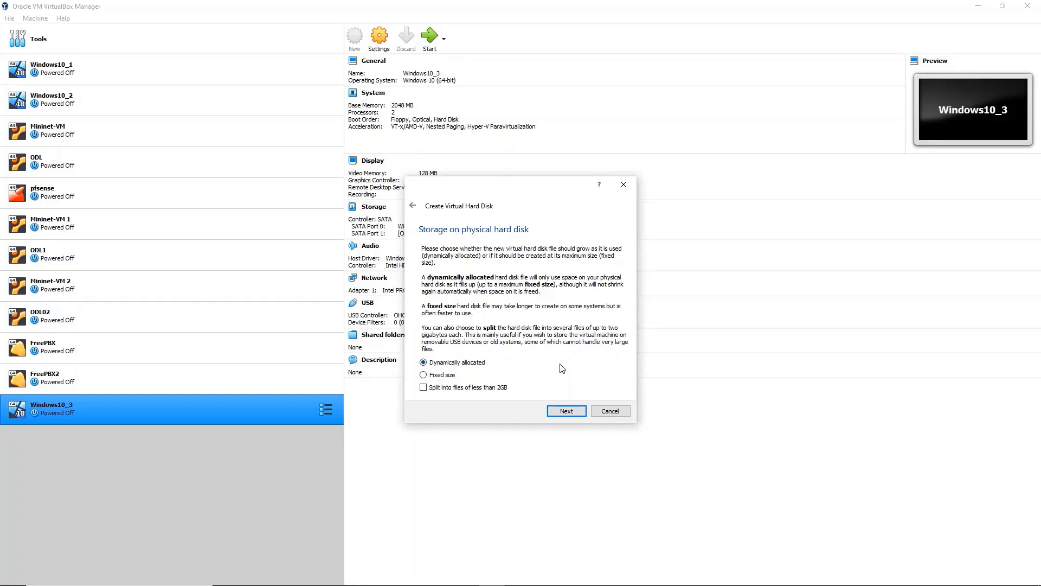
pyautogui.click(566, 411)
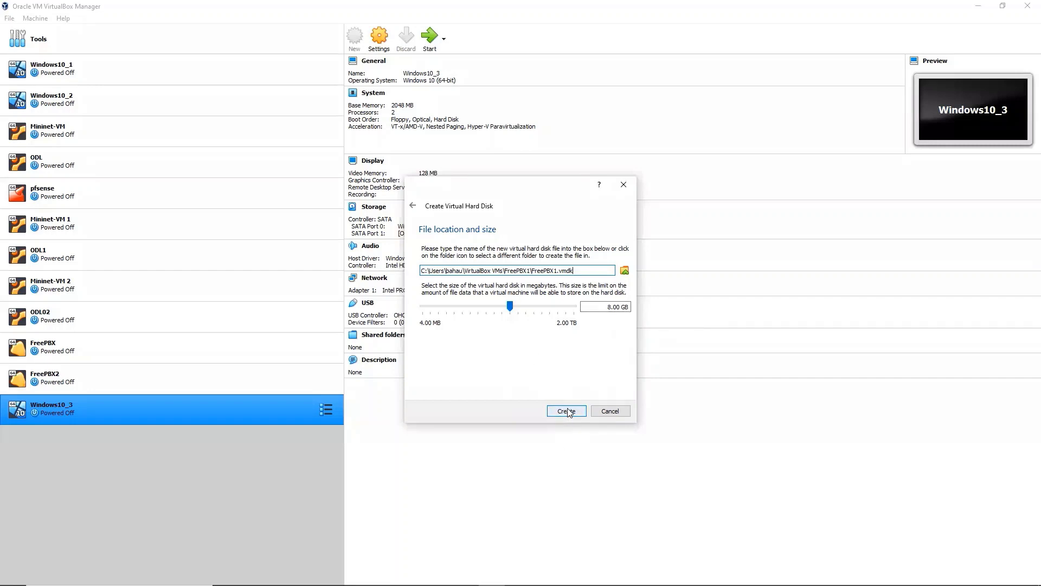
# Change the FreePBX1.vmdk disk size from 8 GB to 20 GB and create the machine
pyautogui.click(611, 307)
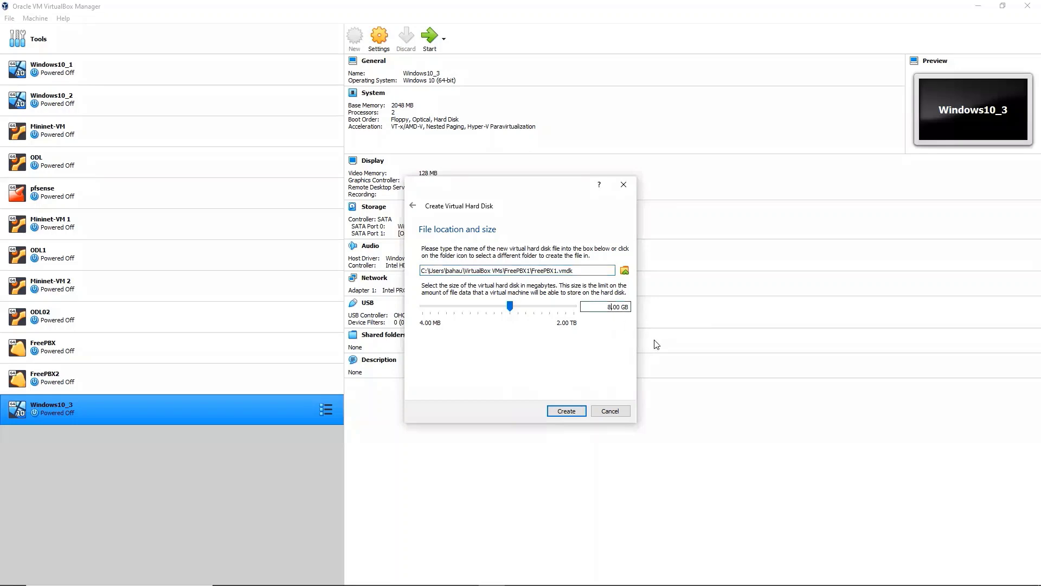
pyautogui.press('BackSpace')
pyautogui.write('20')
pyautogui.click(566, 411)
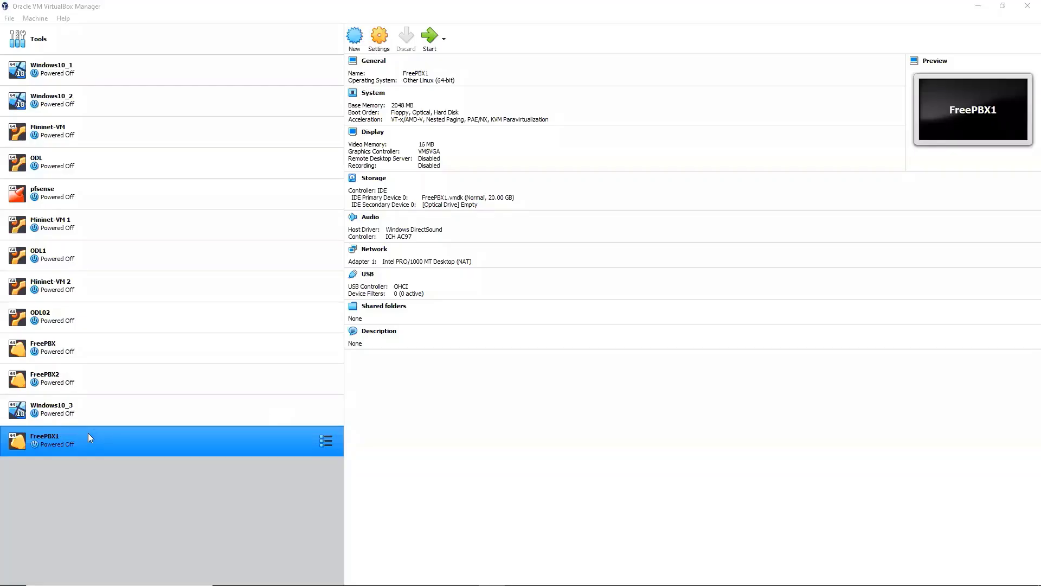
# In FreePBX1's settings, attach the network adapter as a Bridged Adapter
pyautogui.click(92, 416)
pyautogui.click(90, 442)
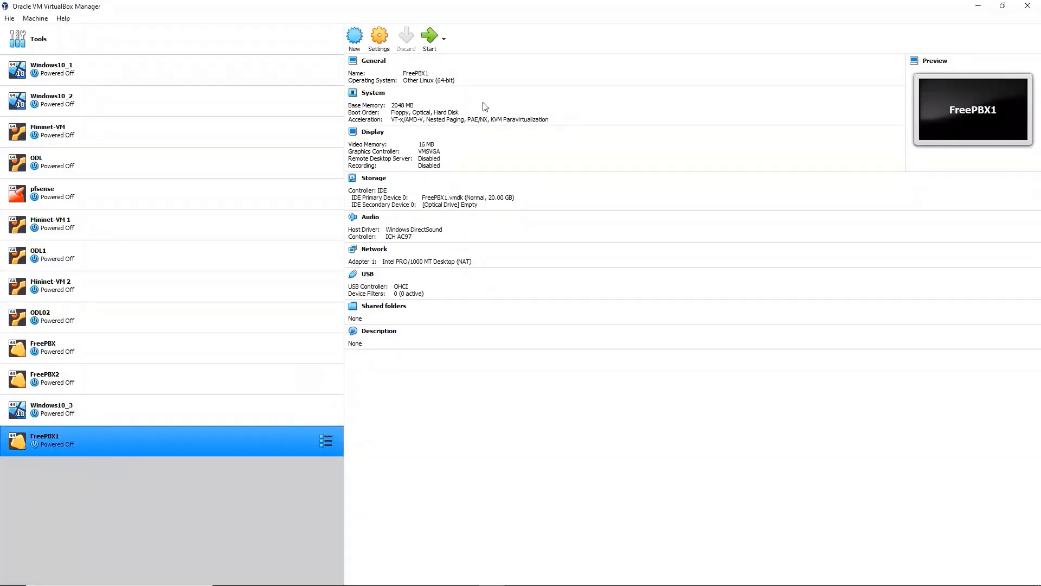
pyautogui.click(381, 38)
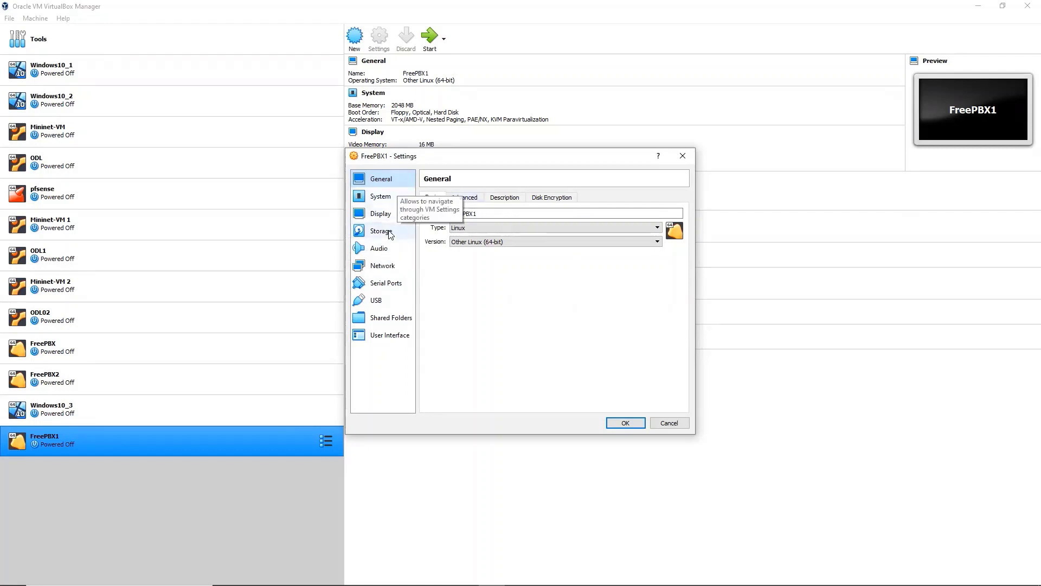
pyautogui.click(381, 270)
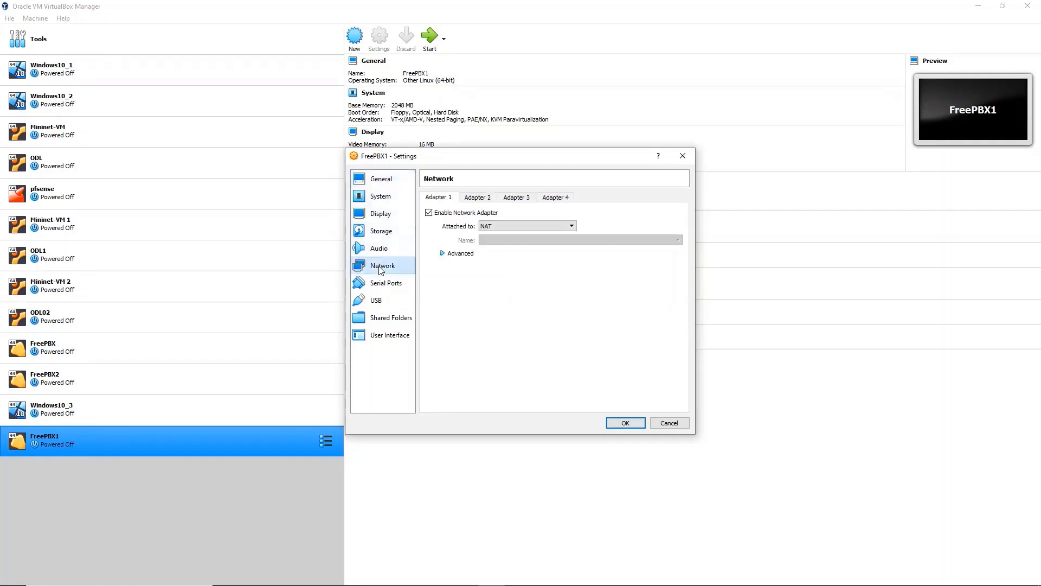
pyautogui.click(564, 226)
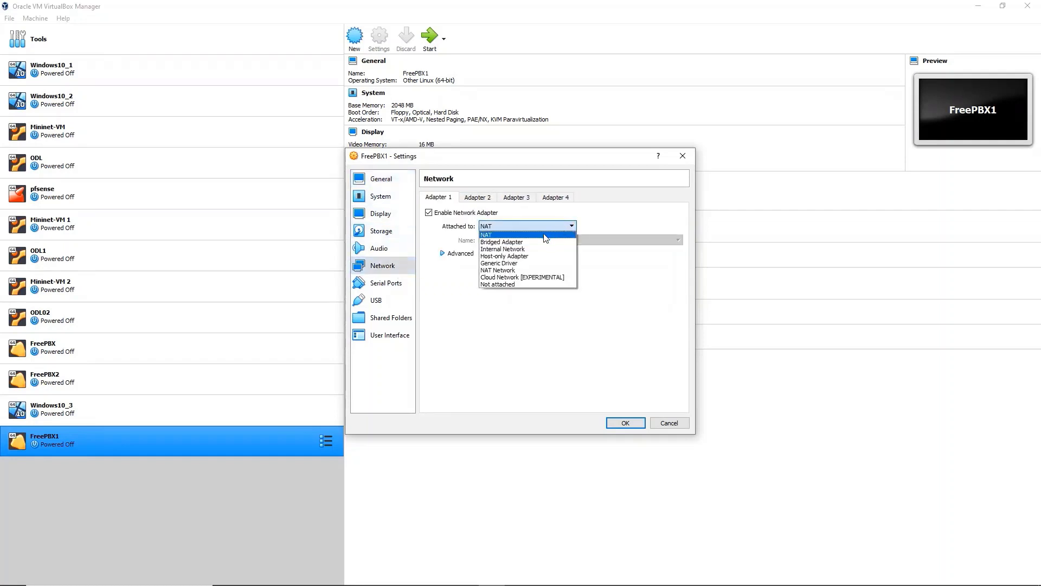
pyautogui.click(532, 242)
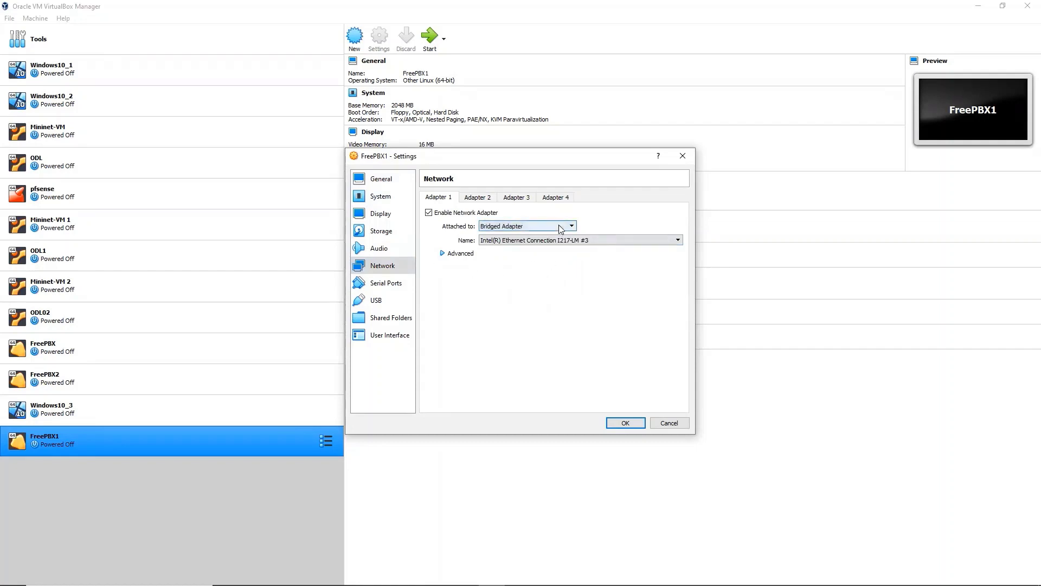
# Set Shared Clipboard and Drag'n'Drop to Bidirectional under General > Advanced
pyautogui.click(386, 183)
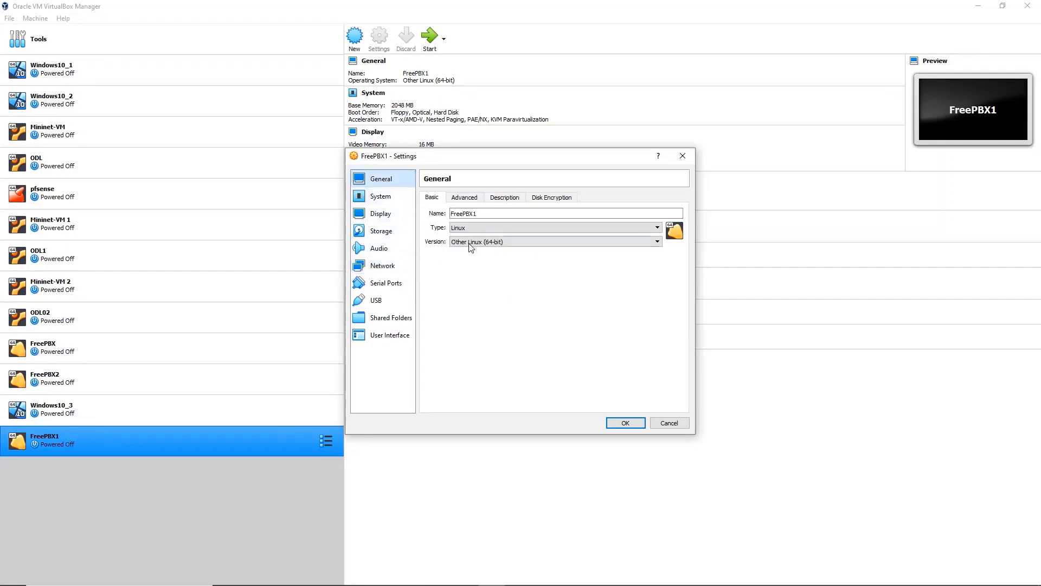
pyautogui.click(464, 199)
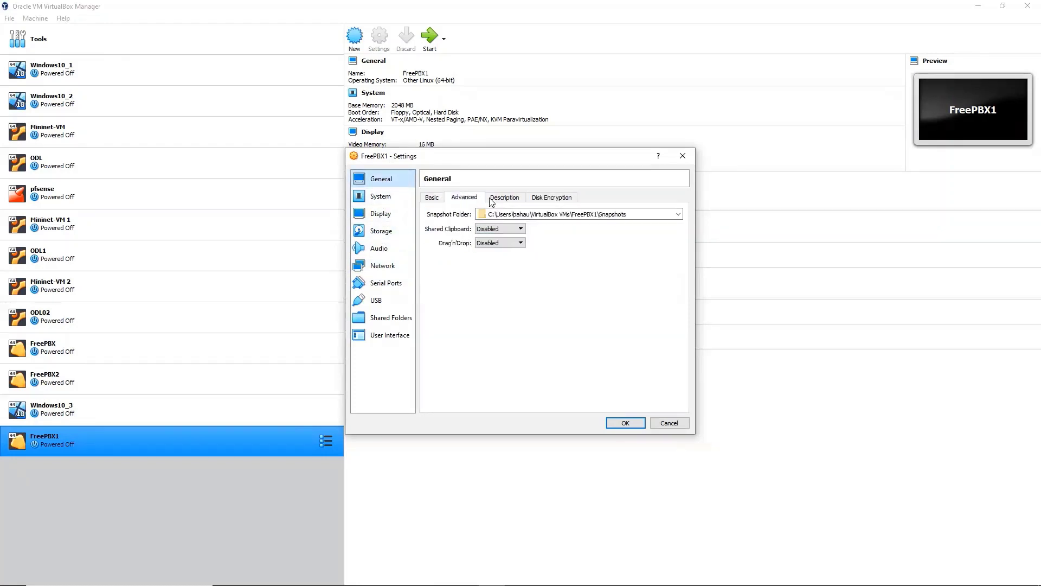
pyautogui.click(522, 230)
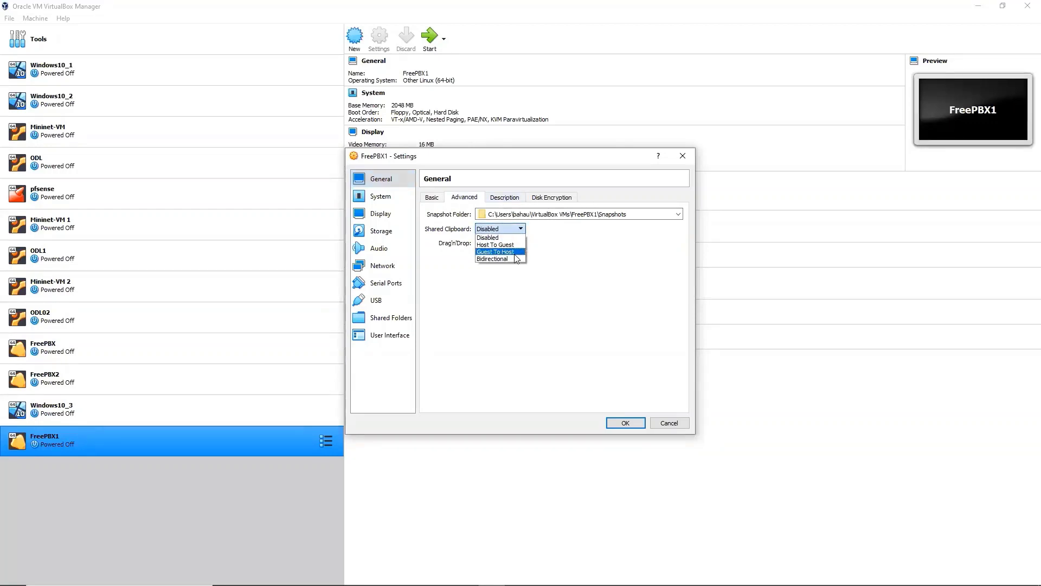
pyautogui.click(509, 259)
pyautogui.click(513, 243)
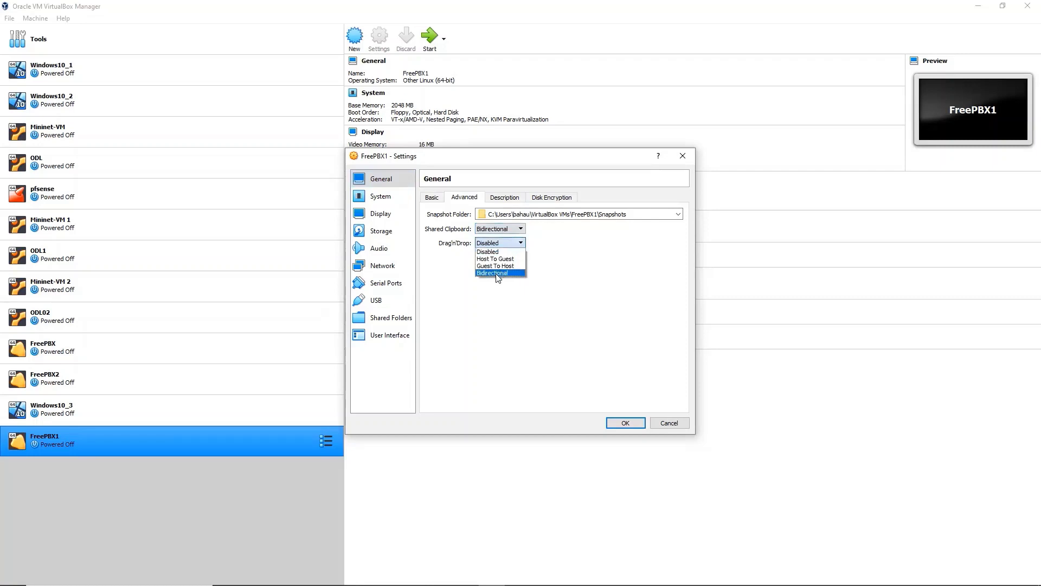
pyautogui.click(496, 273)
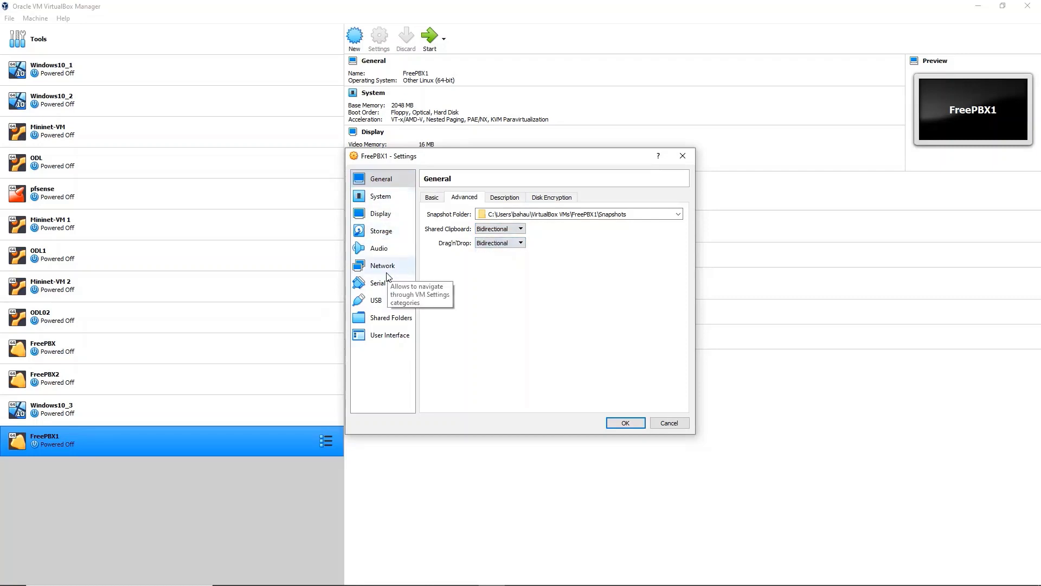
# Insert SNG7-PBX-64bit-2104-1.iso into the empty optical drive under Storage and save the settings
pyautogui.click(379, 231)
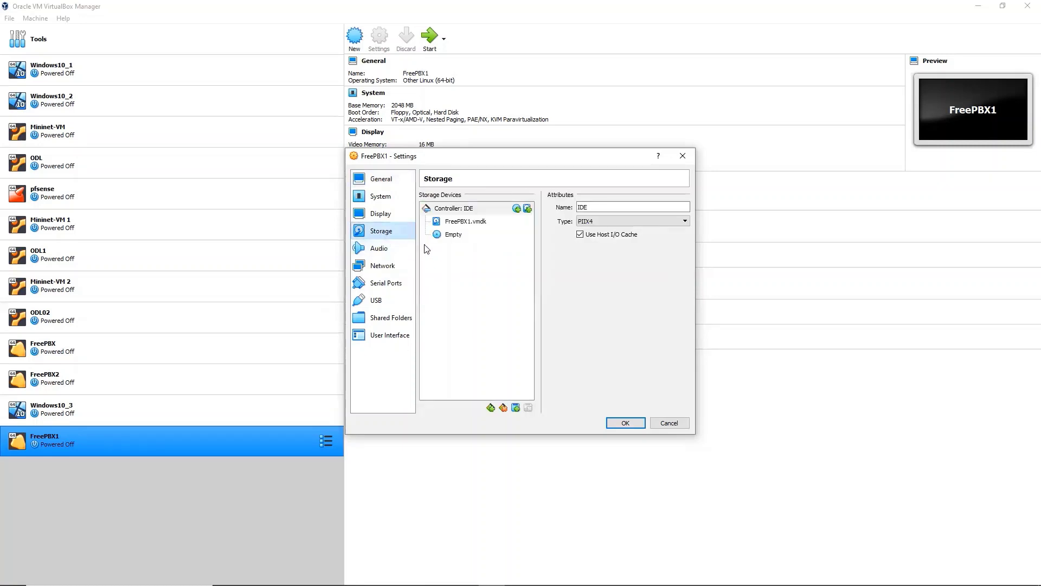
pyautogui.click(456, 237)
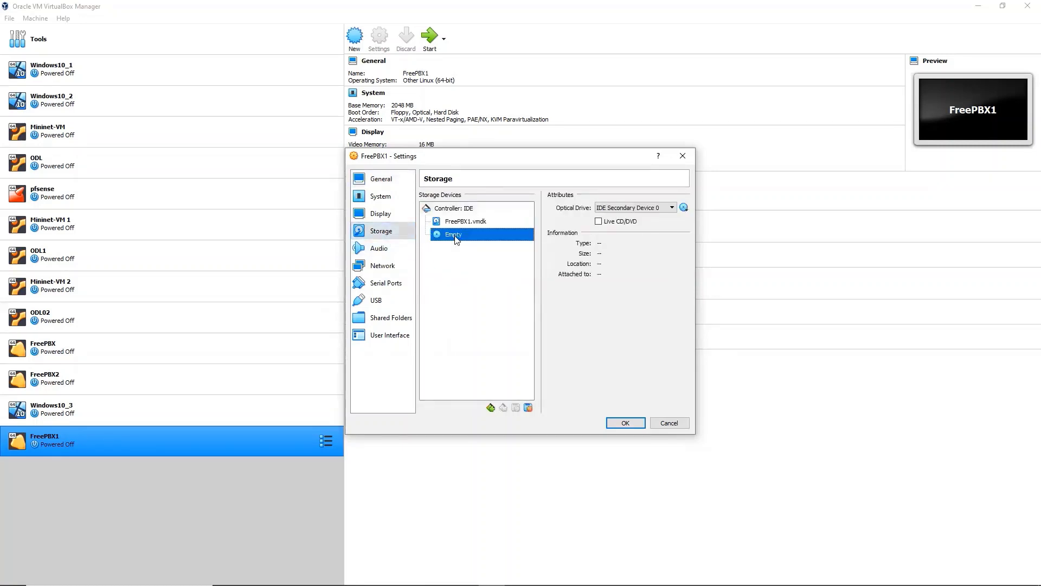
pyautogui.click(684, 208)
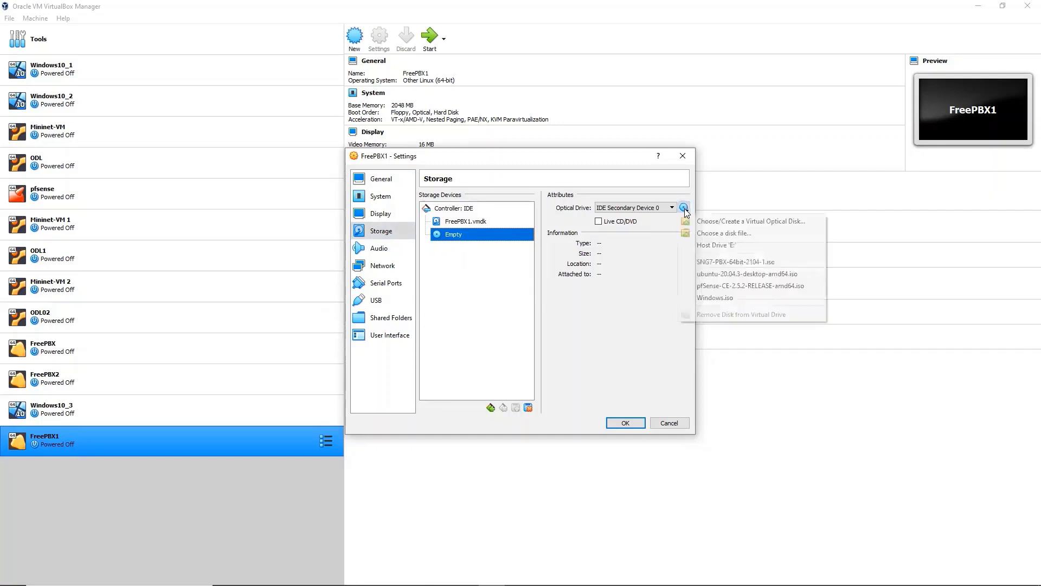
pyautogui.click(732, 263)
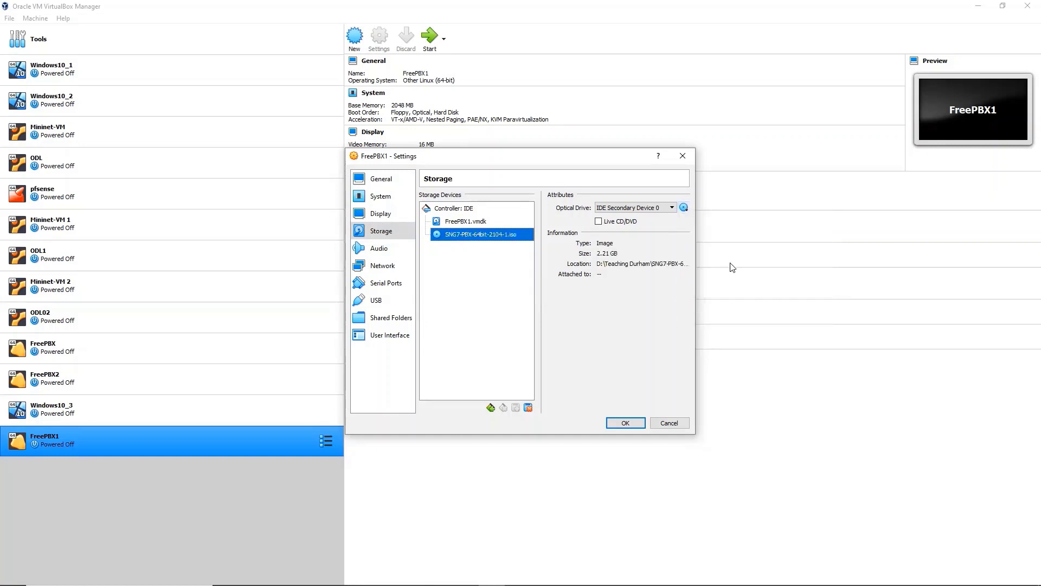
pyautogui.click(631, 426)
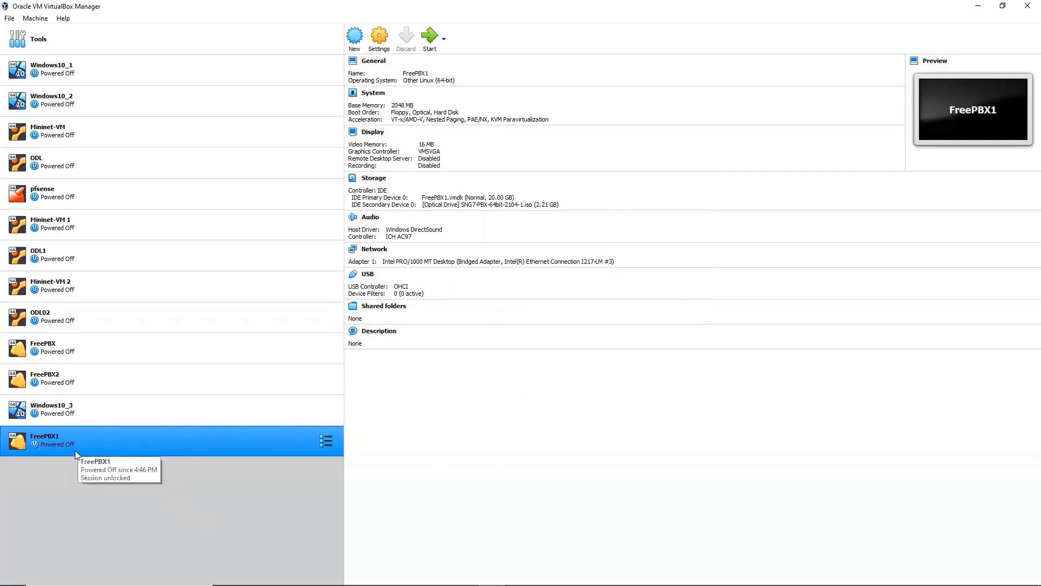
# Start FreePBX1, dismiss the keyboard auto-capture notice, and let the VM window capture input
pyautogui.click(84, 408)
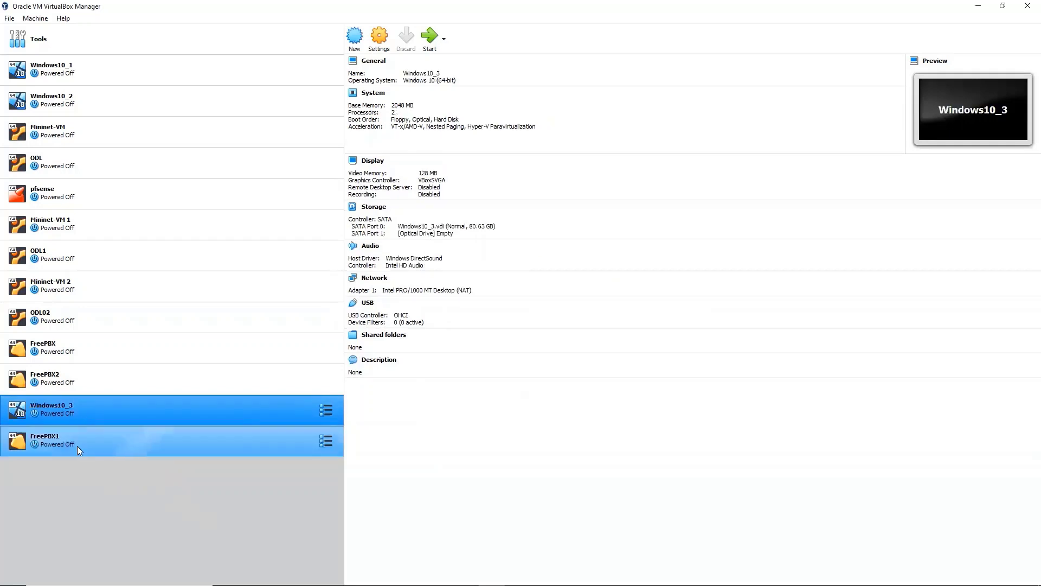
pyautogui.click(70, 444)
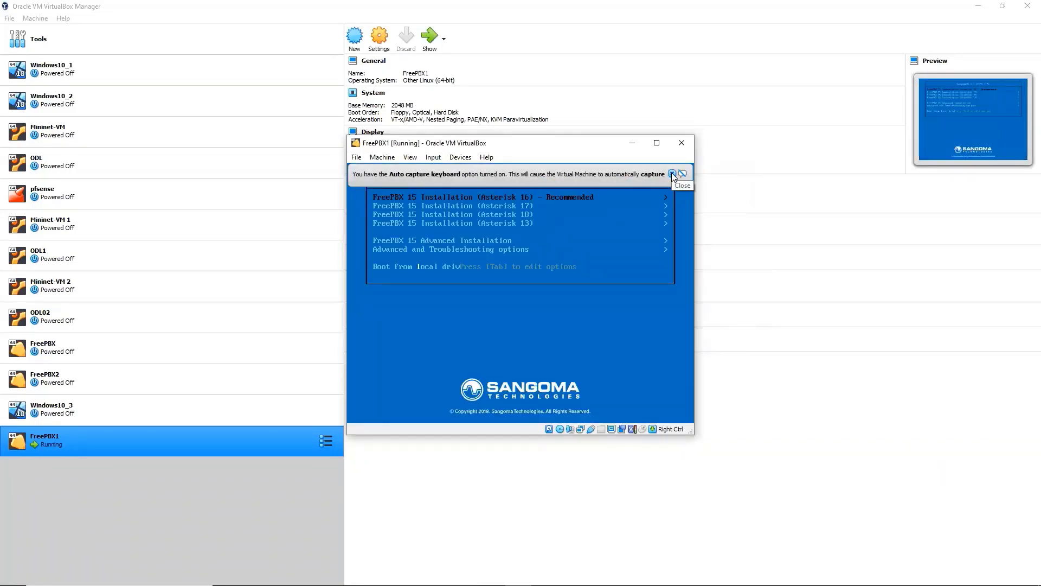
pyautogui.click(671, 173)
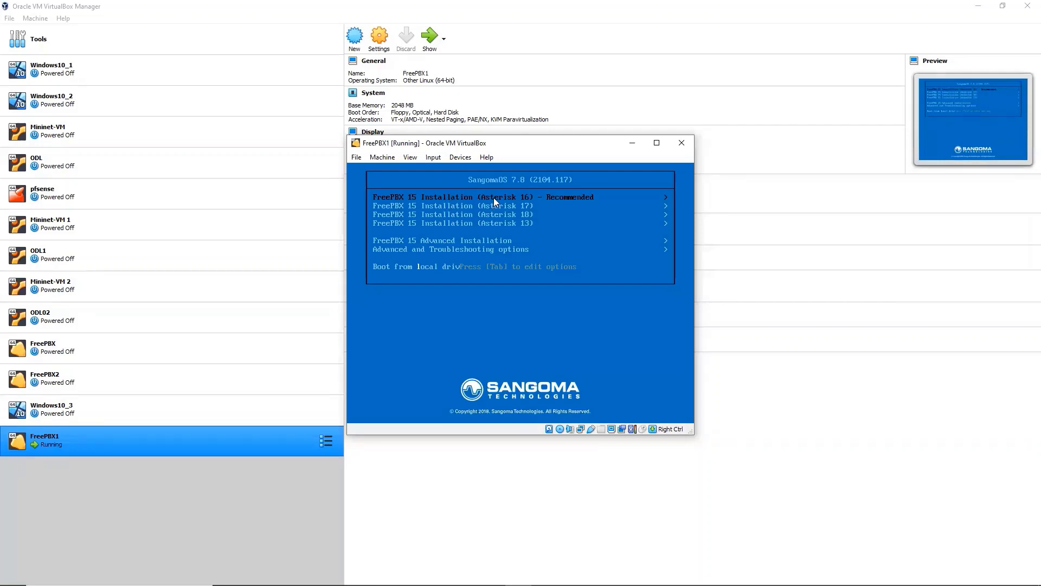
pyautogui.click(578, 198)
# Choose FreePBX 15 Installation (Asterisk 16), then Graphical Installation - Output to VGA, then FreePBX Standard
pyautogui.press('Return')
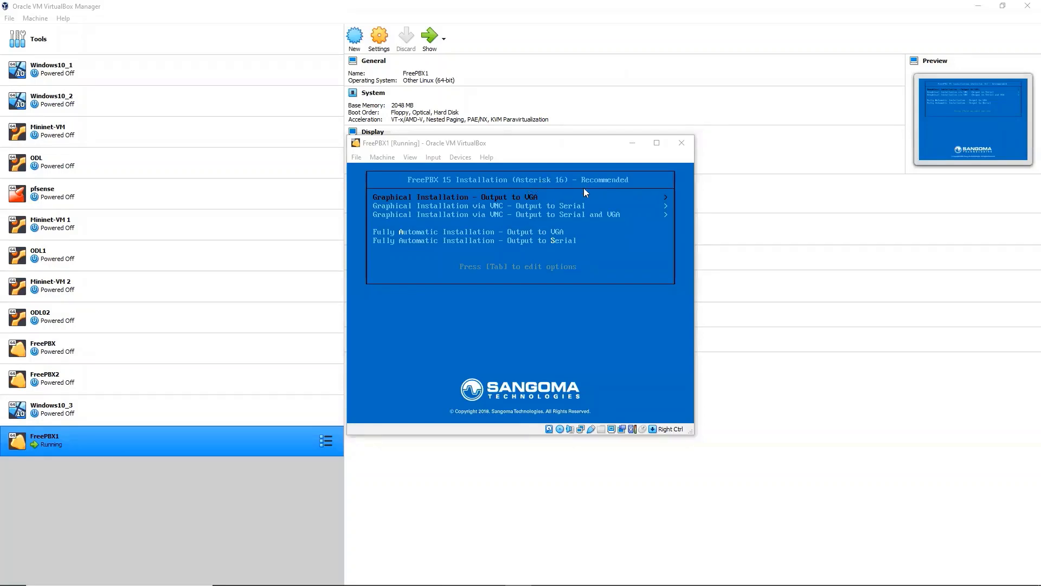
pyautogui.click(487, 206)
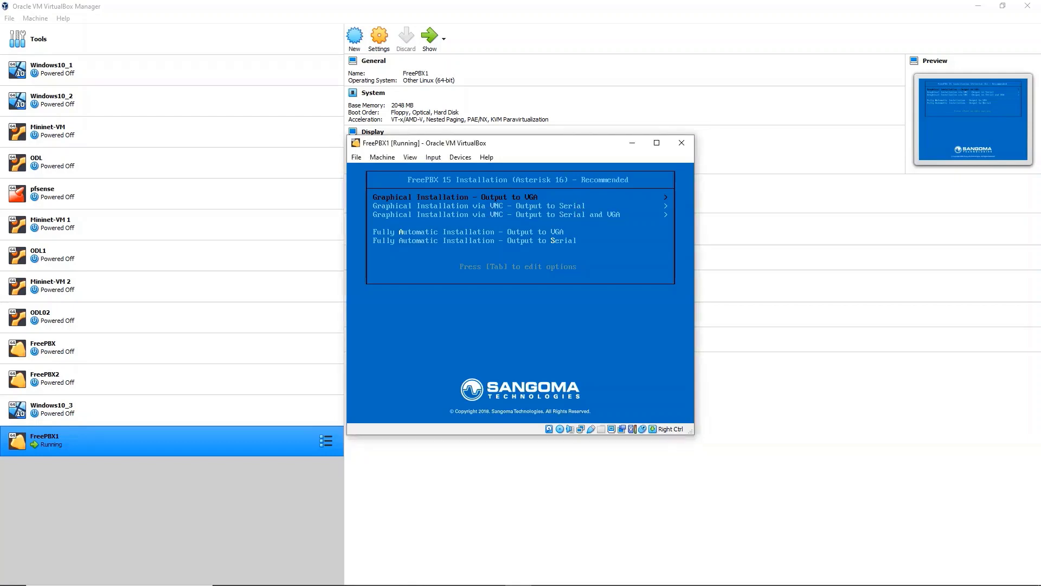
pyautogui.press('Down')
pyautogui.press('Down')
pyautogui.press('Up')
pyautogui.press('Up')
pyautogui.press('Down')
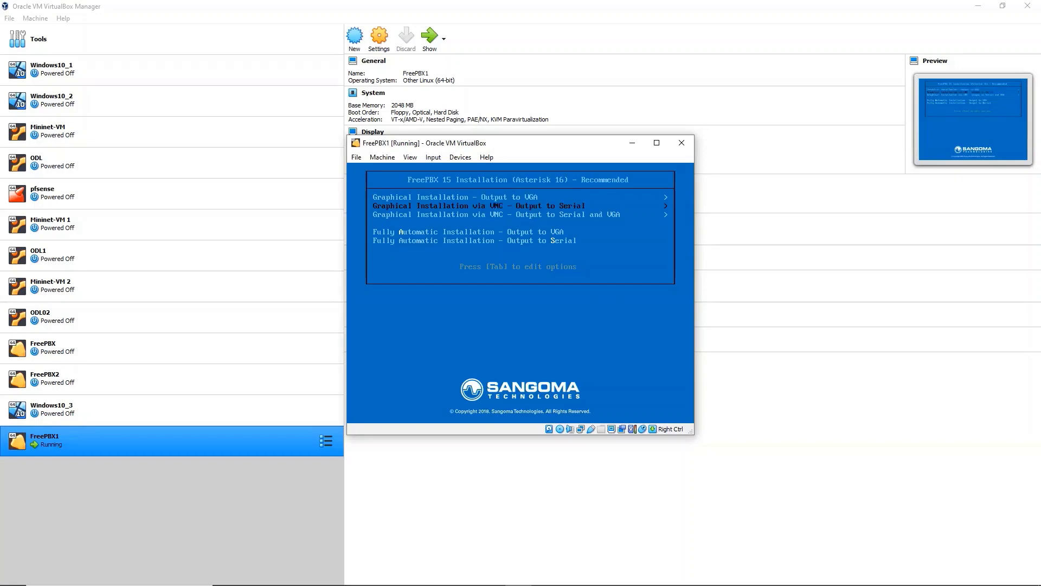
pyautogui.press('Down')
pyautogui.press('Up')
pyautogui.press('Up')
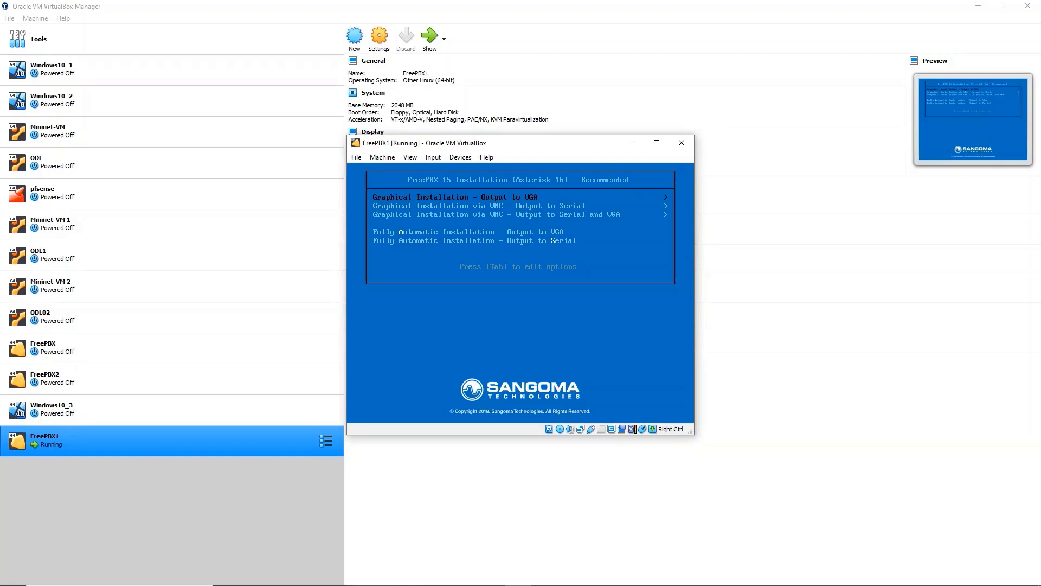
pyautogui.press('Return')
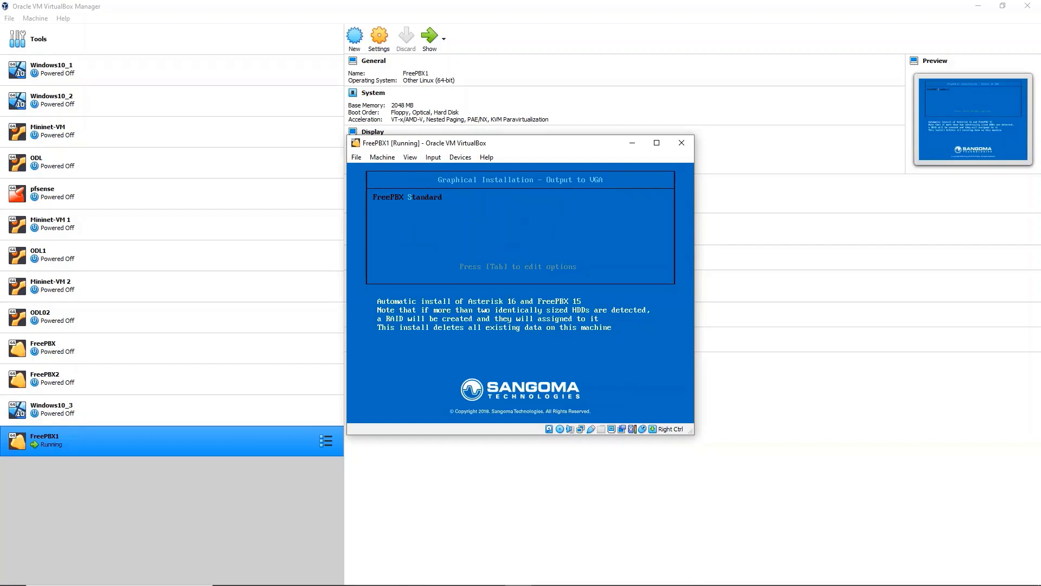
pyautogui.press('Return')
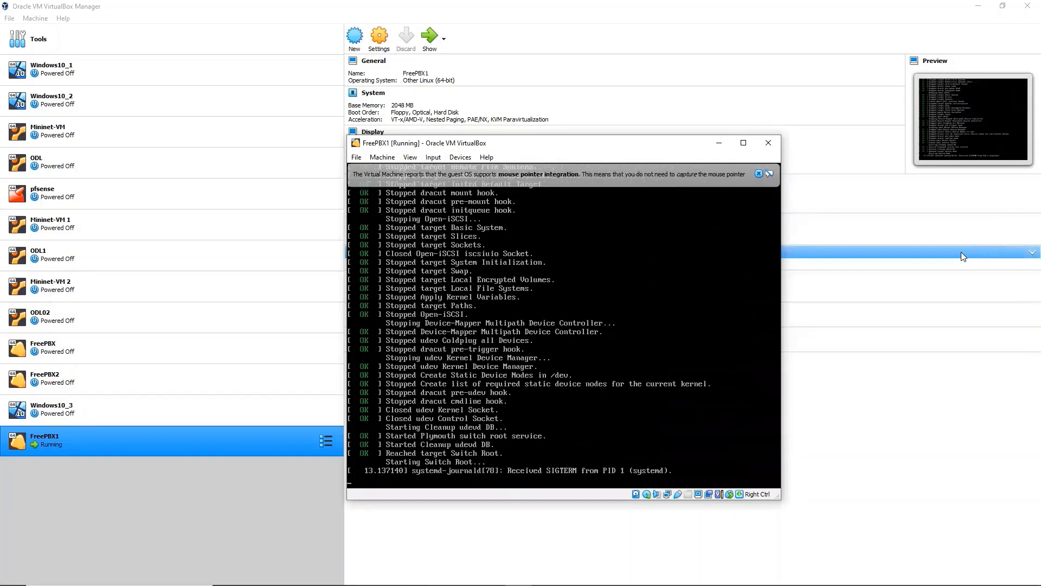
# Dismiss the mouse integration notice and move the VM window up and to the left
pyautogui.click(758, 173)
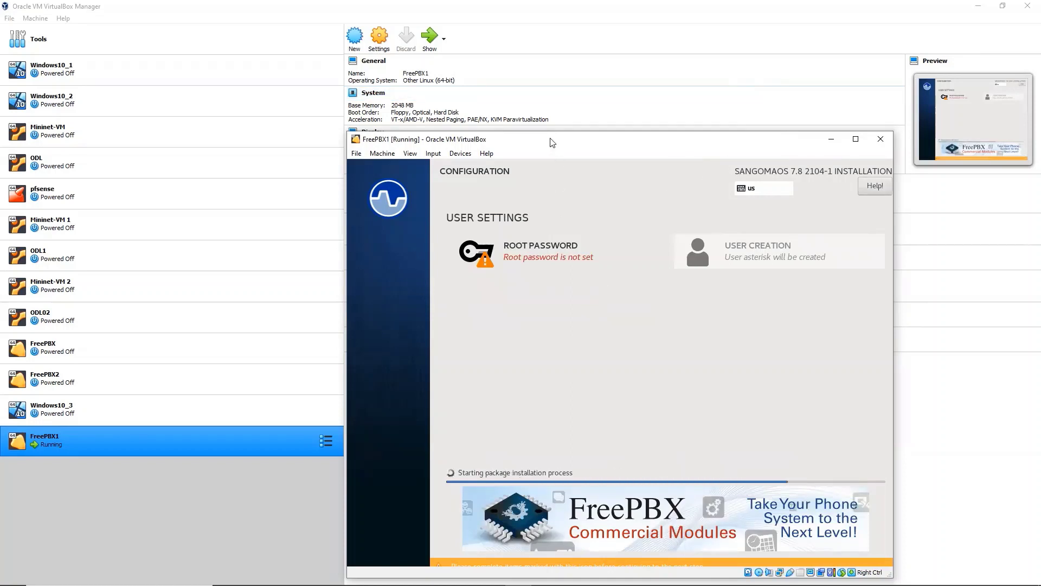
pyautogui.moveTo(548, 144); pyautogui.dragTo(499, 81)
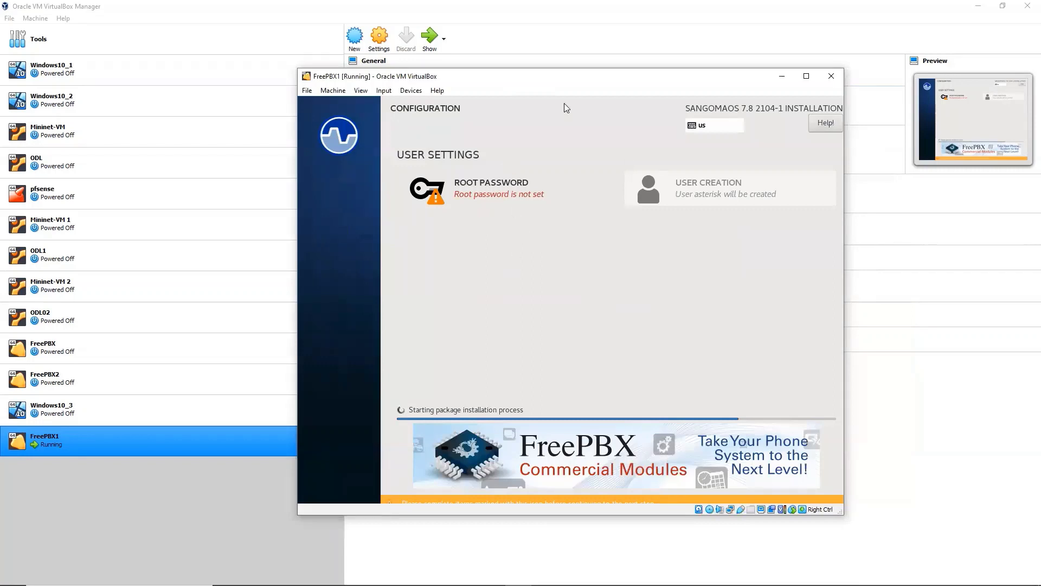
# Enter a seven-character root password for FreePBX1 and confirm it in the matching field
pyautogui.click(486, 186)
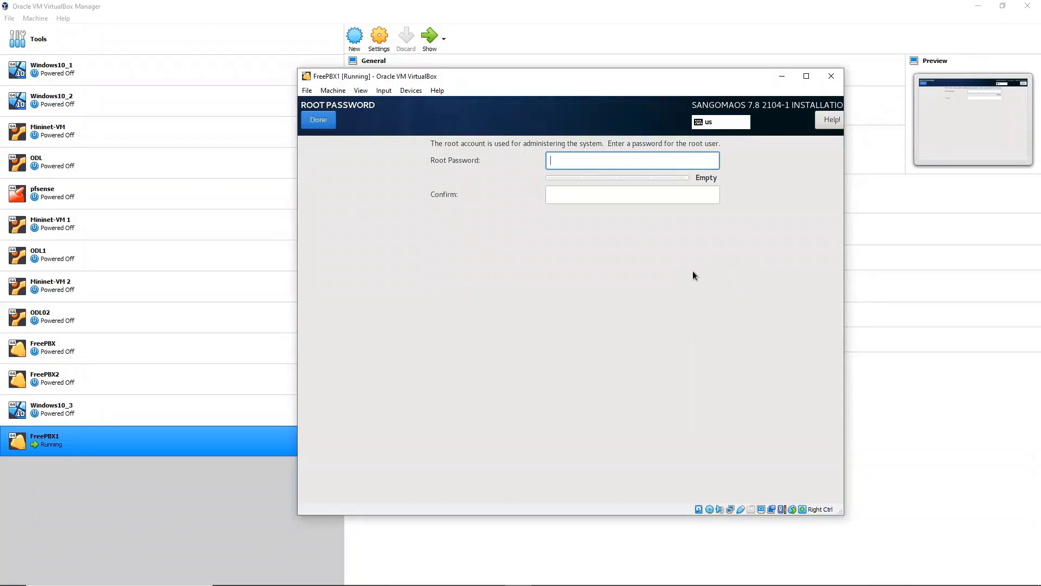
pyautogui.write('a')
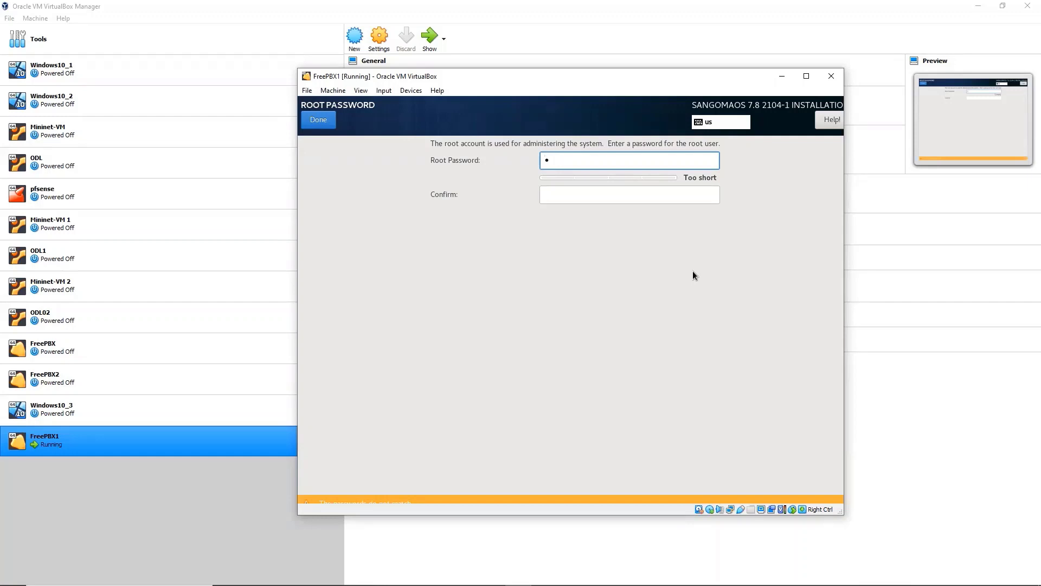
pyautogui.write('a')
pyautogui.press('BackSpace')
pyautogui.press('BackSpace')
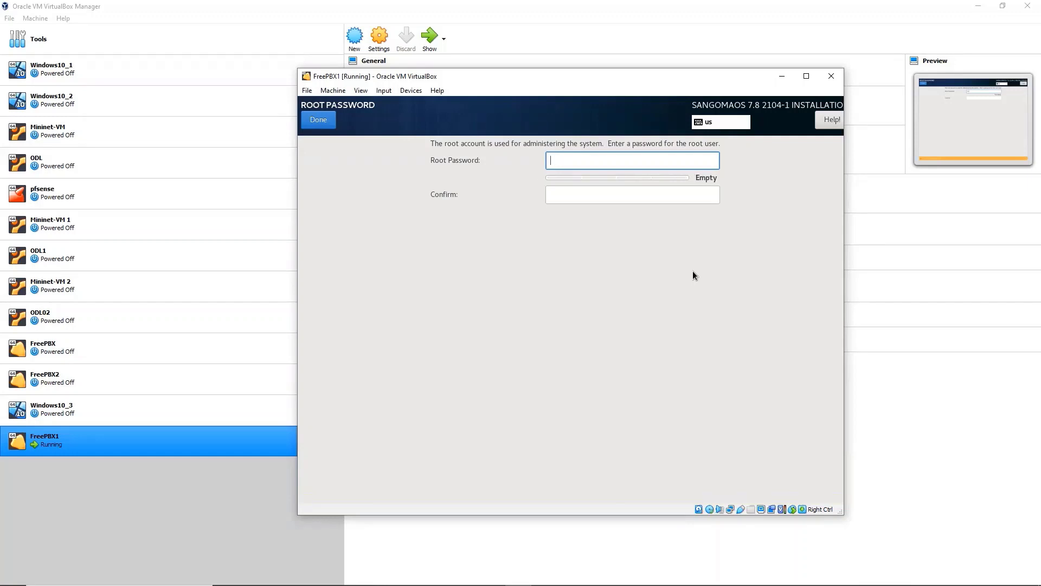
pyautogui.write('aaaaaaa')
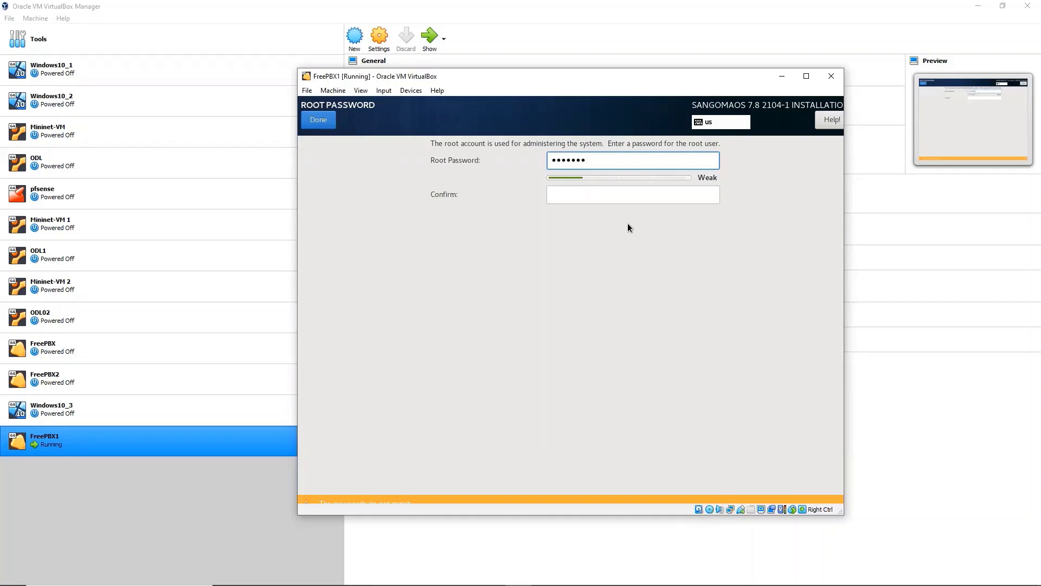
pyautogui.click(605, 195)
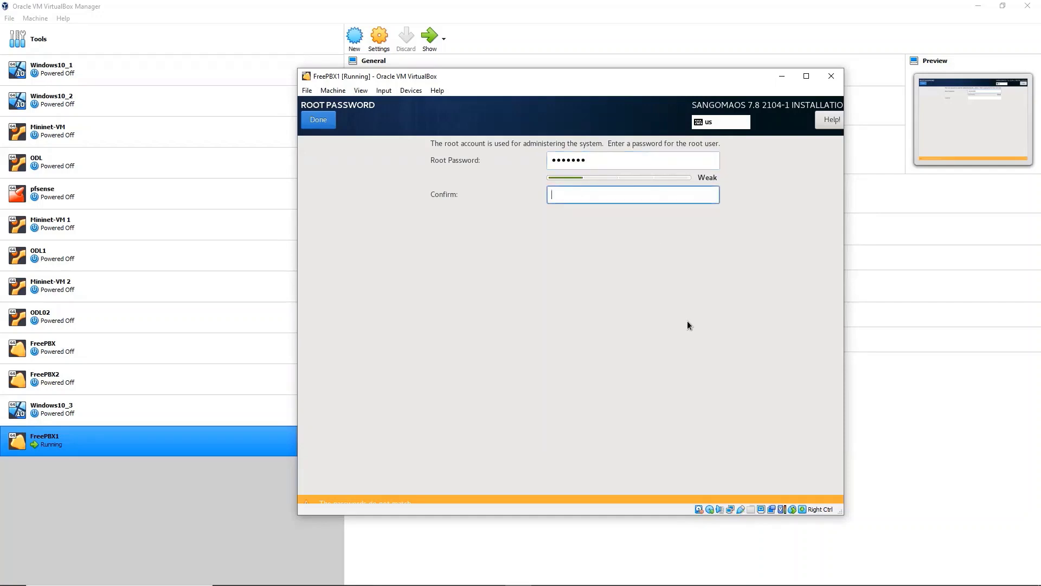
pyautogui.write('aaaaaaa')
pyautogui.click(711, 60)
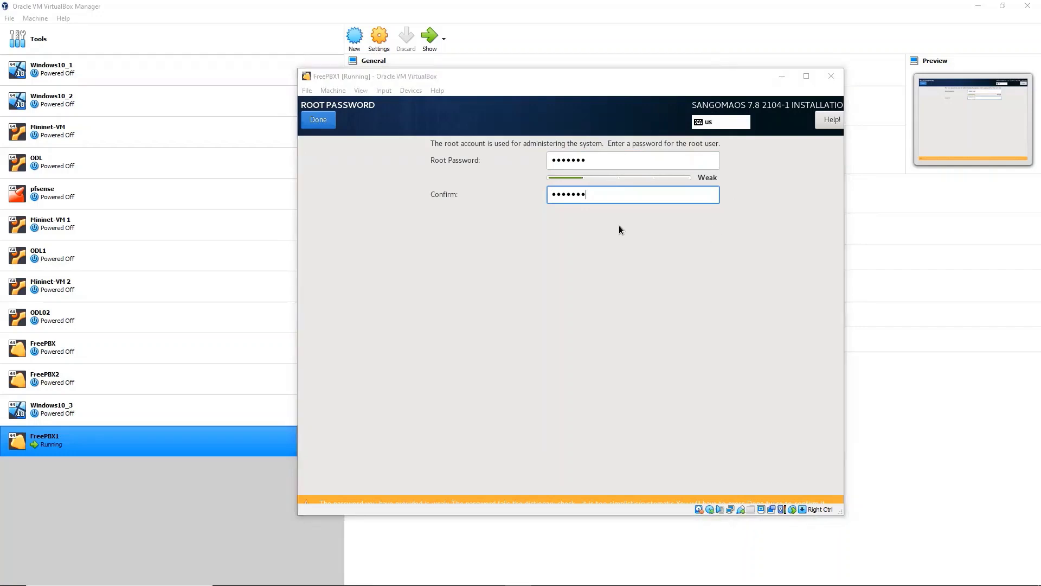
pyautogui.click(321, 122)
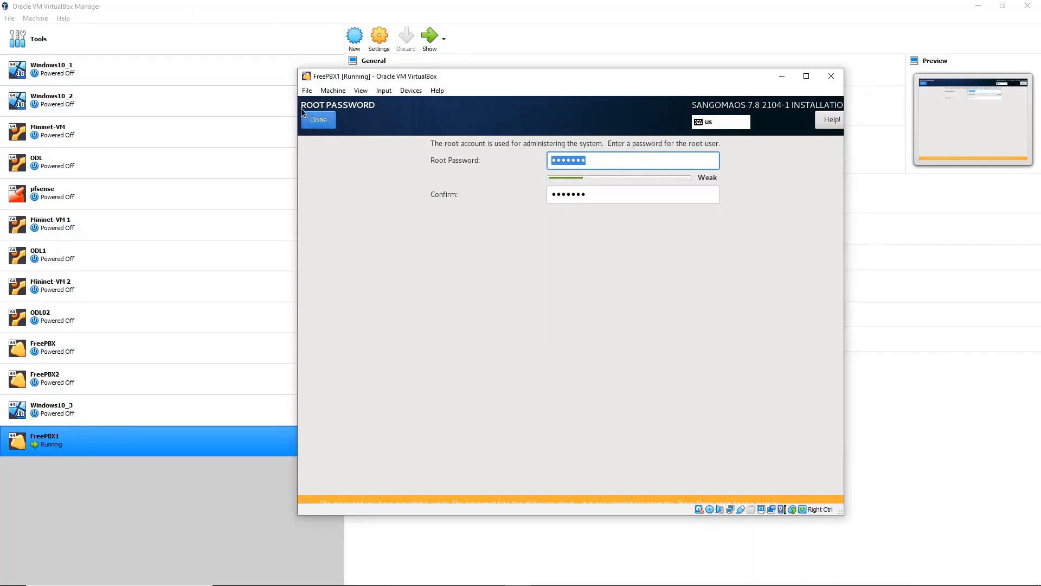
# Accept the root password, let SangomaOS 7.8 finish installing, then reboot FreePBX1
pyautogui.click(324, 119)
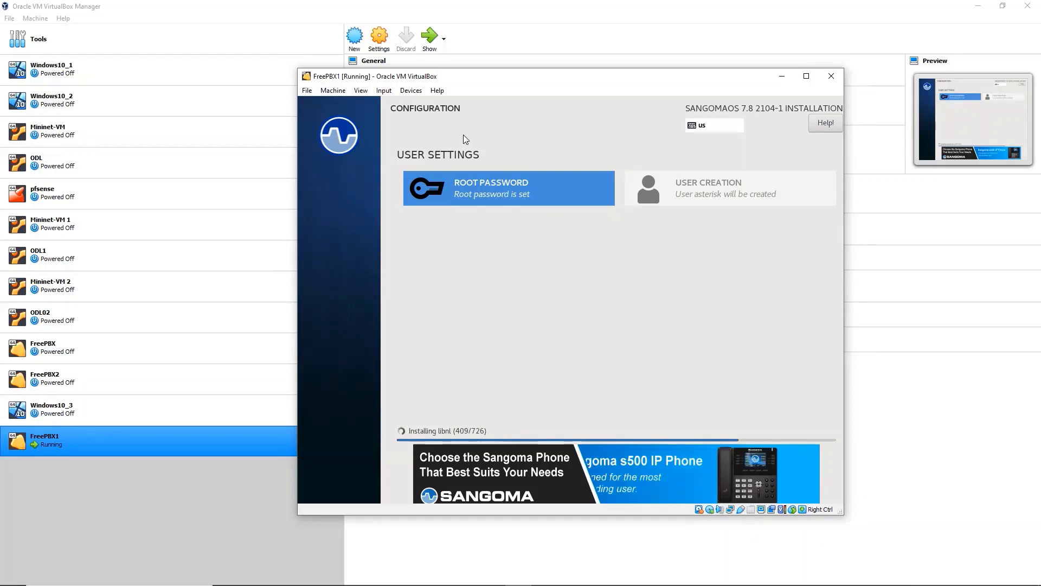
pyautogui.click(439, 36)
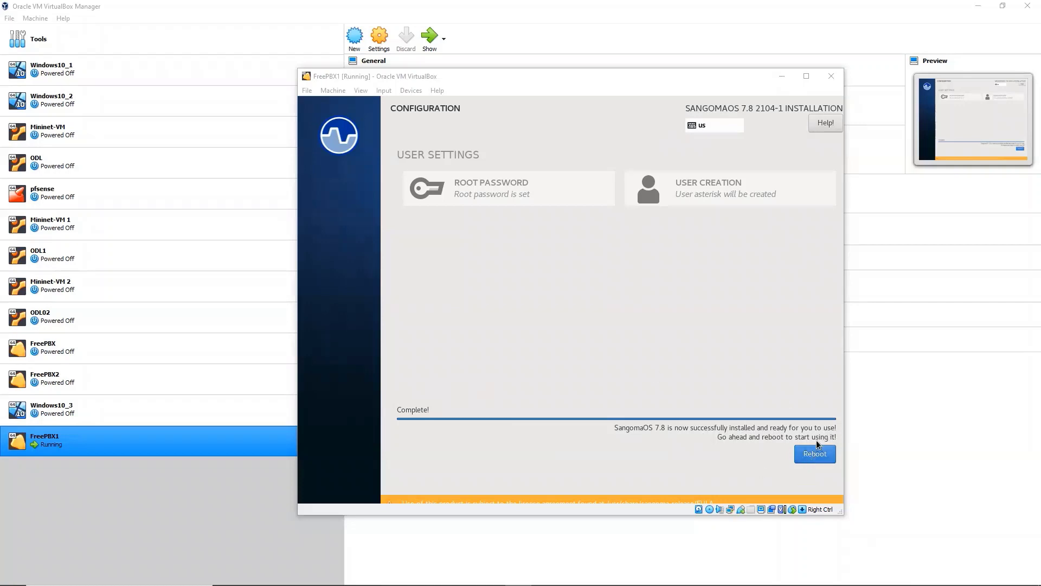
pyautogui.click(819, 454)
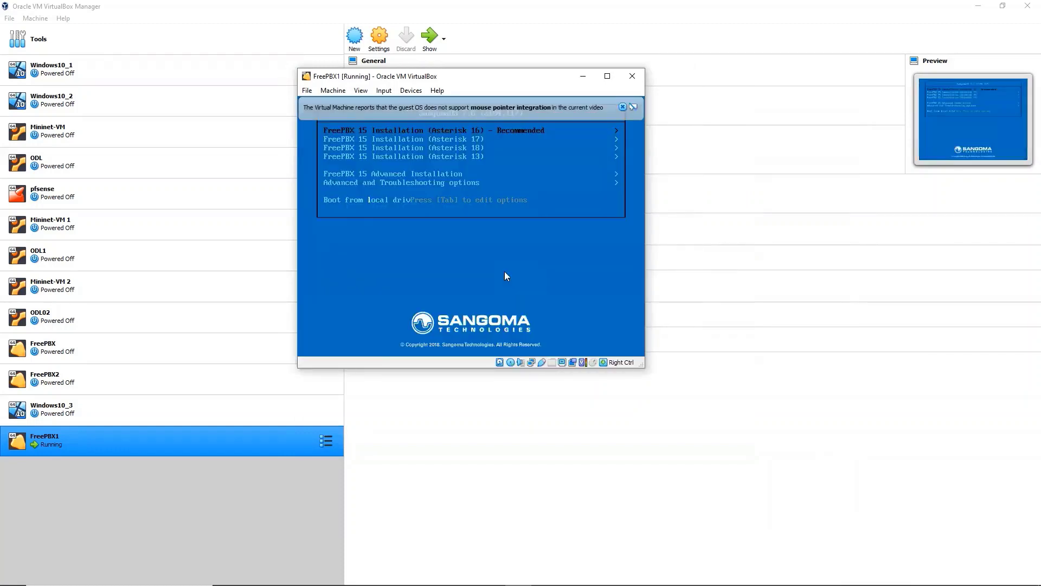
# Dismiss the mouse-integration notice while FreePBX 15 boots to the root prompt at 10.0.0.211
pyautogui.click(622, 107)
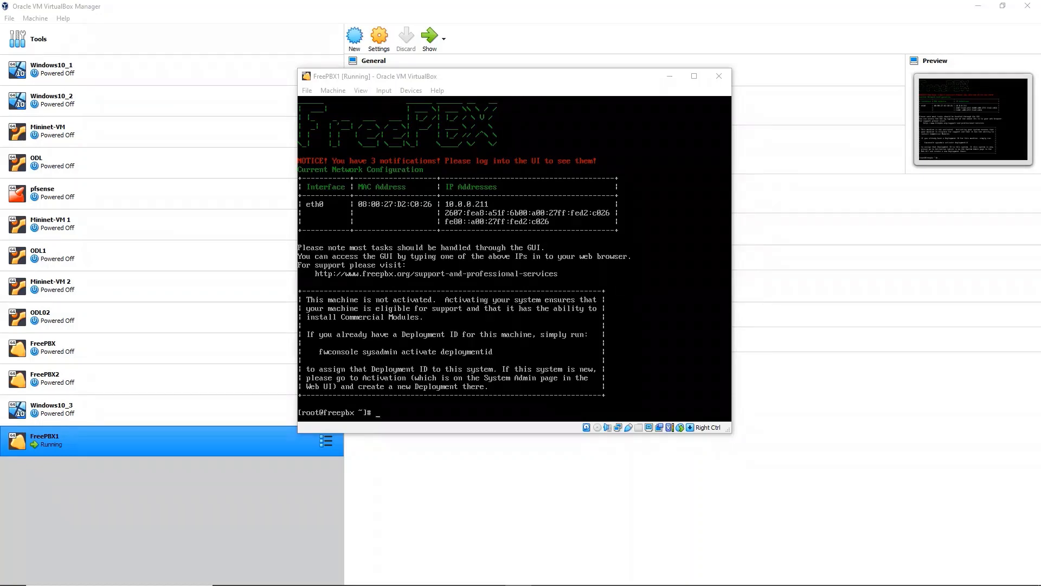
# Run 'systemctl disable iptables' in the FreePBX1 root console
pyautogui.click(945, 30)
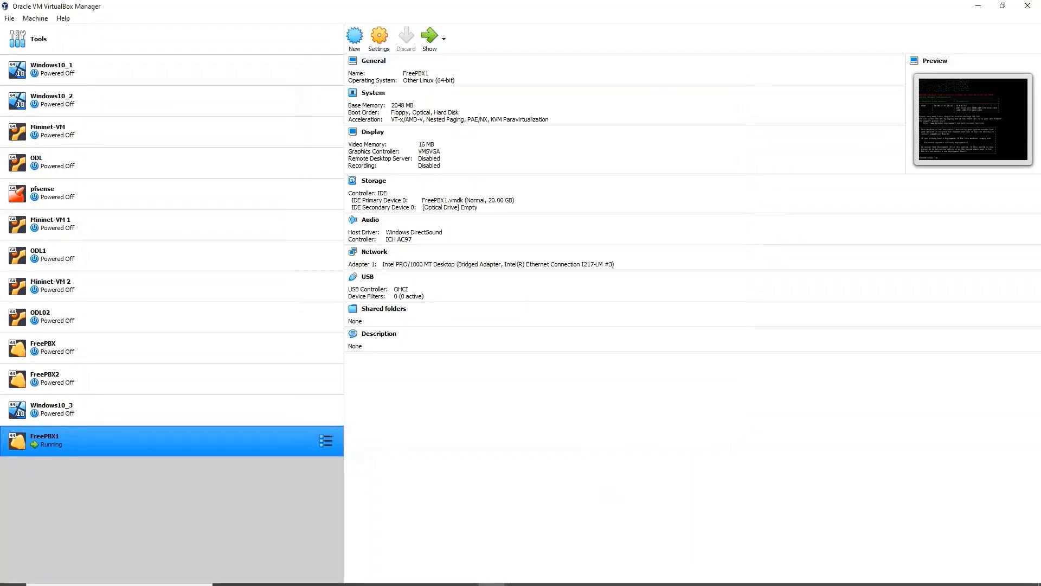
pyautogui.click(518, 575)
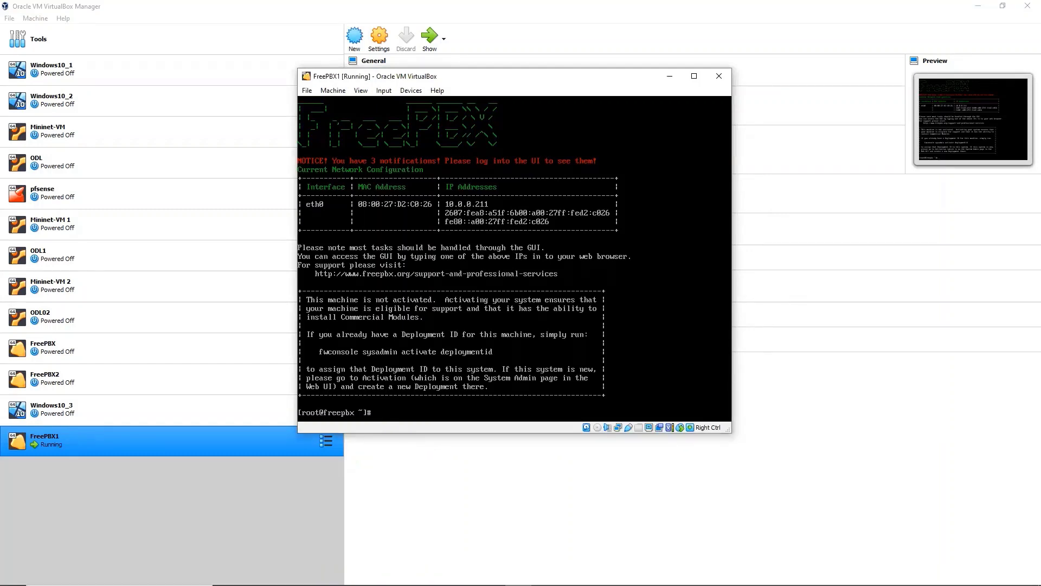
pyautogui.write('systemctl disable iptables')
pyautogui.press('Return')
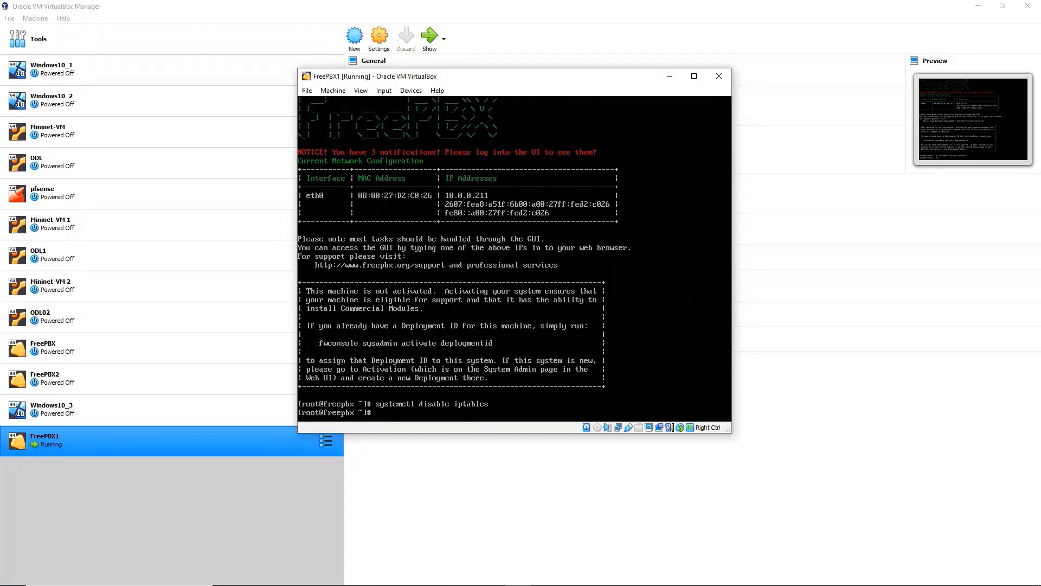
# Stop the firewall by running 'systemctl stop iptables' from the recalled command
pyautogui.press('Up')
pyautogui.press('Left')
pyautogui.press('Left')
pyautogui.press('Left')
pyautogui.press('Left')
pyautogui.press('Left')
pyautogui.press('Left')
pyautogui.press('Left')
pyautogui.press('Left')
pyautogui.press('Left')
pyautogui.press('BackSpace')
pyautogui.press('BackSpace')
pyautogui.press('BackSpace')
pyautogui.press('BackSpace')
pyautogui.press('BackSpace')
pyautogui.press('BackSpace')
pyautogui.press('BackSpace')
pyautogui.press('BackSpace')
pyautogui.write('stop')
pyautogui.press('Return')
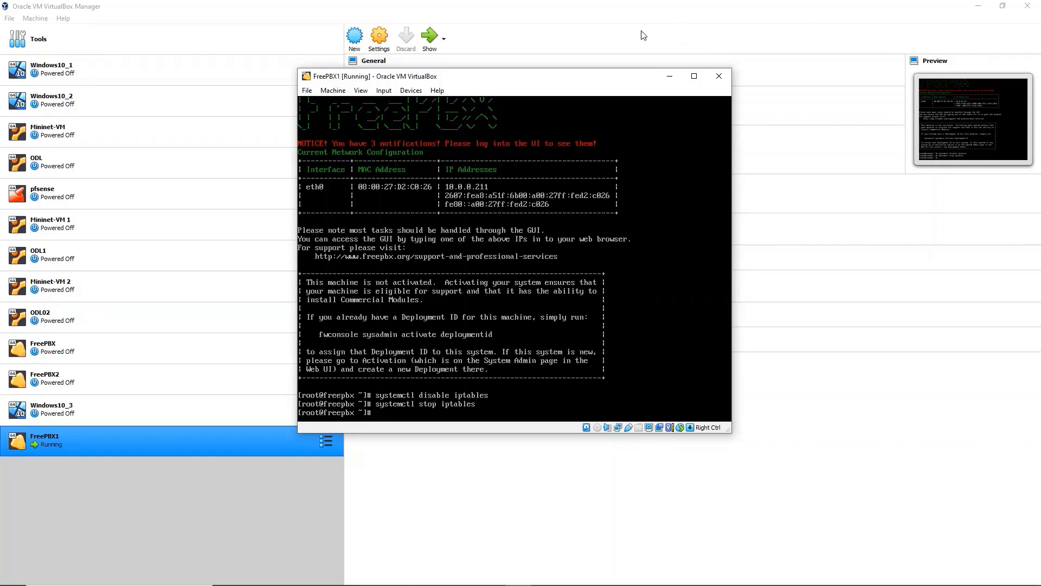
# Minimize the VirtualBox windows and load 10.0.0.211 in Chrome
pyautogui.click(670, 81)
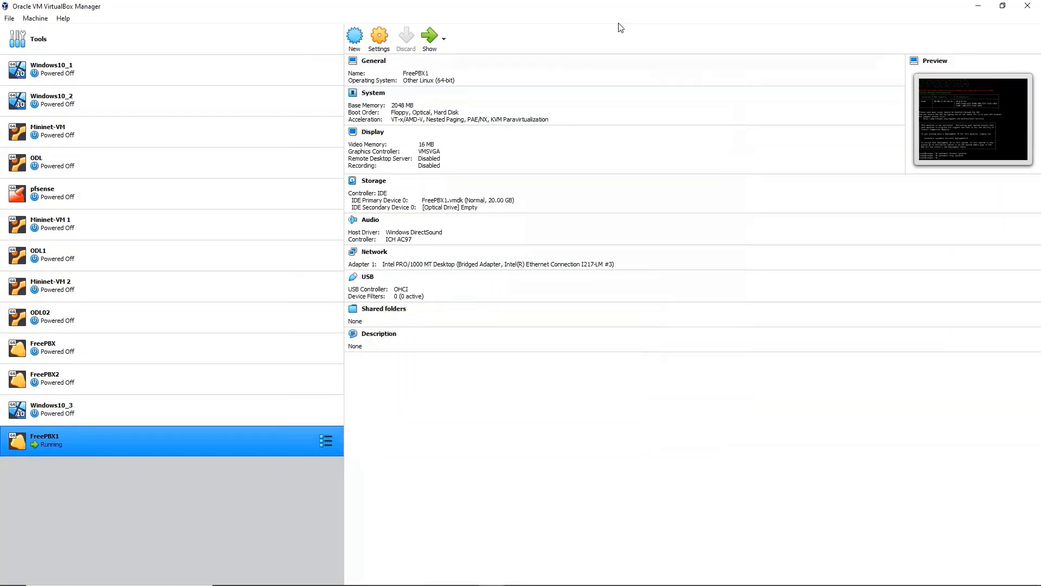
pyautogui.click(978, 6)
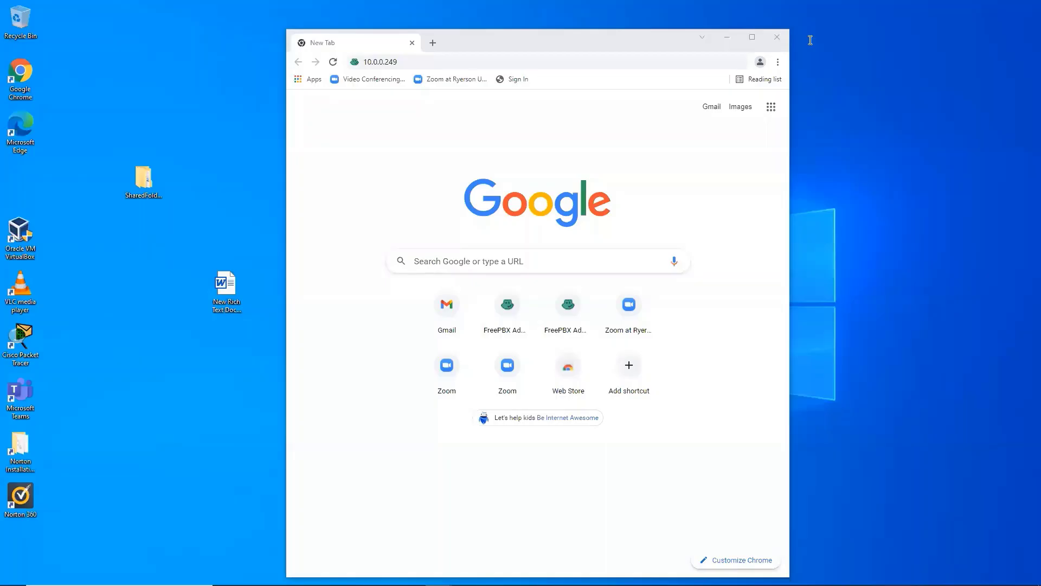
pyautogui.click(468, 62)
pyautogui.press('BackSpace')
pyautogui.press('BackSpace')
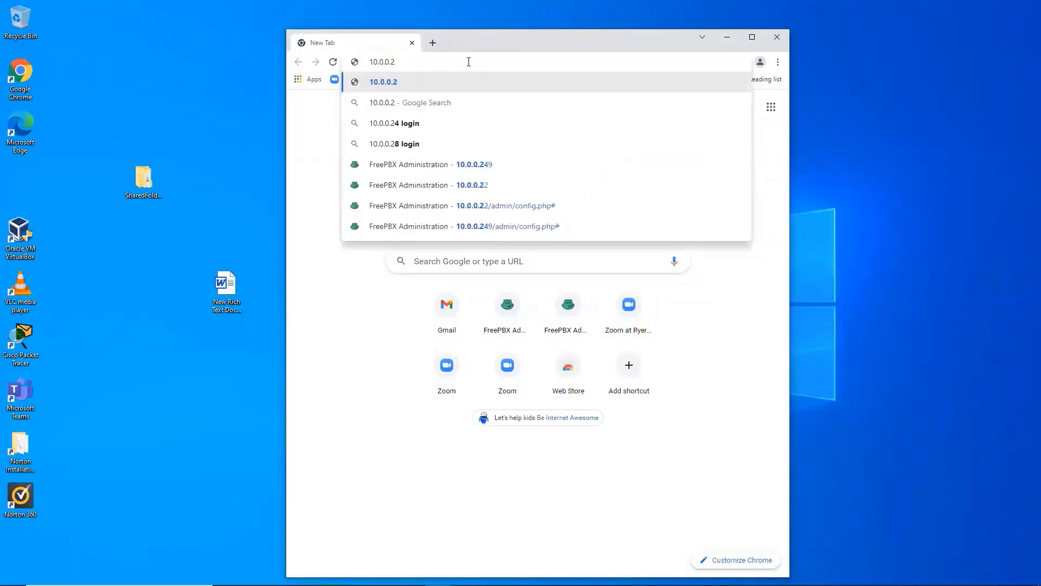
pyautogui.write('11')
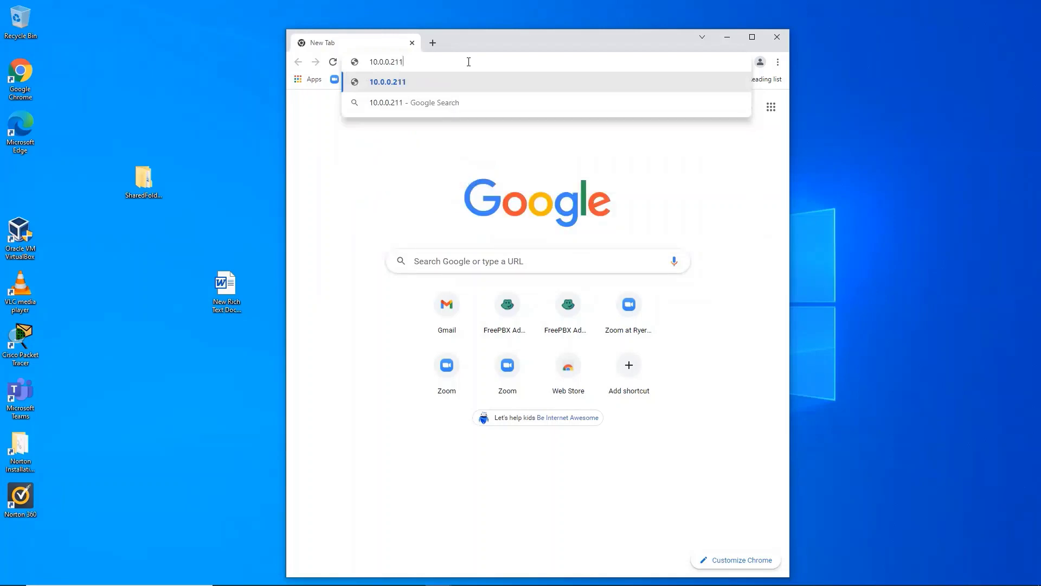
pyautogui.press('Return')
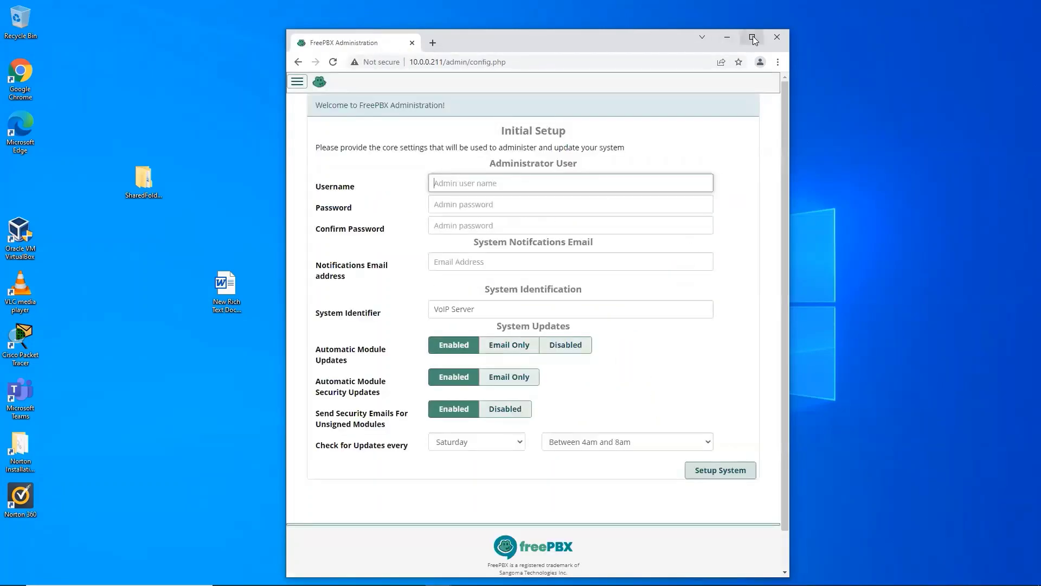
# Enter the administrator username and password on the maximized FreePBX Initial Setup form
pyautogui.click(753, 37)
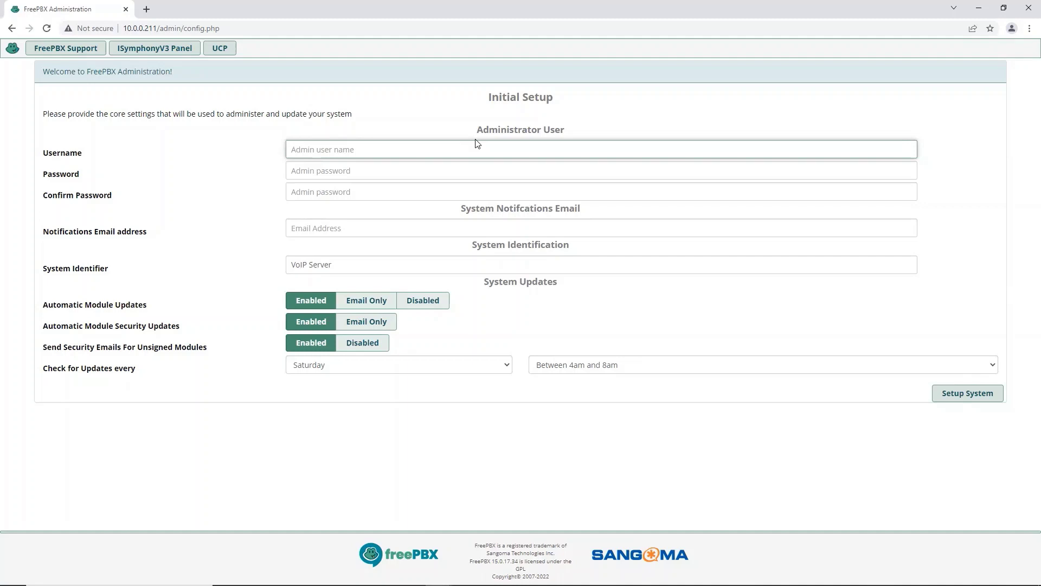
pyautogui.write('kazi')
pyautogui.click(322, 170)
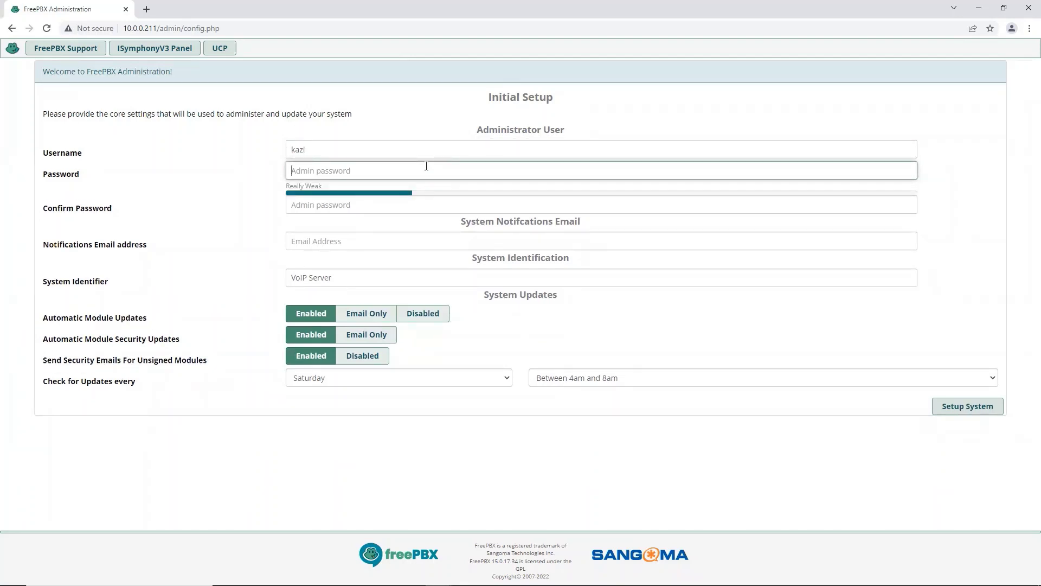
pyautogui.click(371, 205)
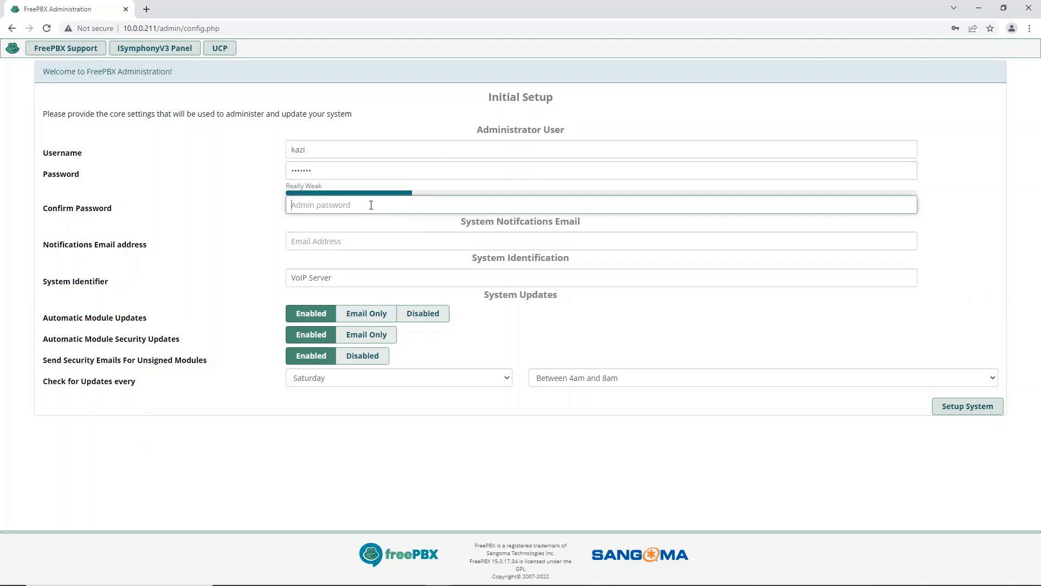
# Confirm the admin password, autofill the notifications e-mail, and submit Setup System
pyautogui.click(371, 204)
pyautogui.write('*******')
pyautogui.click(314, 242)
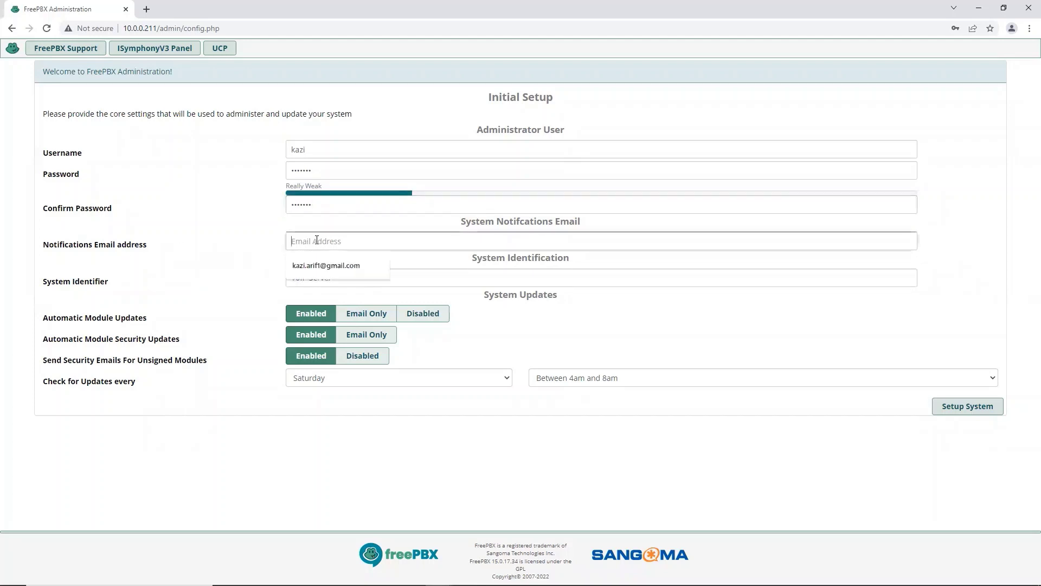
pyautogui.click(317, 265)
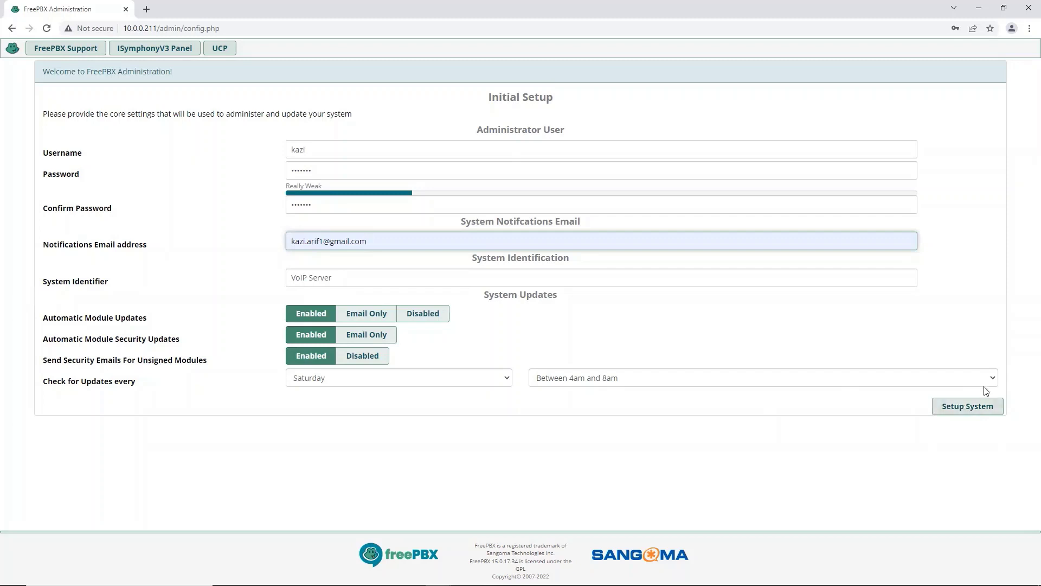
pyautogui.click(966, 411)
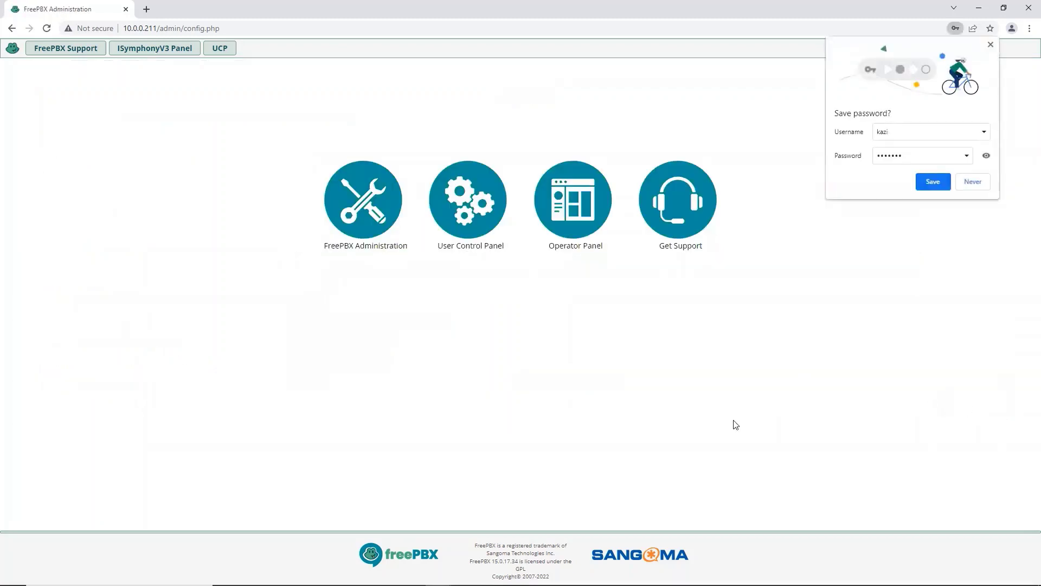
# Choose Never on Chrome's save-password popup
pyautogui.click(974, 182)
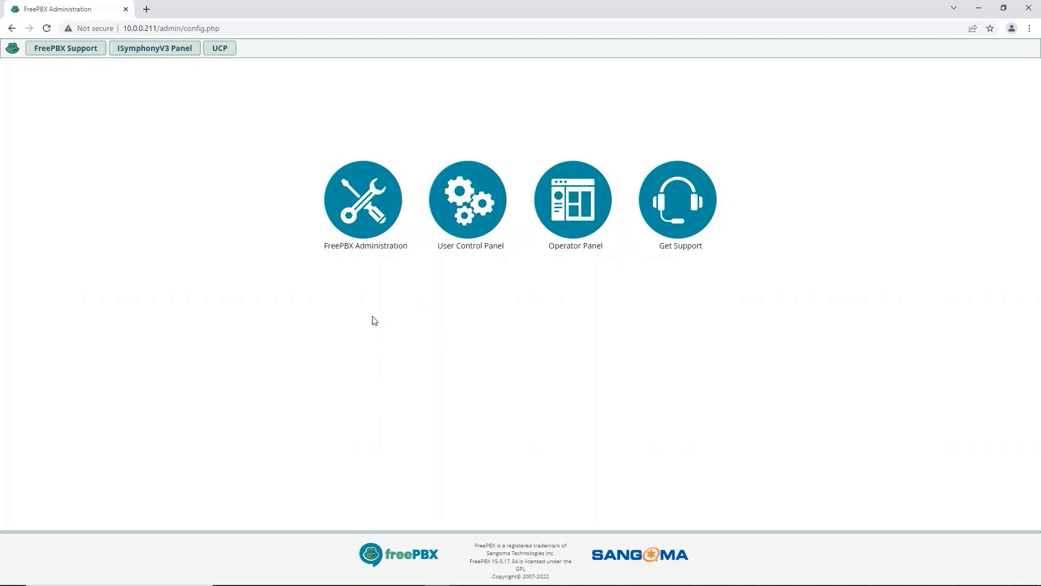
# Log in to FreePBX Administration with the admin username and password
pyautogui.click(366, 215)
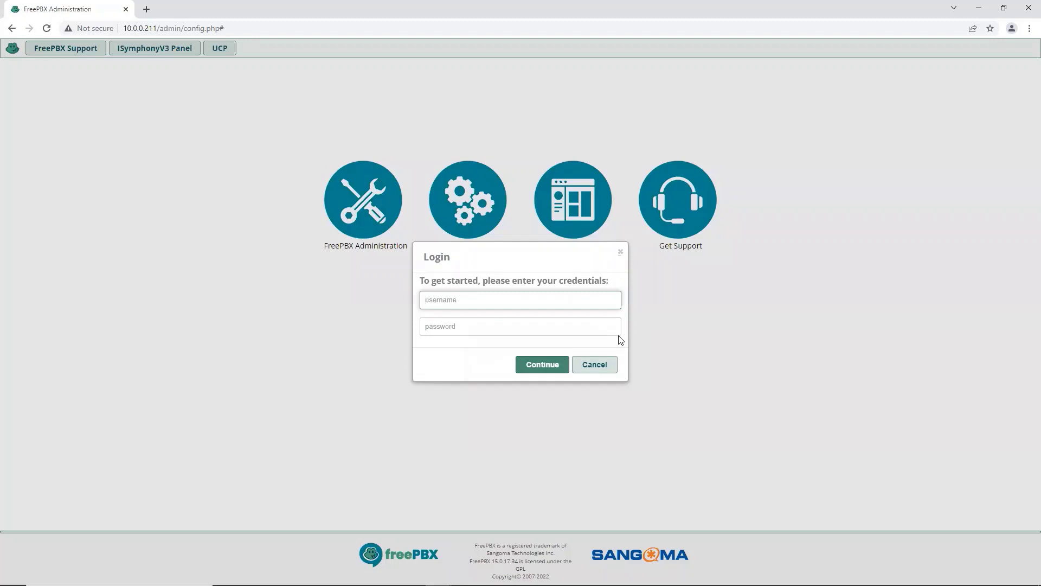
pyautogui.write('kazi')
pyautogui.click(563, 329)
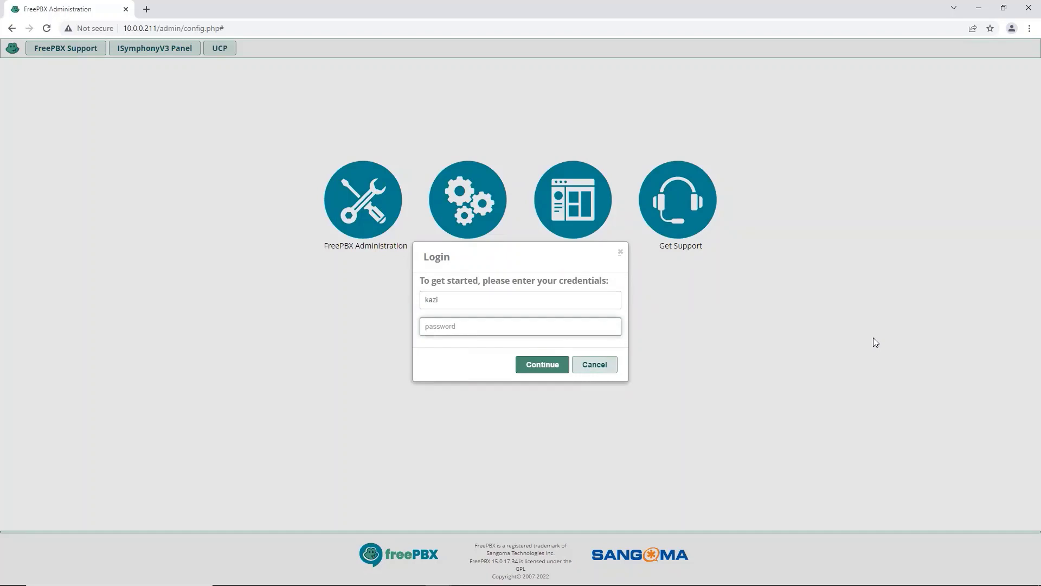
pyautogui.write('•••••')
pyautogui.click(550, 366)
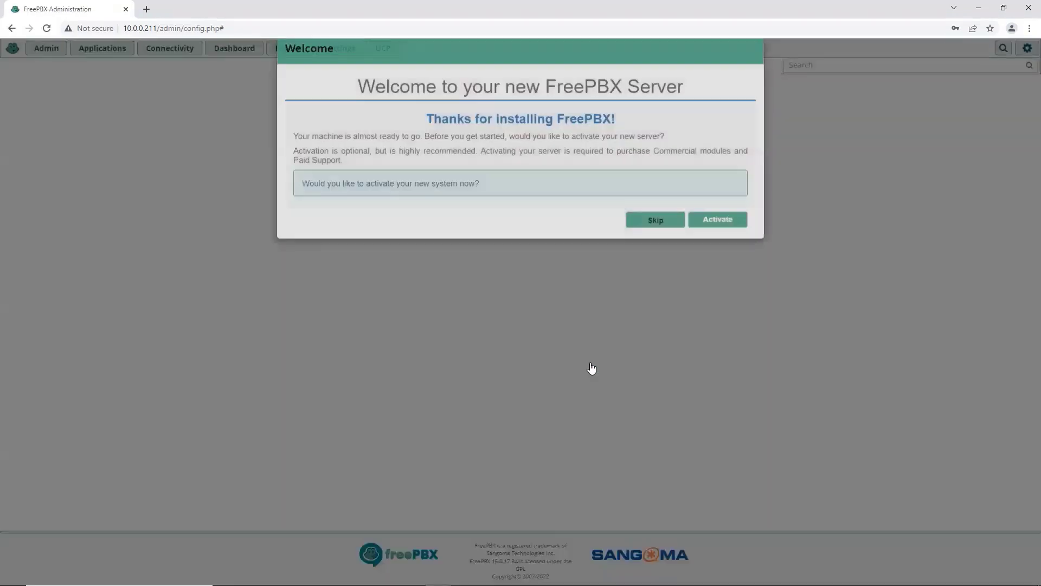
# Skip activation and promotions, then submit the default English locale settings
pyautogui.click(665, 243)
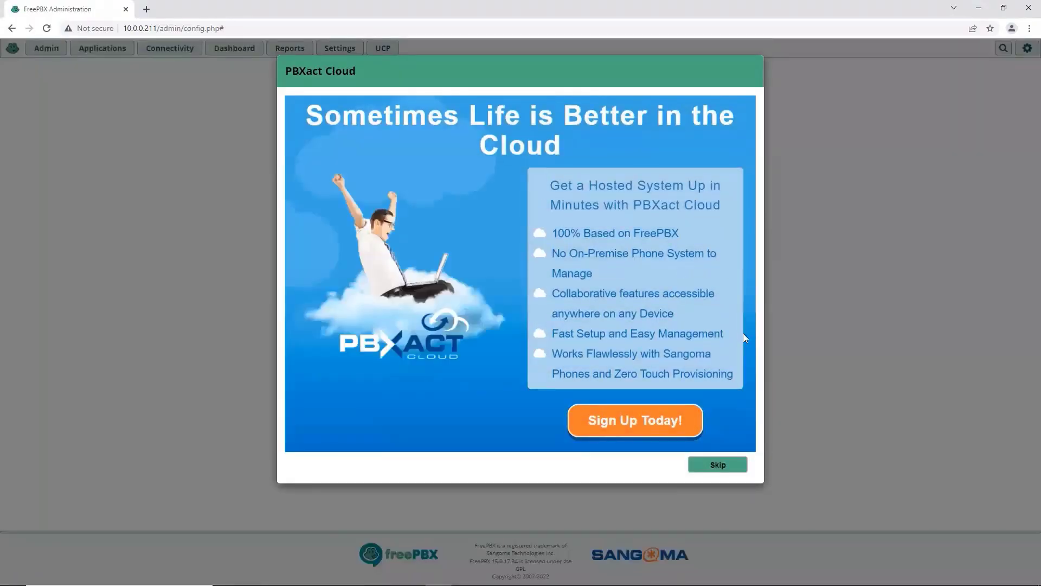
pyautogui.click(720, 467)
pyautogui.click(723, 467)
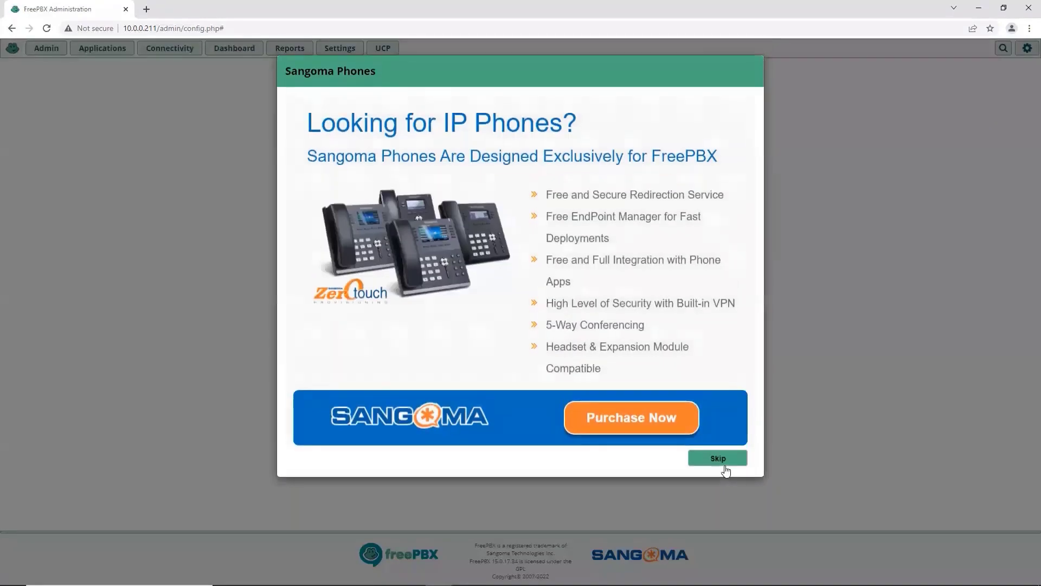
pyautogui.click(725, 464)
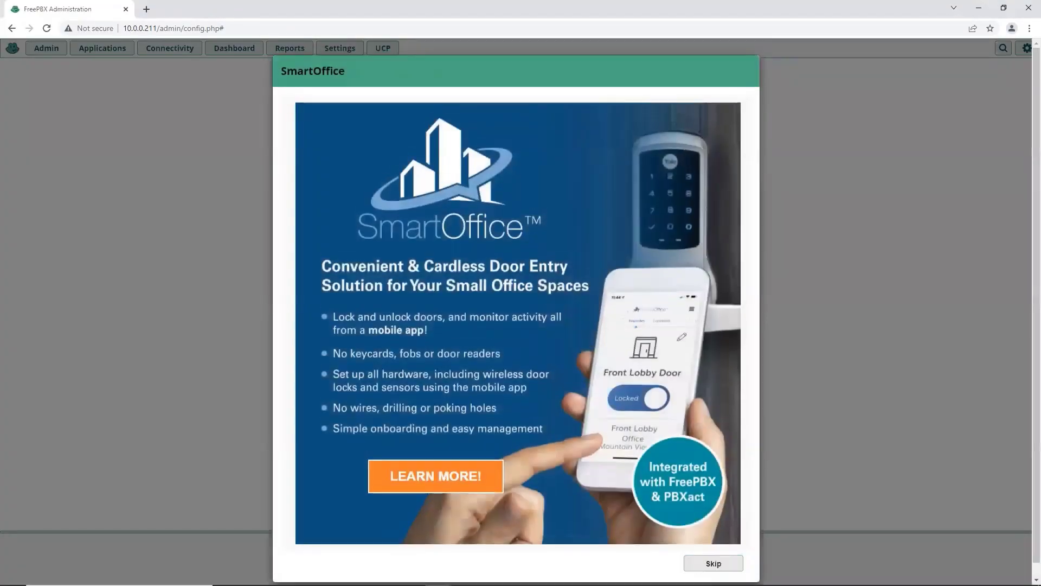
pyautogui.click(705, 564)
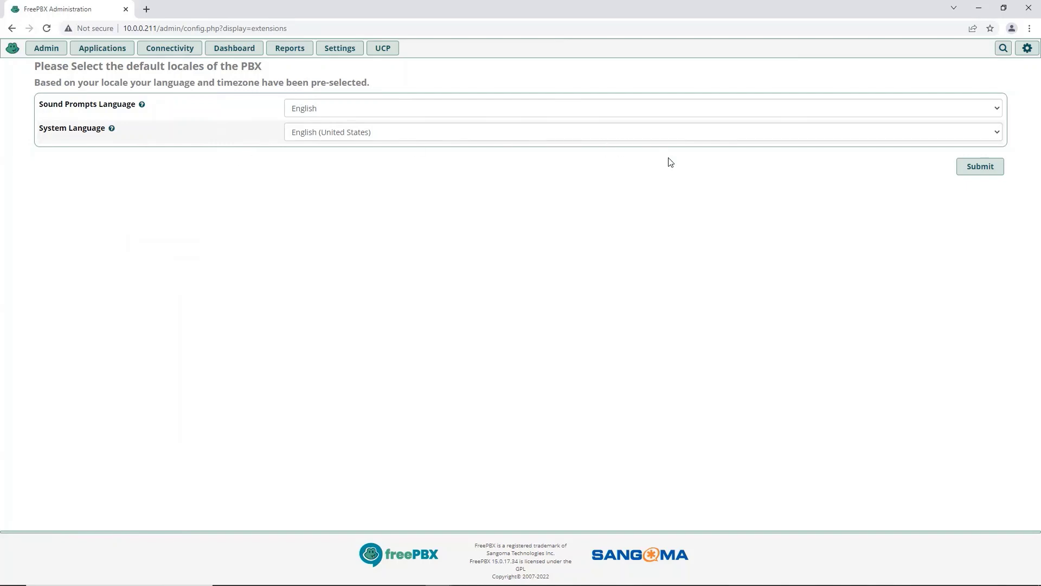
pyautogui.click(980, 166)
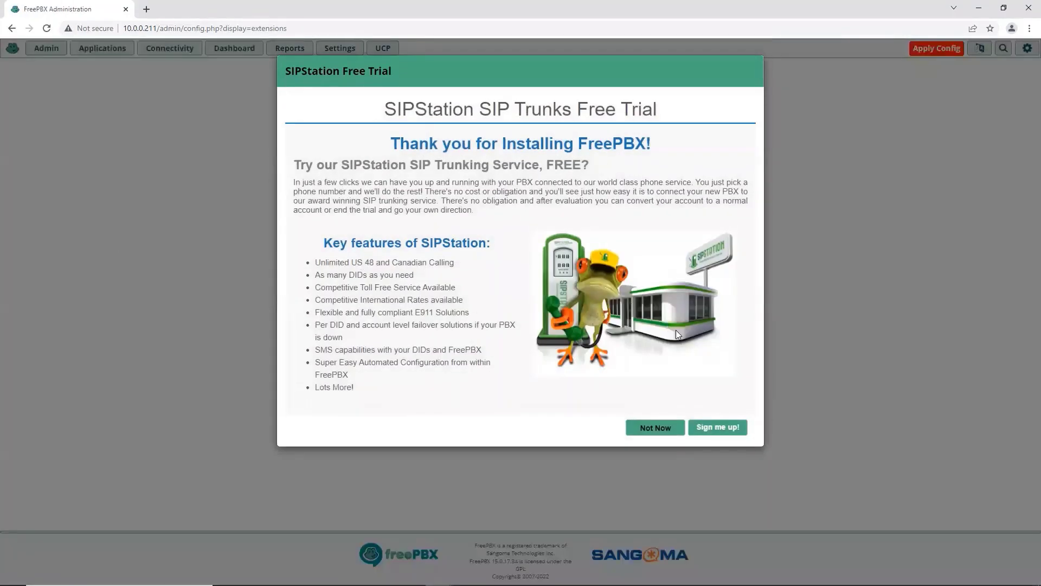
# Decline the SIPStation trial and add a new SIP [chan_pjsip] extension under Applications > Extensions
pyautogui.click(653, 429)
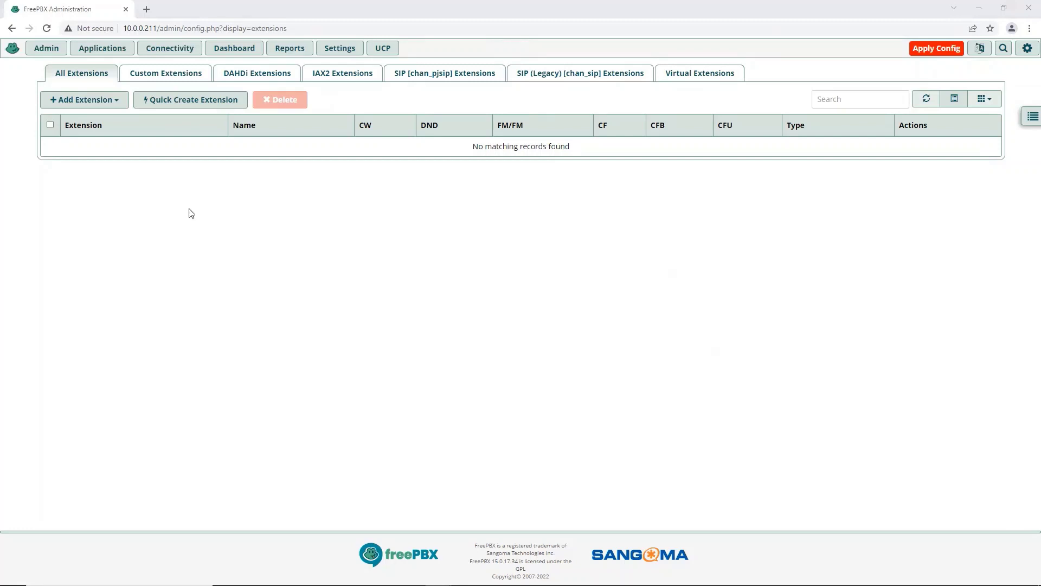
pyautogui.click(99, 49)
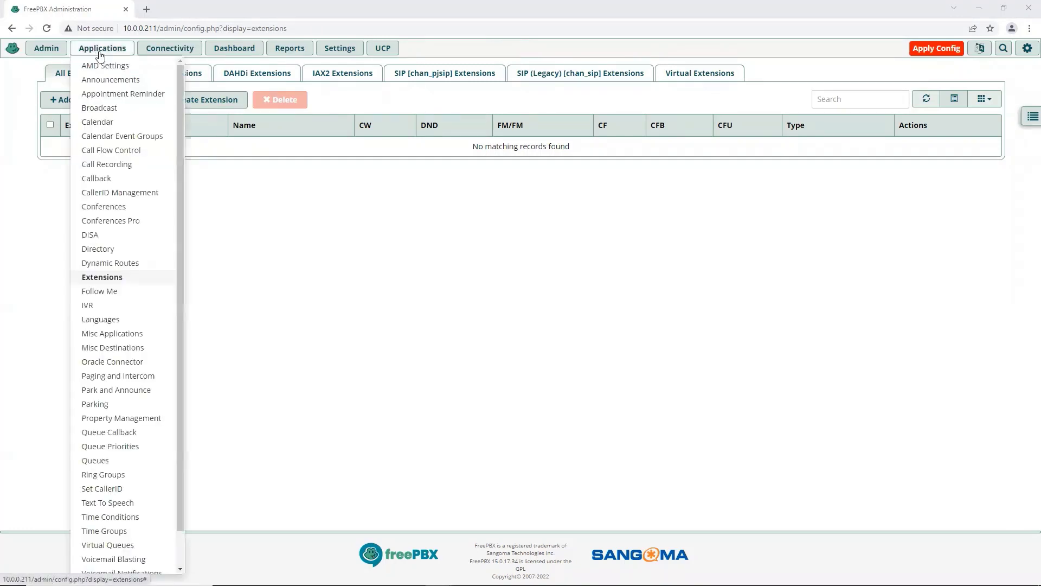
pyautogui.click(108, 278)
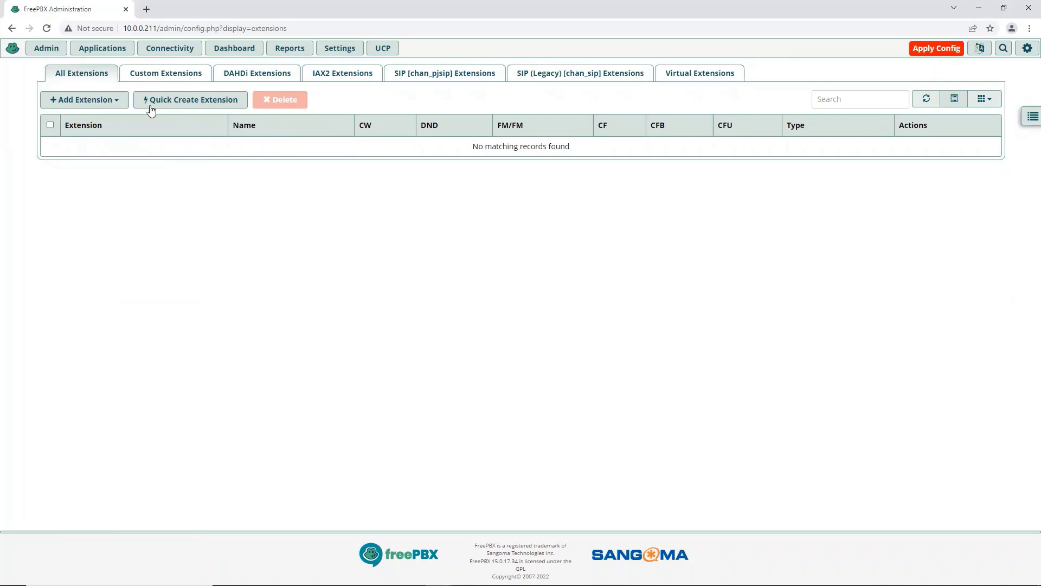
pyautogui.click(116, 102)
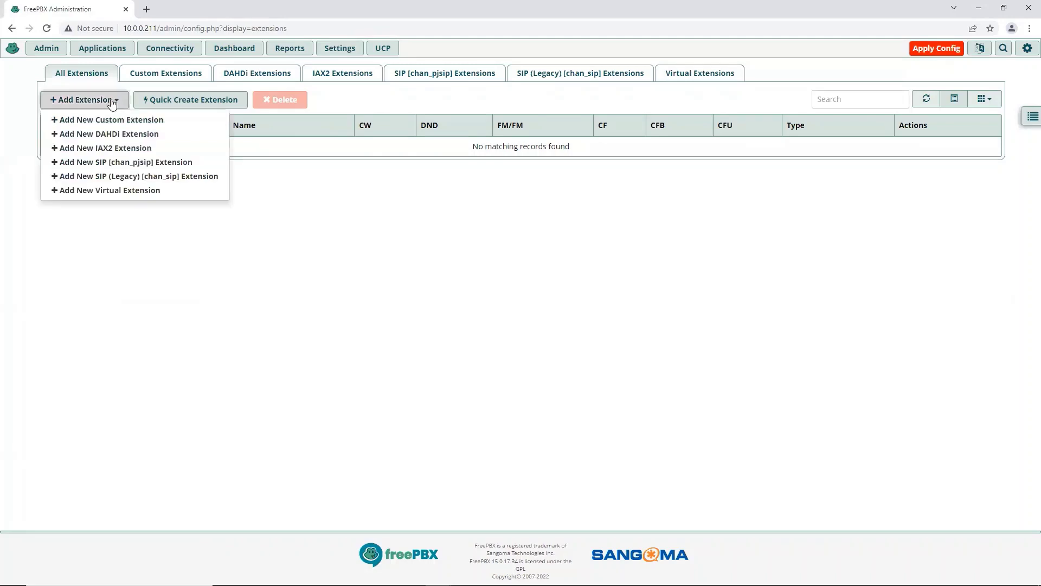
pyautogui.click(88, 163)
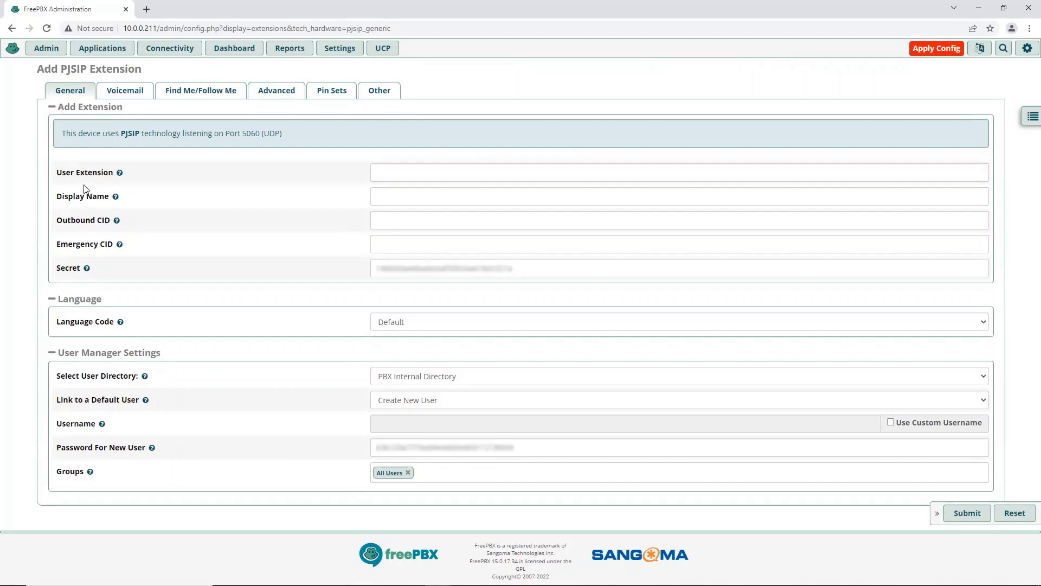
# Fill in User Extension 1001 and Display Name DCE1 in the Add PJSIP Extension form
pyautogui.click(412, 171)
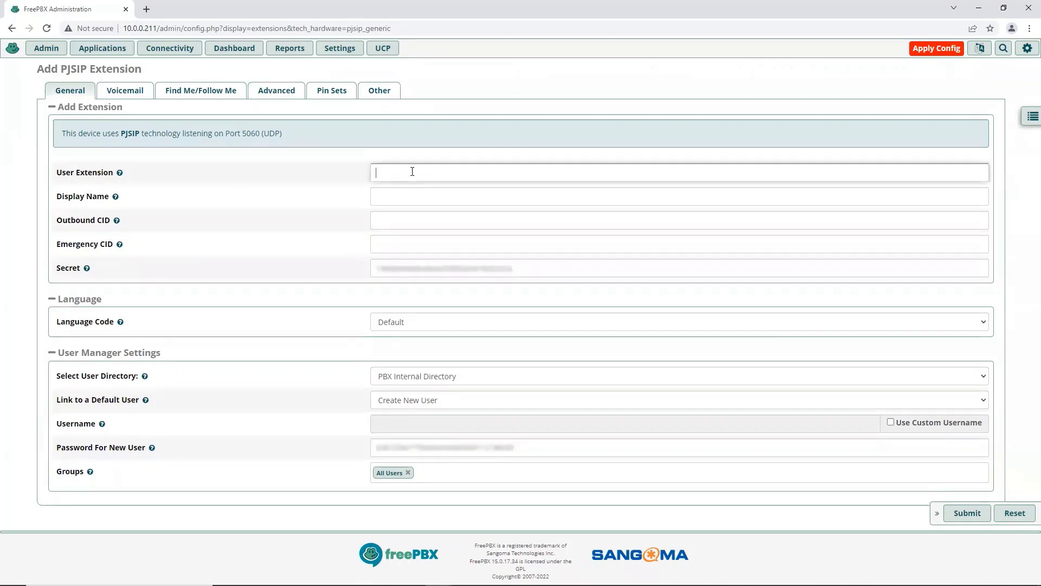
pyautogui.write('1001')
pyautogui.click(412, 177)
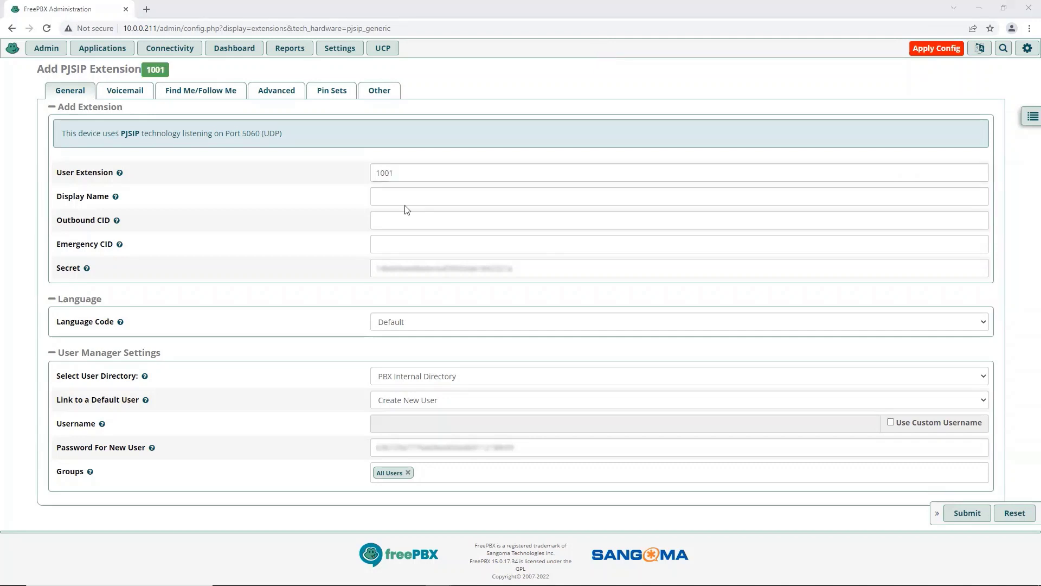
pyautogui.click(420, 195)
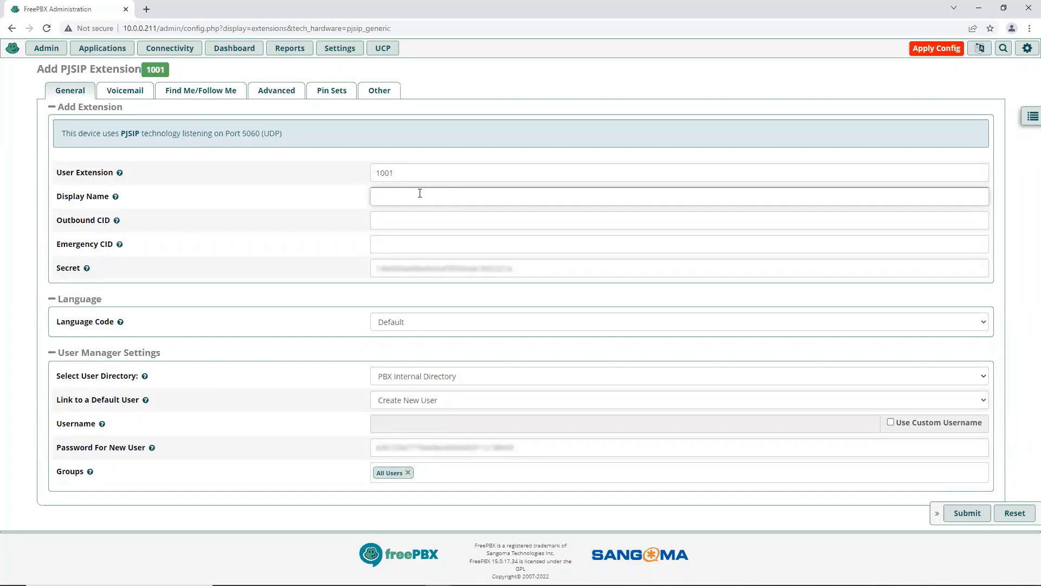
pyautogui.write('DCE1')
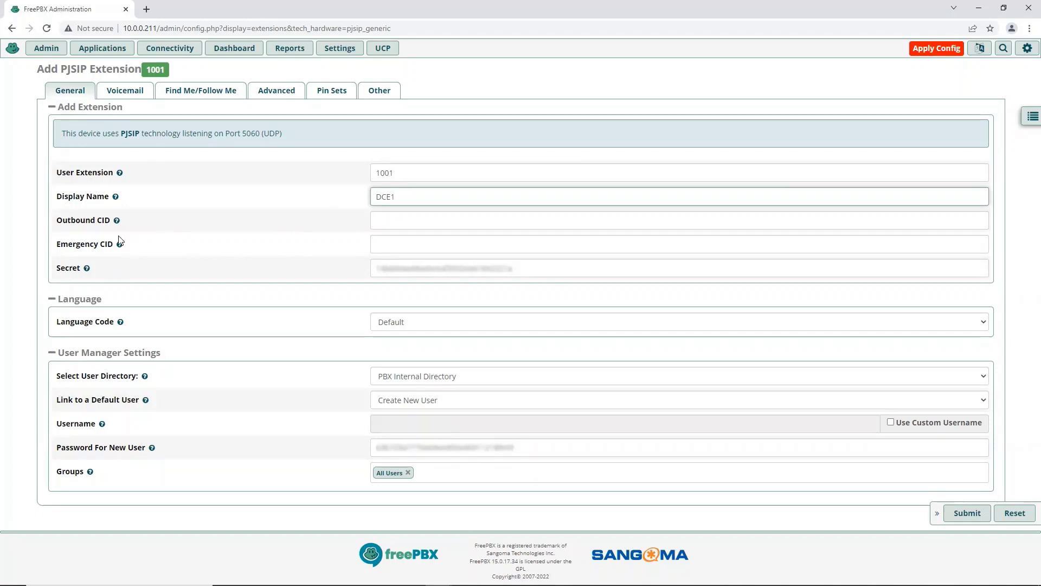
# Replace the auto-generated device Secret with a short custom password
pyautogui.moveTo(86, 268)
pyautogui.click(385, 269)
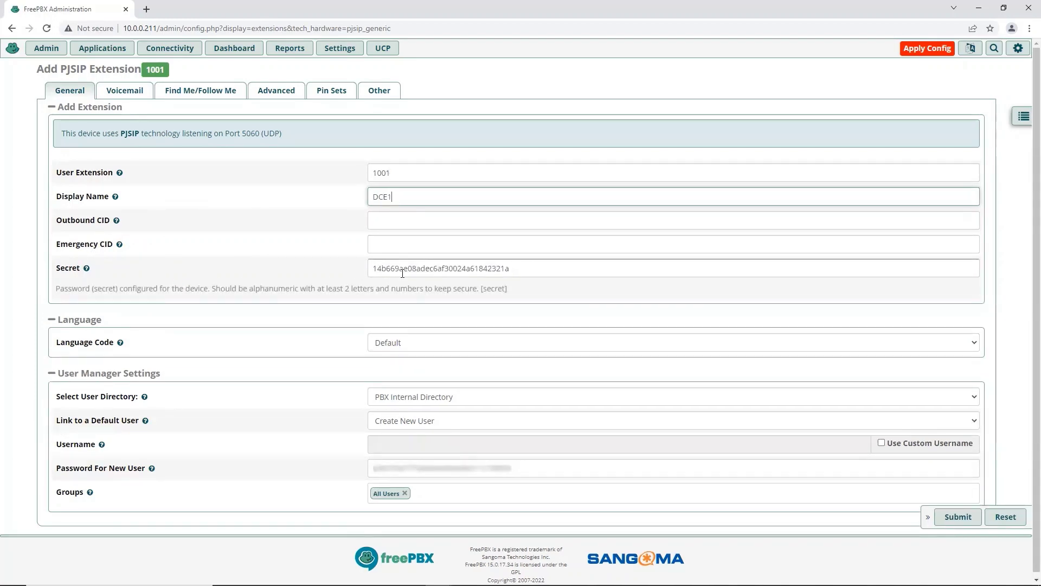
pyautogui.click(520, 268)
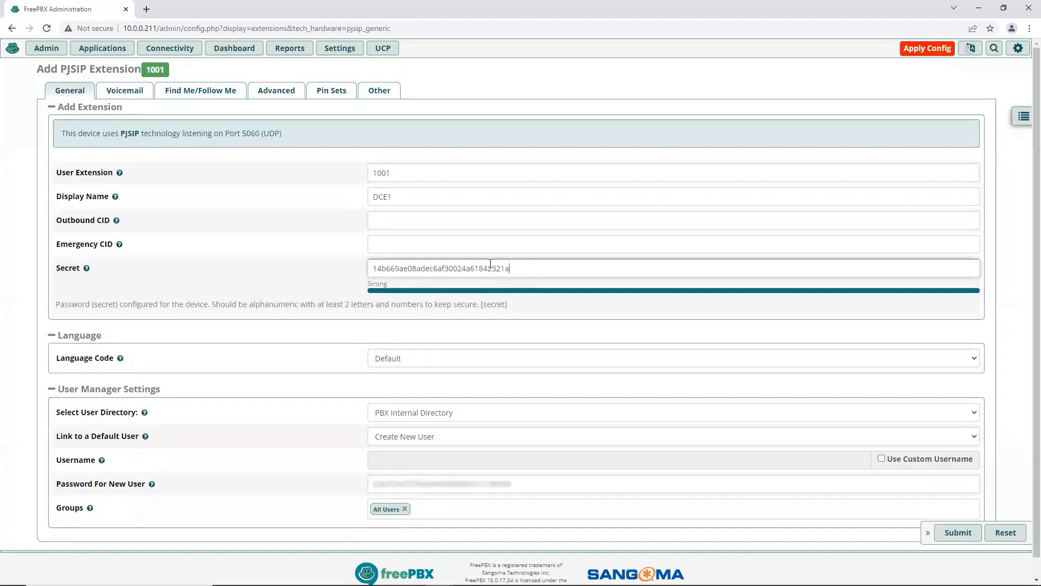
pyautogui.moveTo(510, 268); pyautogui.dragTo(350, 275)
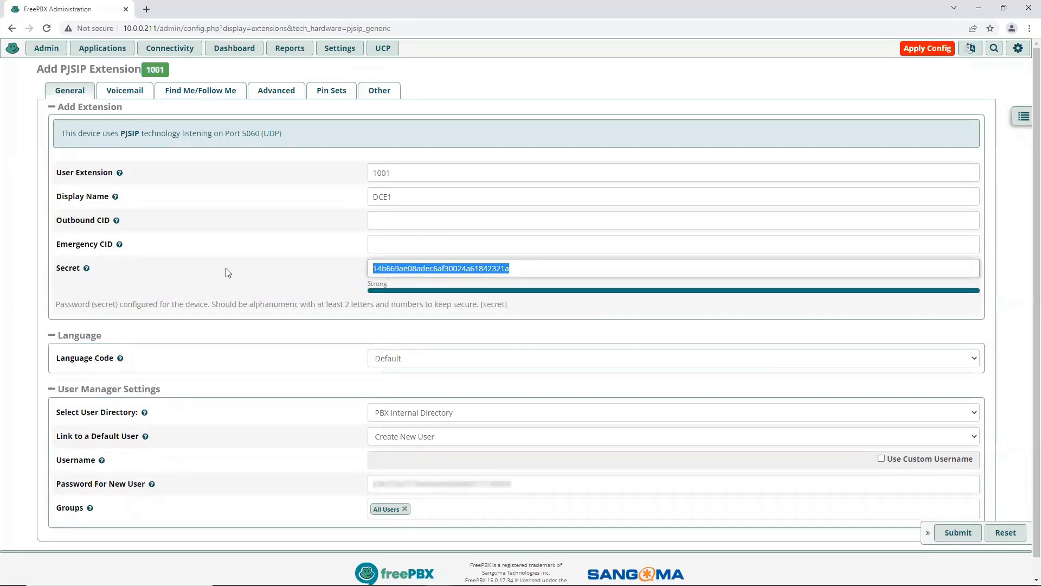
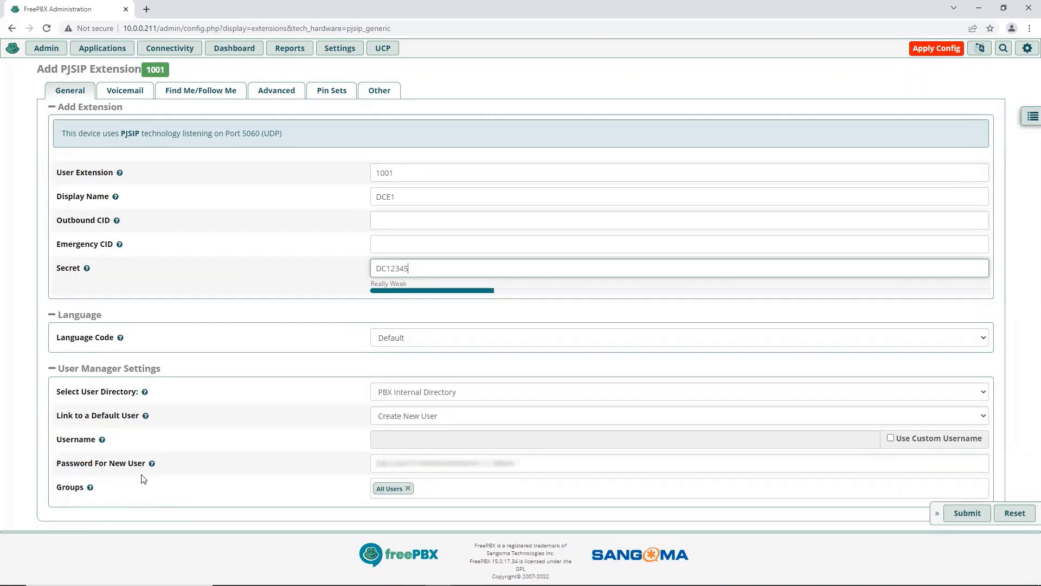
# Replace the generated Password For New User with the same custom password
pyautogui.click(437, 464)
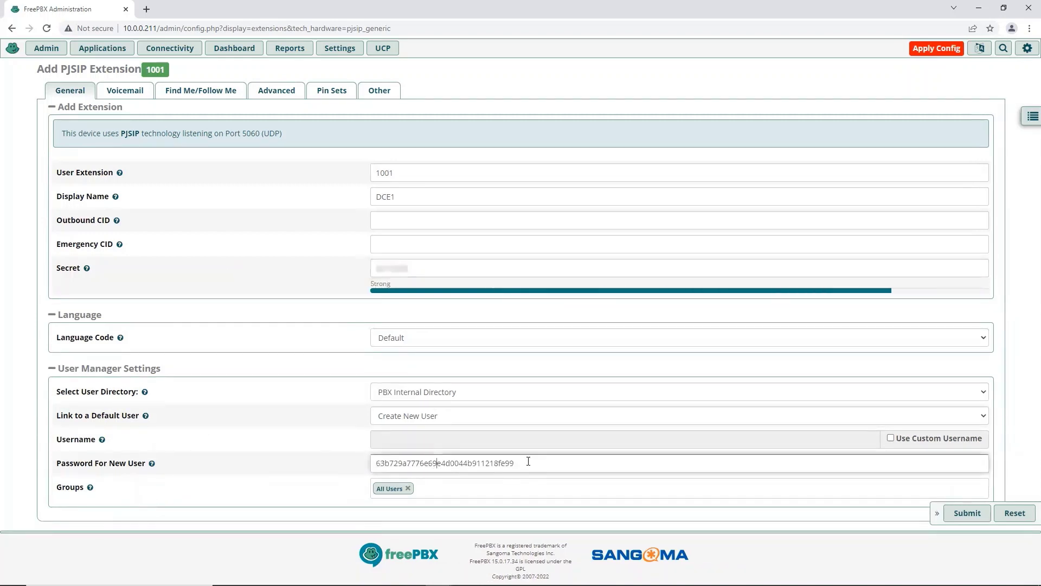
pyautogui.moveTo(515, 464); pyautogui.dragTo(363, 472)
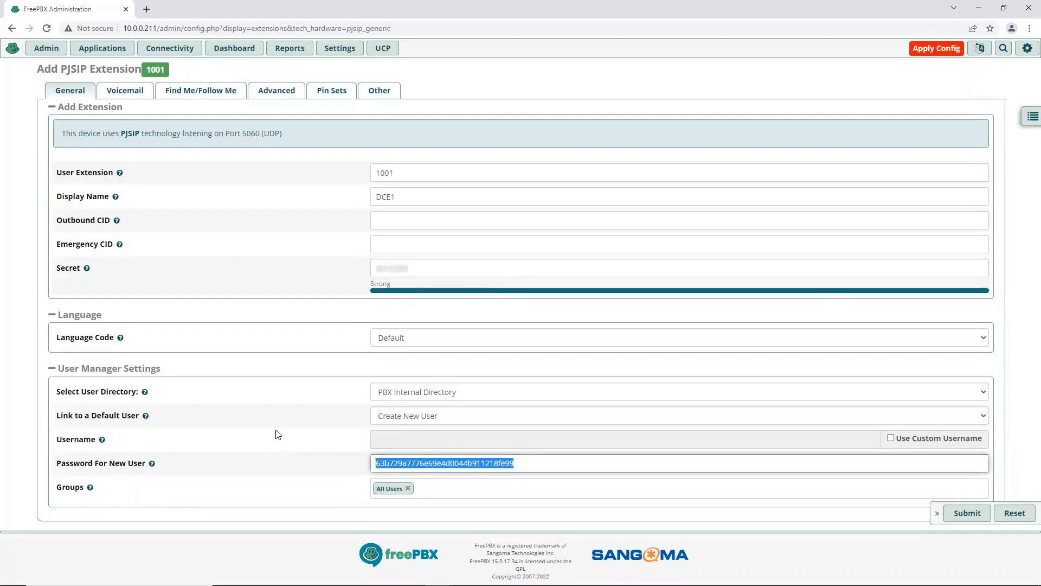
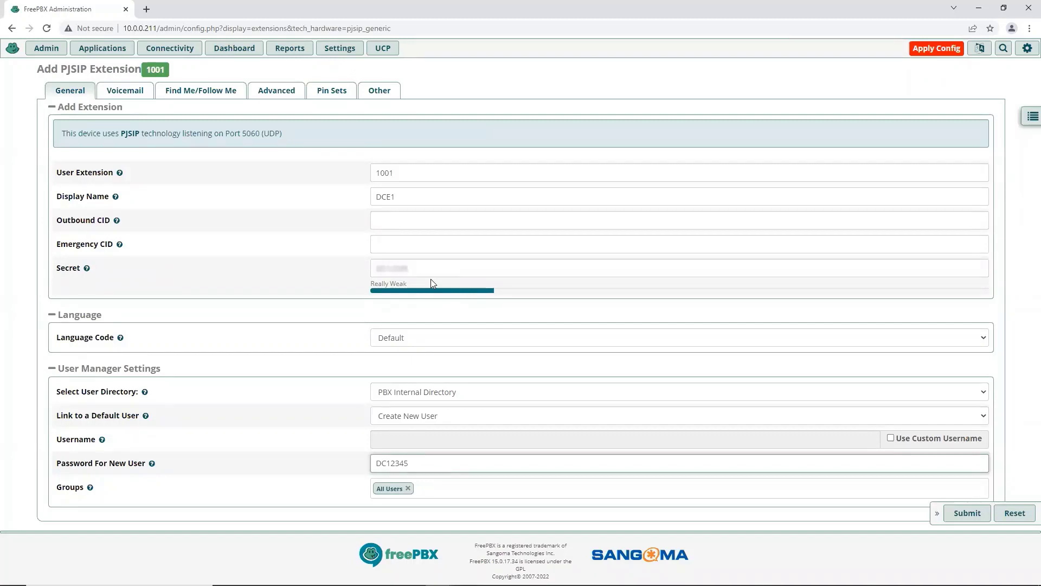
# Enable Use Custom Username and set the new user's username to DCE1
pyautogui.click(426, 465)
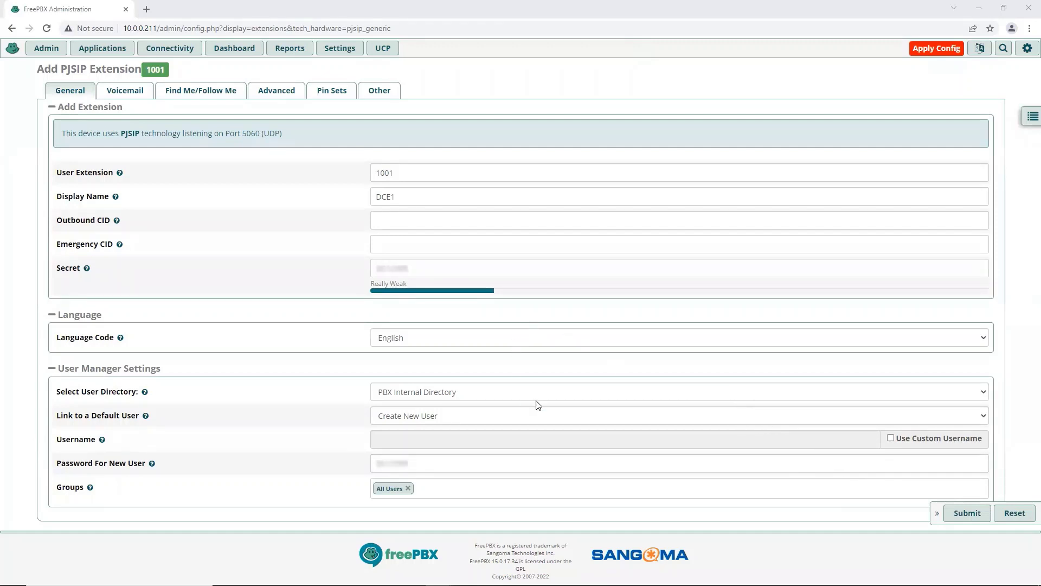
pyautogui.click(891, 438)
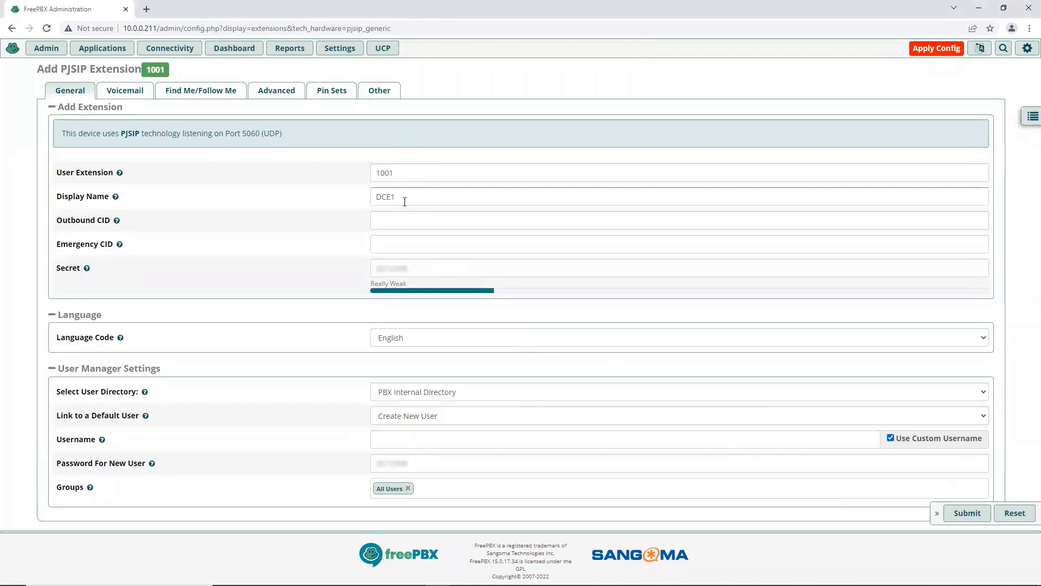
pyautogui.click(453, 434)
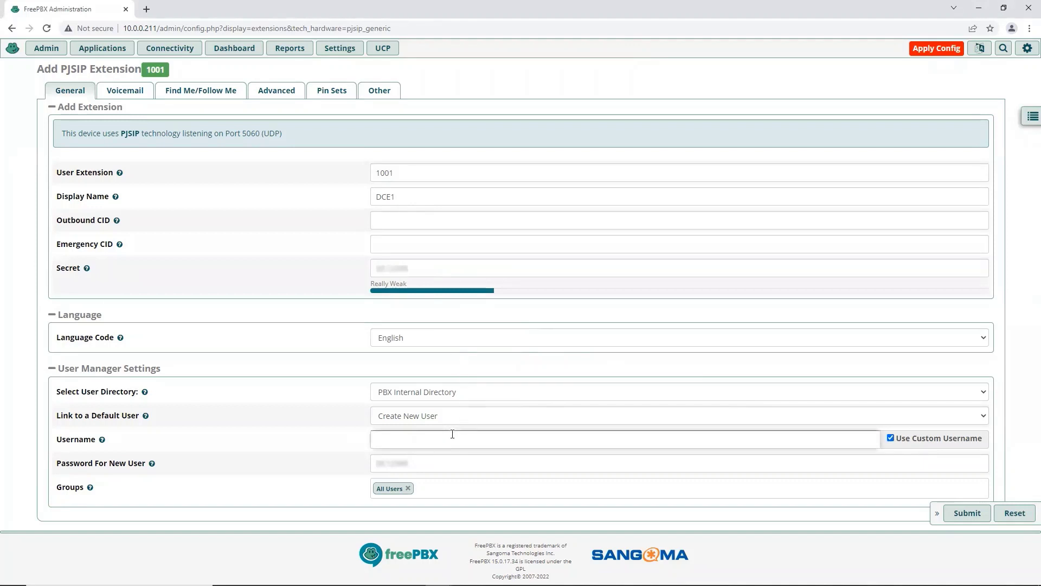
pyautogui.write('DCE1')
# Clear and re-enter the custom password in Password For New User
pyautogui.click(406, 464)
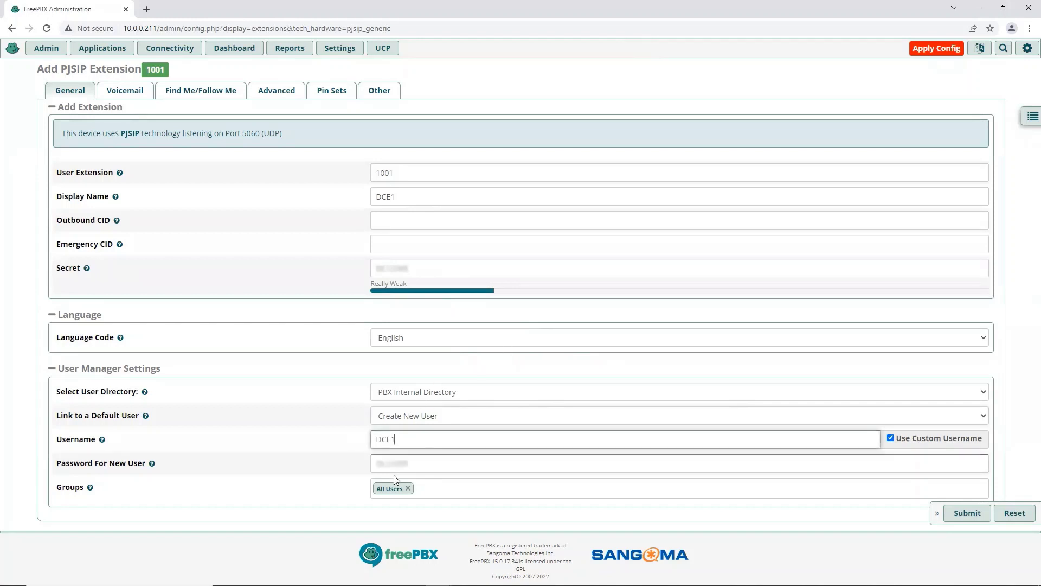
pyautogui.click(431, 459)
pyautogui.press('BackSpace')
pyautogui.press('BackSpace')
pyautogui.press('BackSpace')
pyautogui.press('BackSpace')
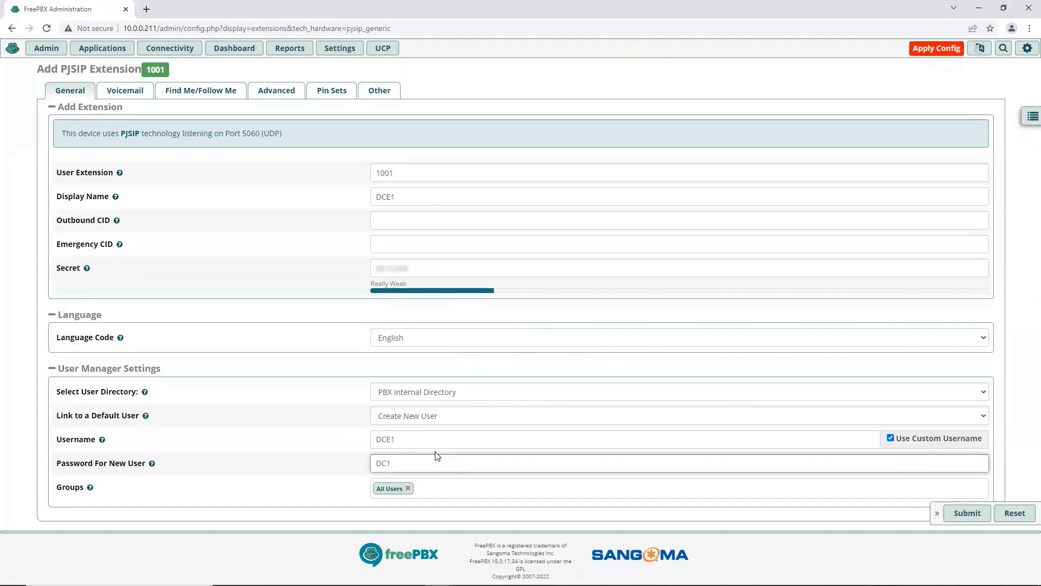
pyautogui.press('BackSpace')
pyautogui.press('BackSpace')
pyautogui.press('BackSpace')
pyautogui.click(1026, 388)
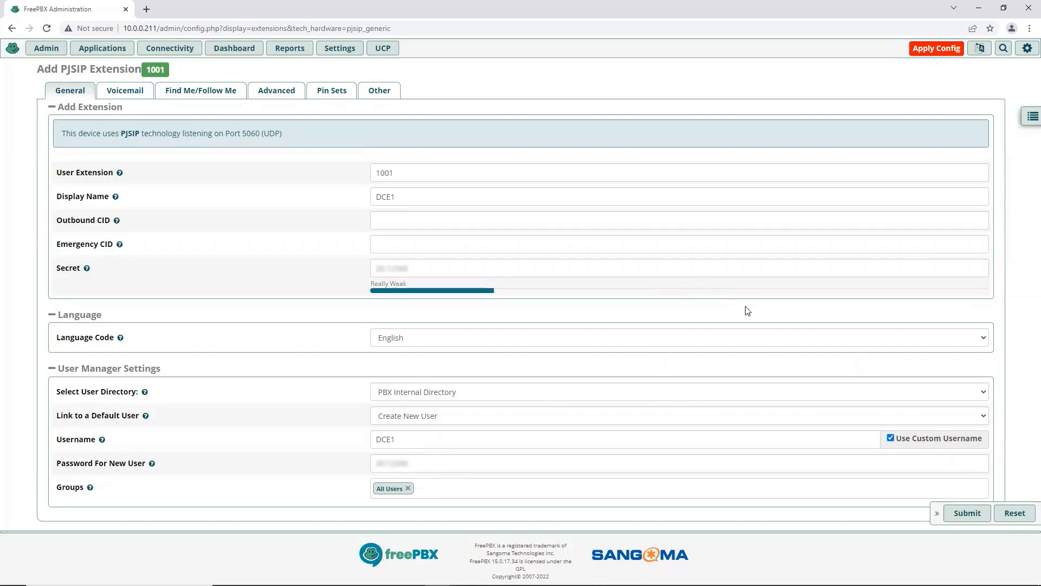
# Submit extension 1001 and apply the FreePBX configuration changes
pyautogui.click(968, 520)
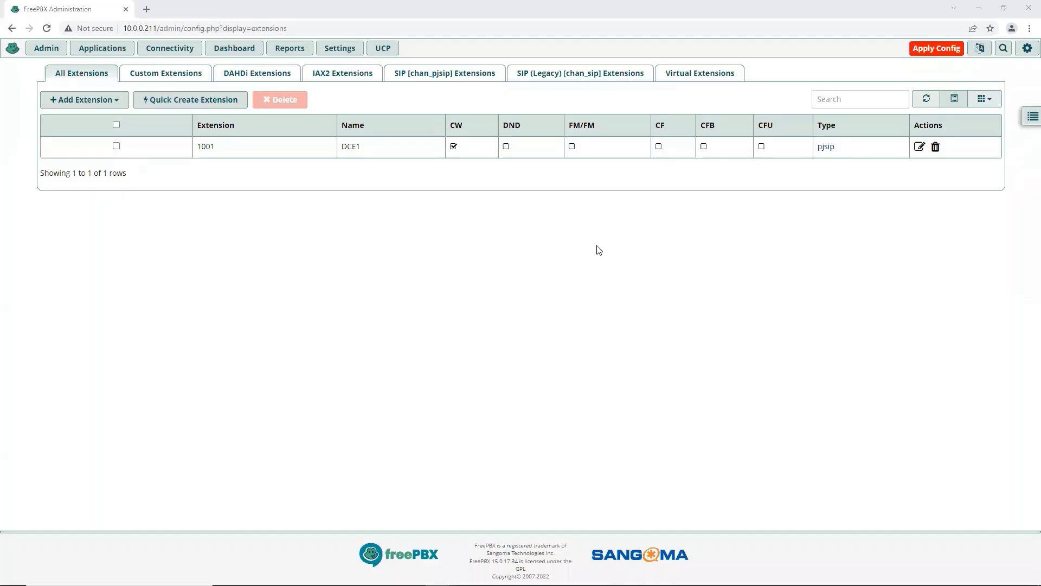
pyautogui.click(928, 52)
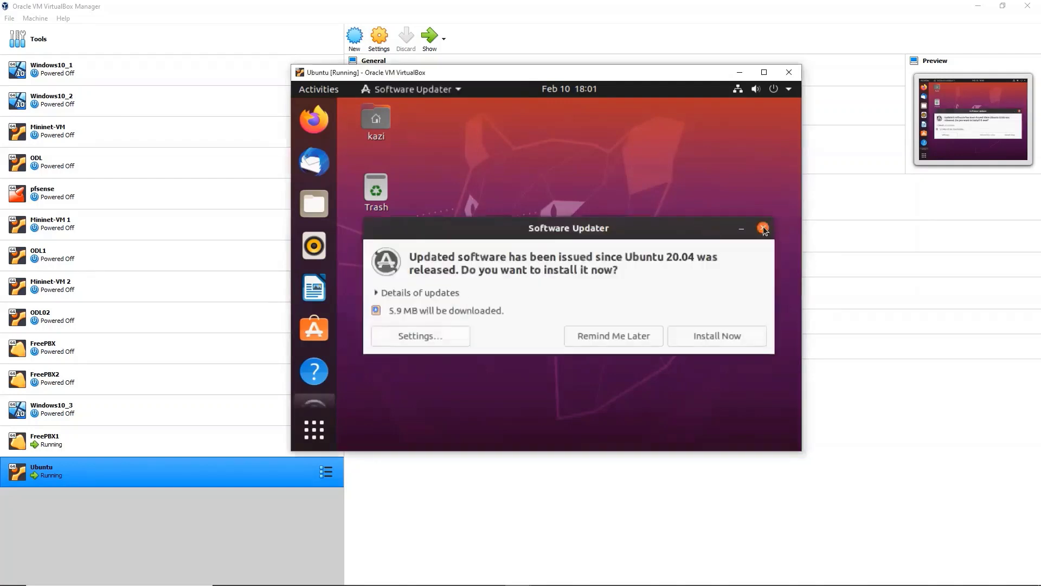
# Dismiss the Software Updater prompt and open a Terminal with Ctrl+Alt+T
pyautogui.press('Escape')
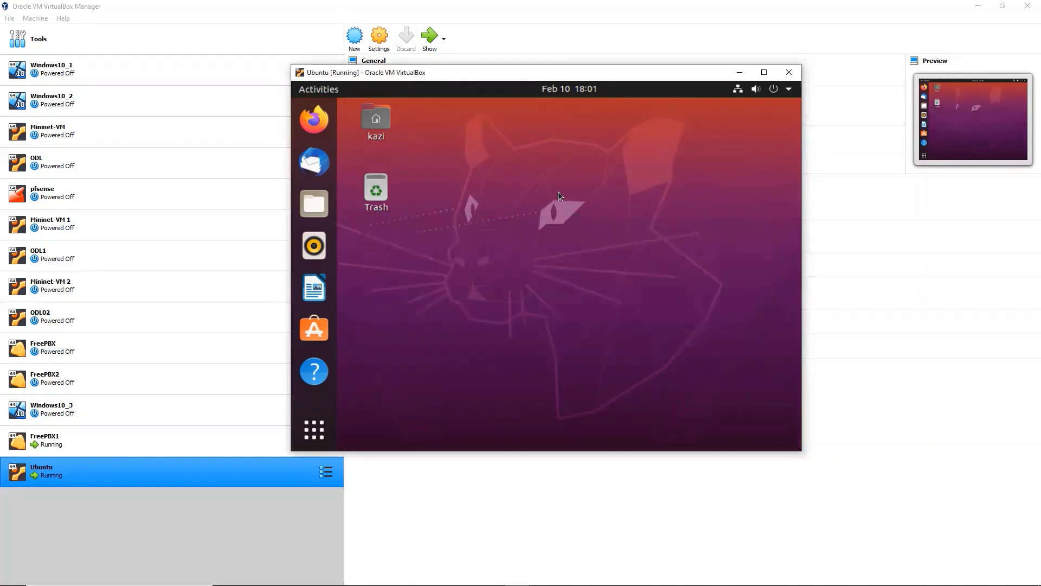
pyautogui.hotkey('ctrl', 'alt', 't')
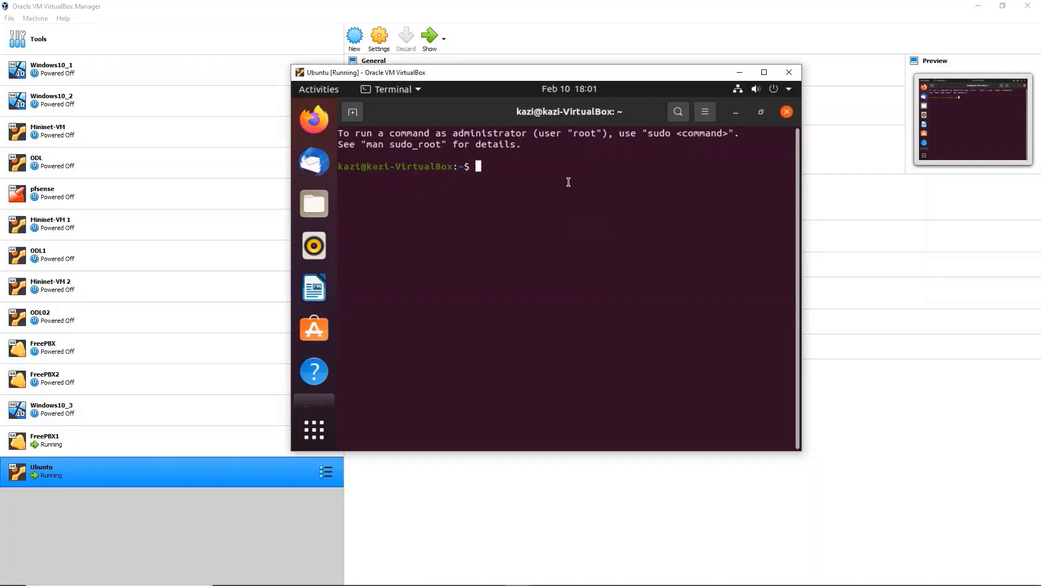
# Run 'sudo apt search linphone' in the terminal and submit the sudo password
pyautogui.write('sudo apt search linphone')
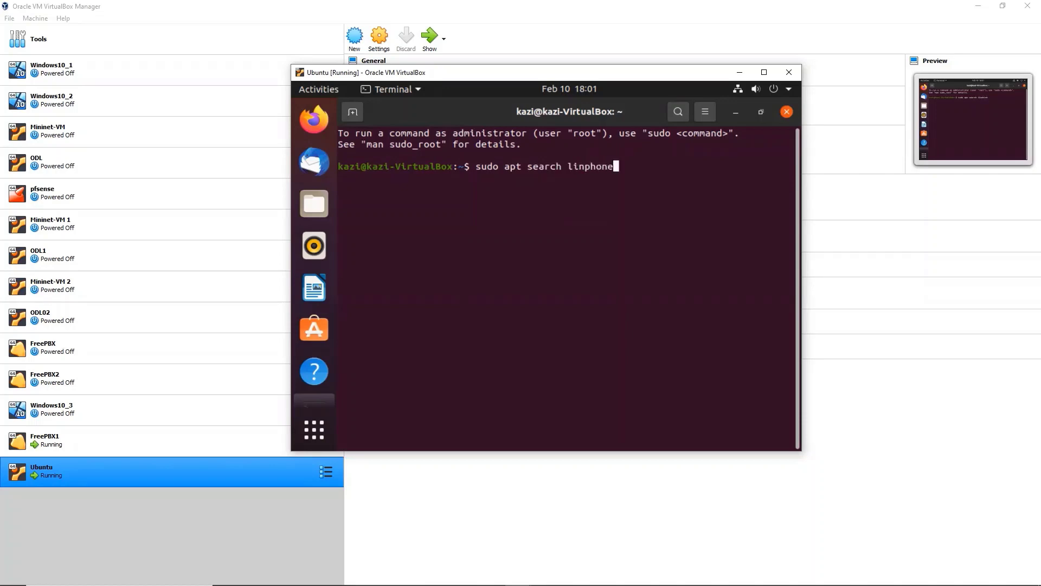
pyautogui.press('Return')
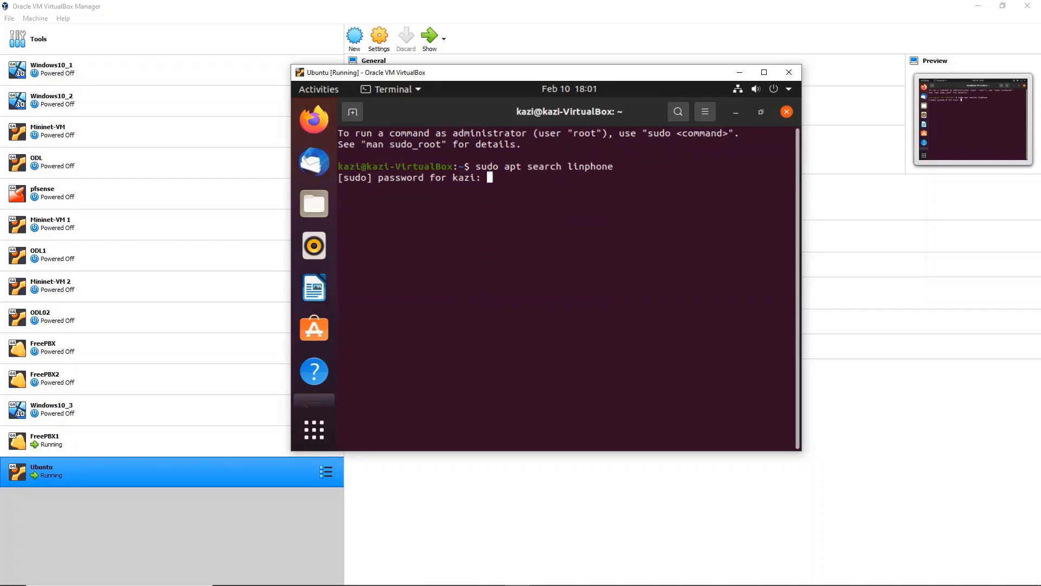
pyautogui.press('Return')
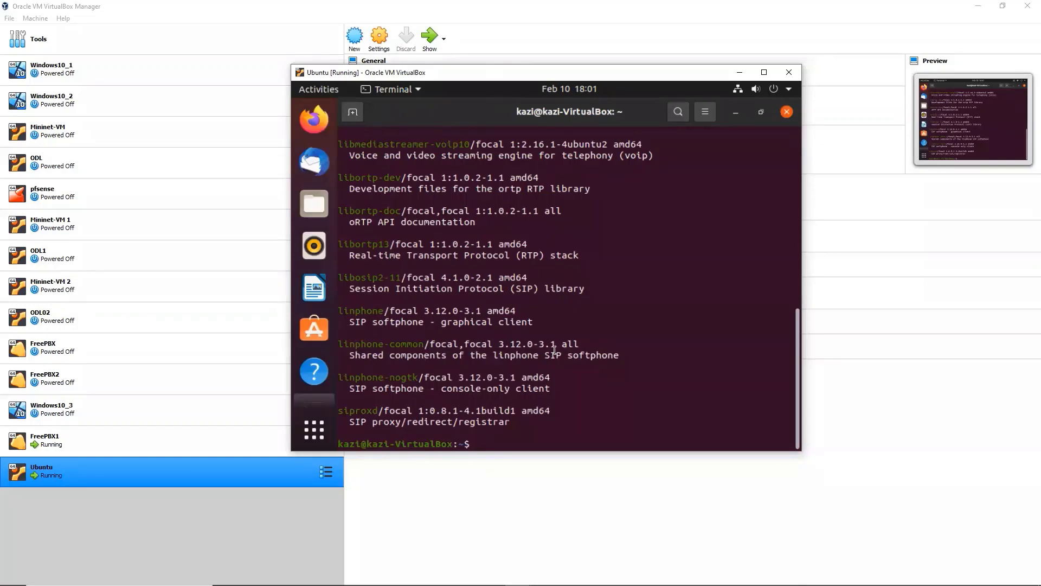
# Run 'sudo apt install linphone' and confirm the installation with y
pyautogui.write('sudo apt install lin')
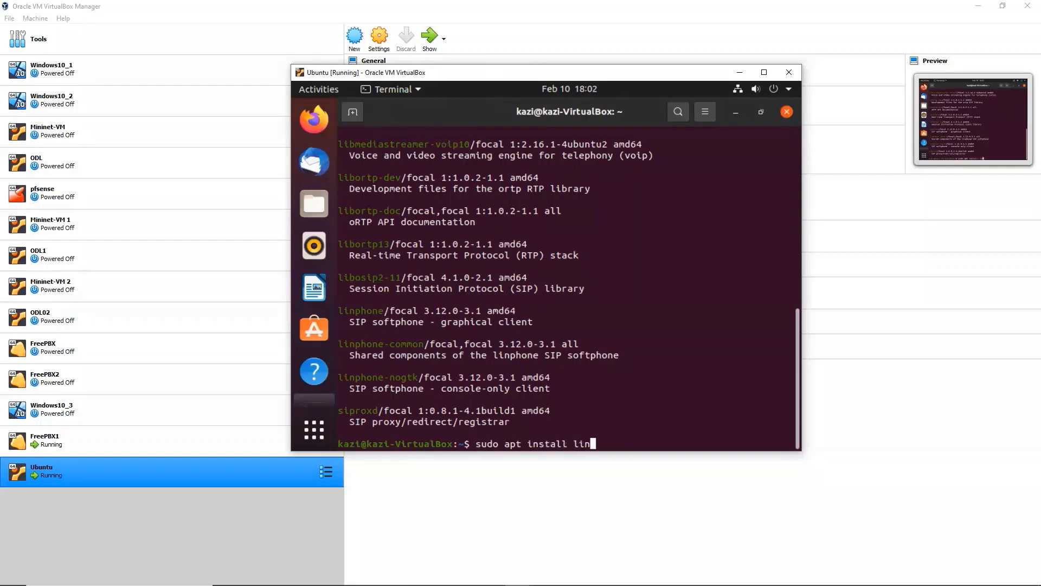
pyautogui.write('phone')
pyautogui.press('Return')
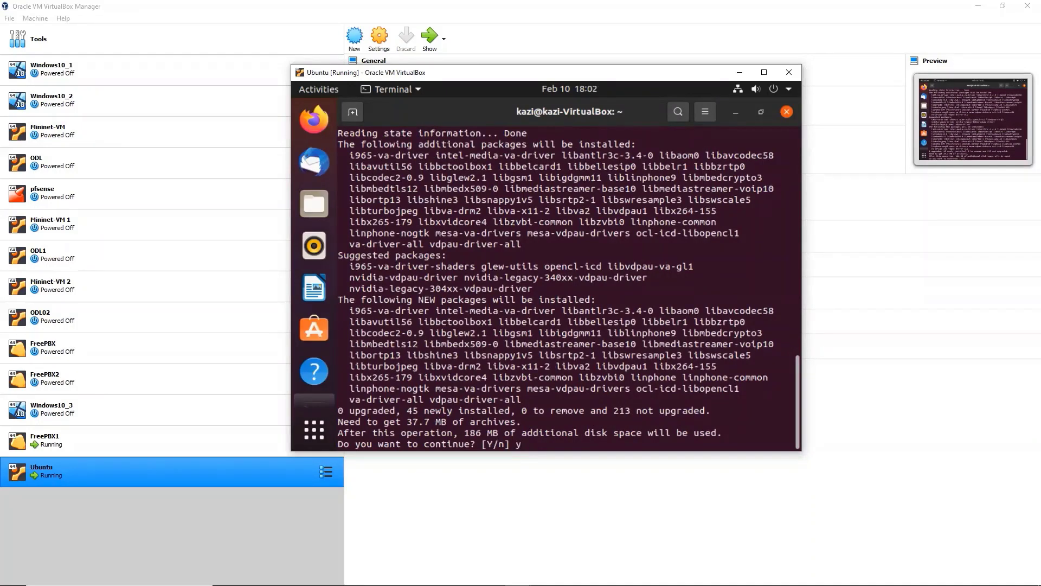
pyautogui.write('y')
pyautogui.press('Return')
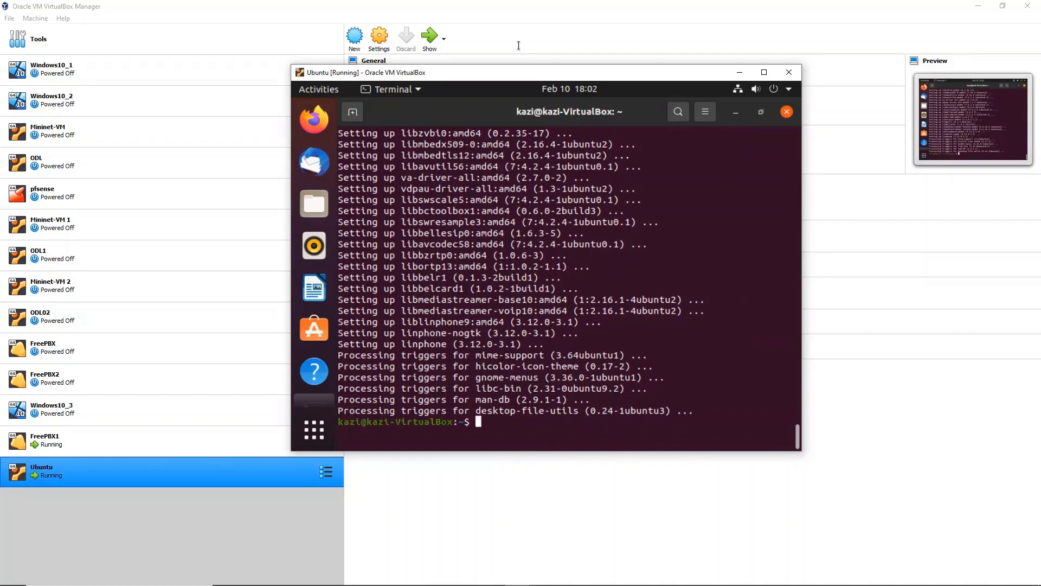
# Launch Linphone from Show Applications, enlarge the VM window, and open Linphone's Options menu
pyautogui.click(313, 431)
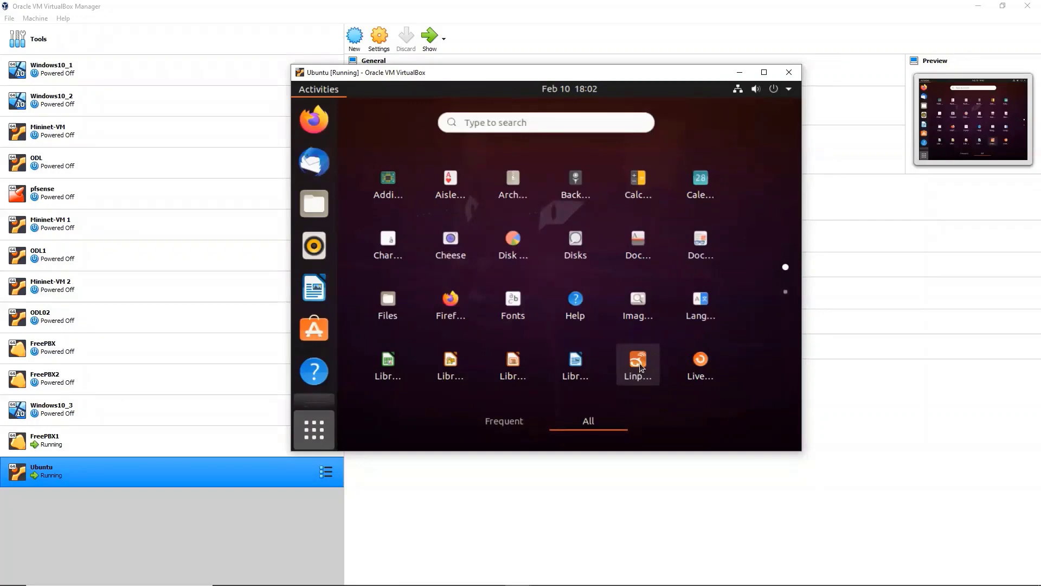
pyautogui.click(640, 361)
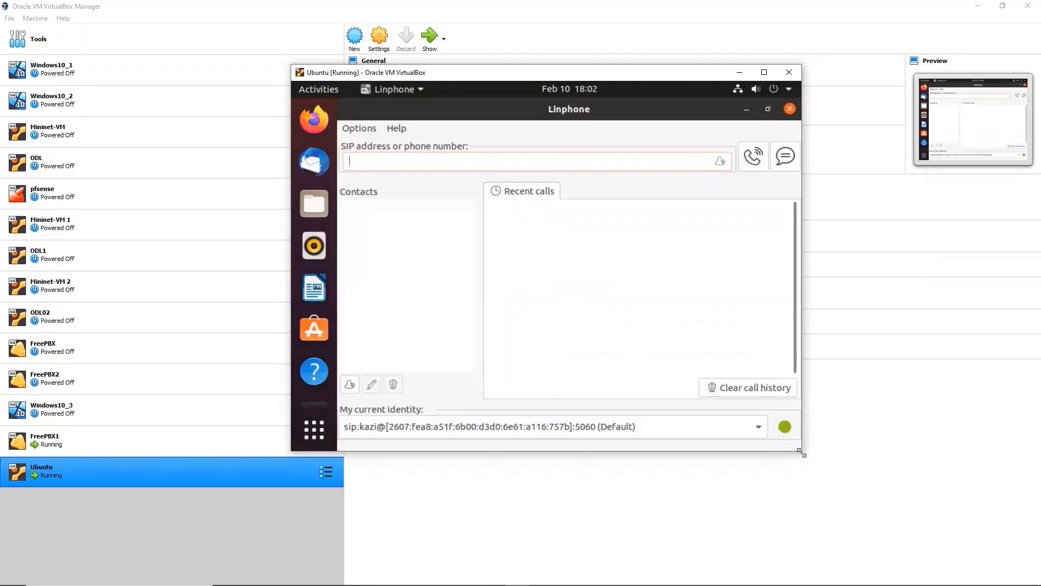
pyautogui.moveTo(801, 453); pyautogui.dragTo(910, 524)
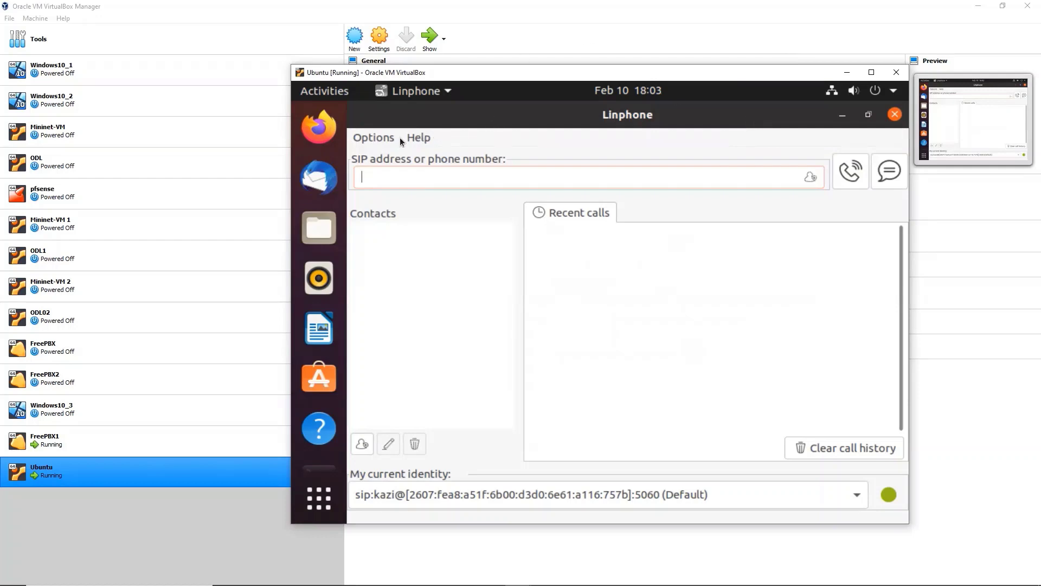
pyautogui.click(373, 139)
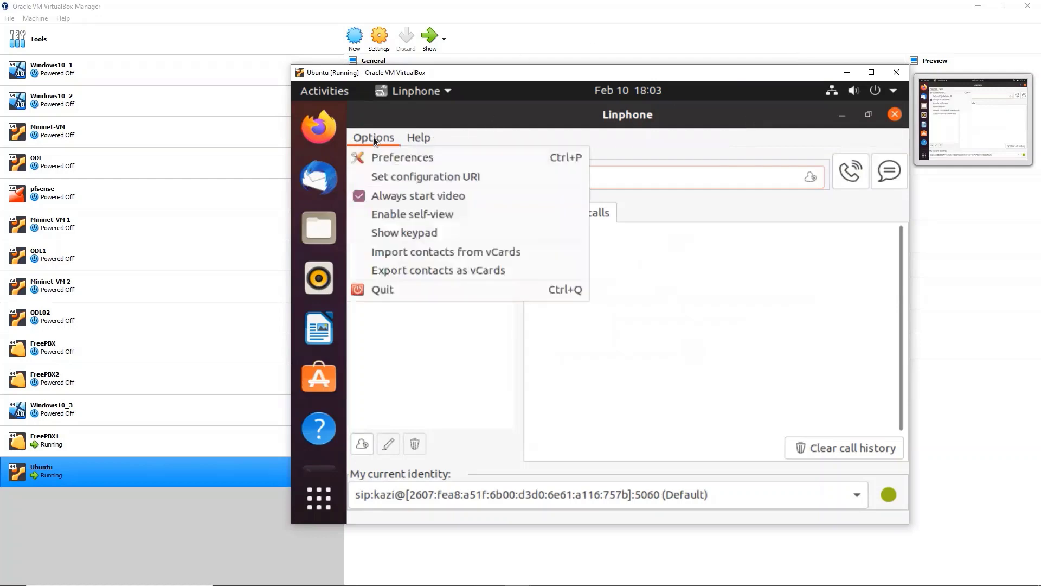
# Open Linphone Preferences, widen the VM window, and reposition the settings window
pyautogui.click(392, 161)
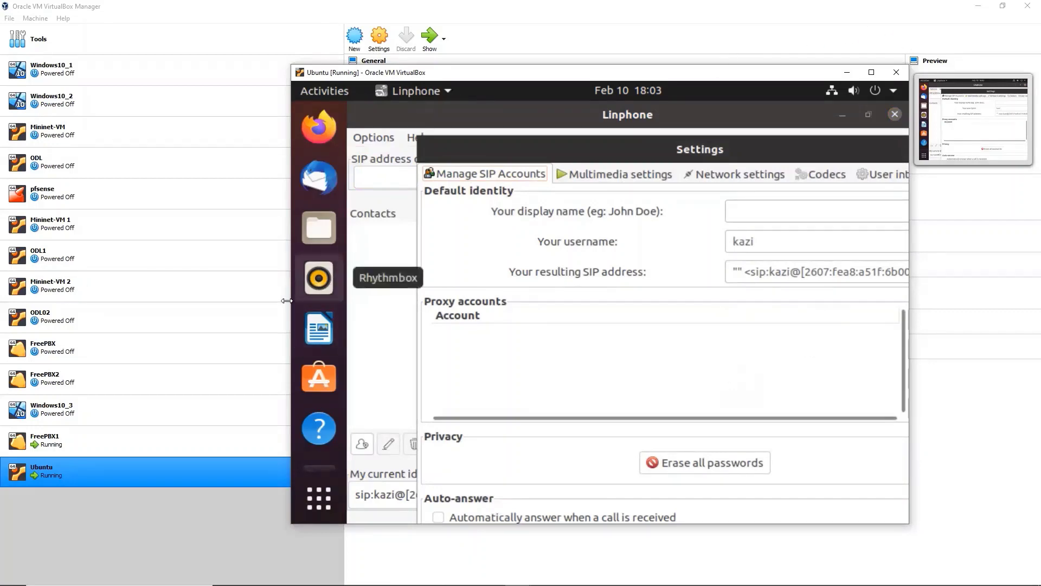
pyautogui.moveTo(291, 297); pyautogui.dragTo(157, 304)
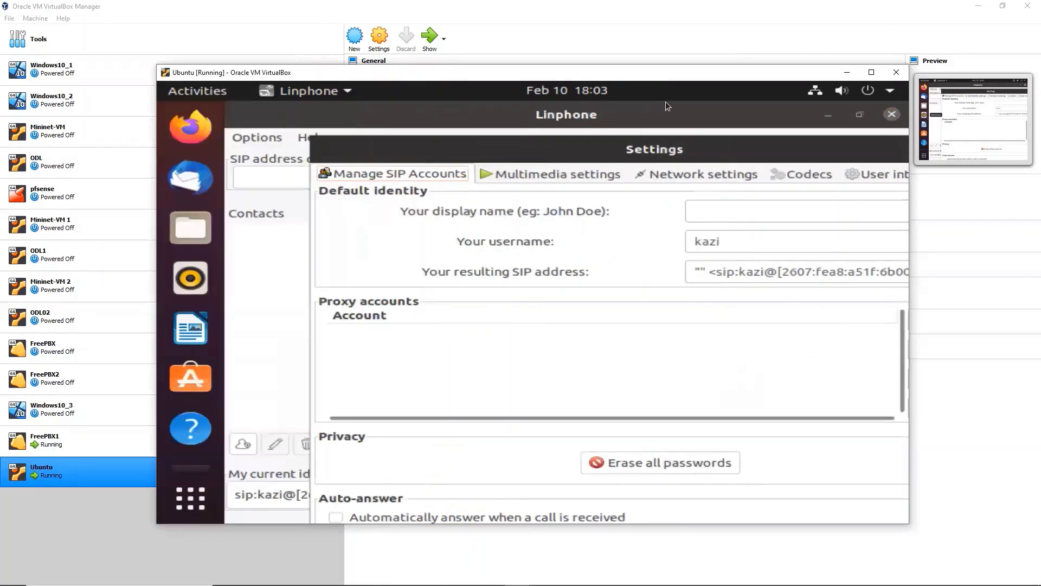
pyautogui.click(861, 116)
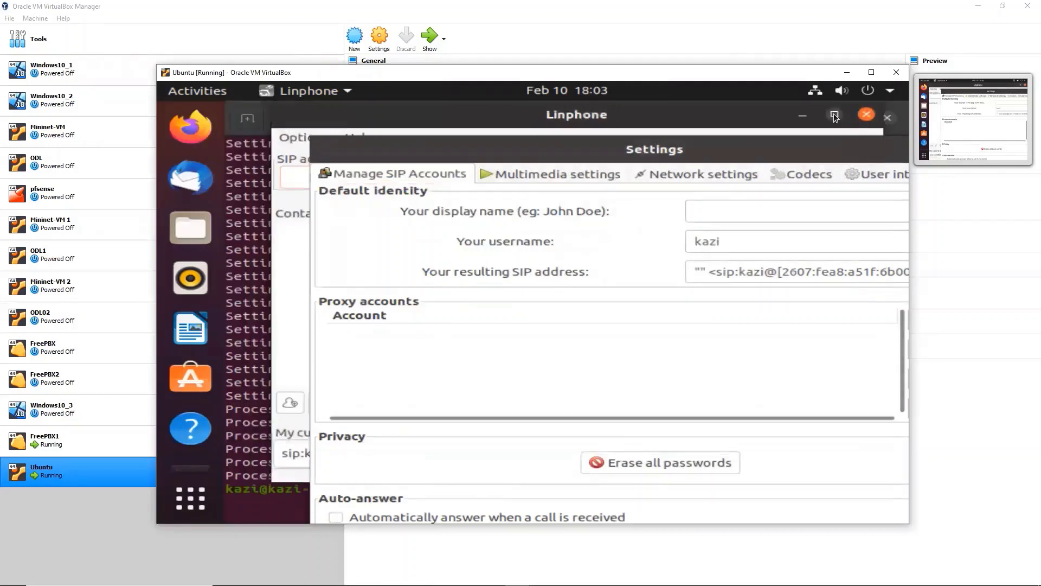
pyautogui.moveTo(577, 156); pyautogui.dragTo(611, 144)
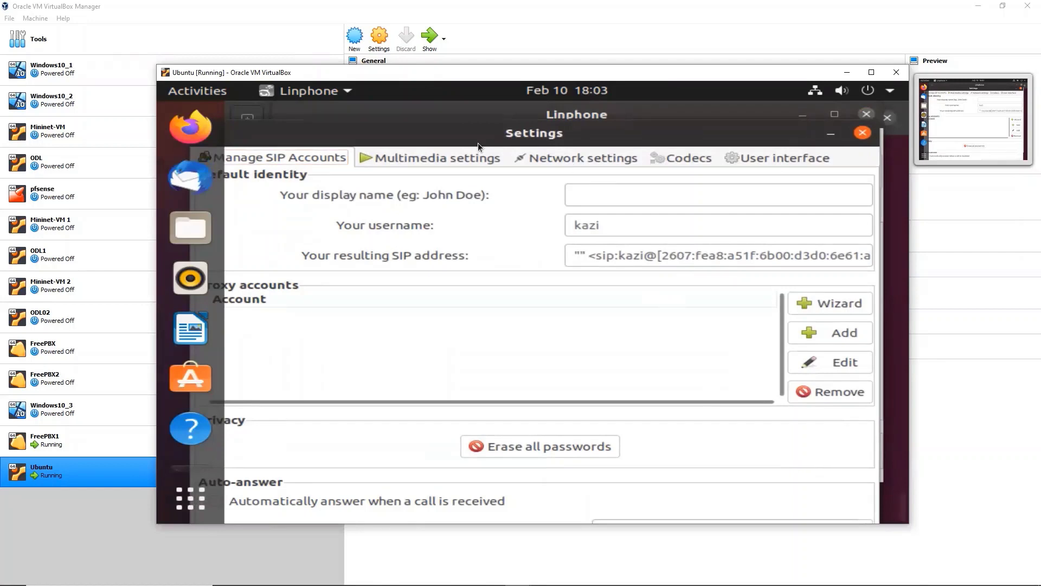
pyautogui.moveTo(464, 132); pyautogui.dragTo(493, 125)
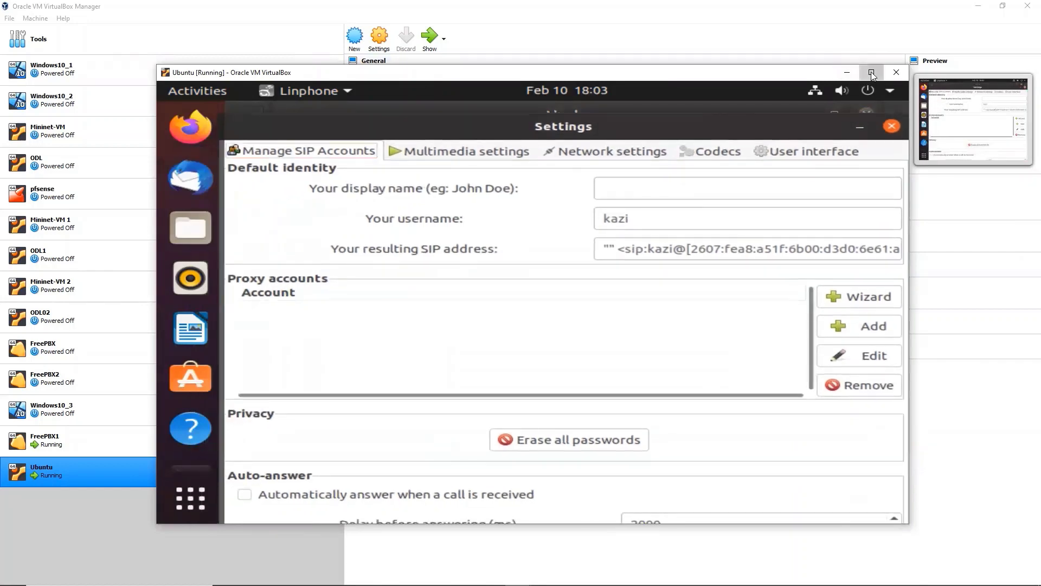
# Make the VM fill the screen, tidy the settings window, and add a new proxy account
pyautogui.click(872, 73)
pyautogui.moveTo(809, 84)
pyautogui.mouseDown()
pyautogui.moveTo(776, 76)
pyautogui.moveTo(809, 69)
pyautogui.mouseUp()
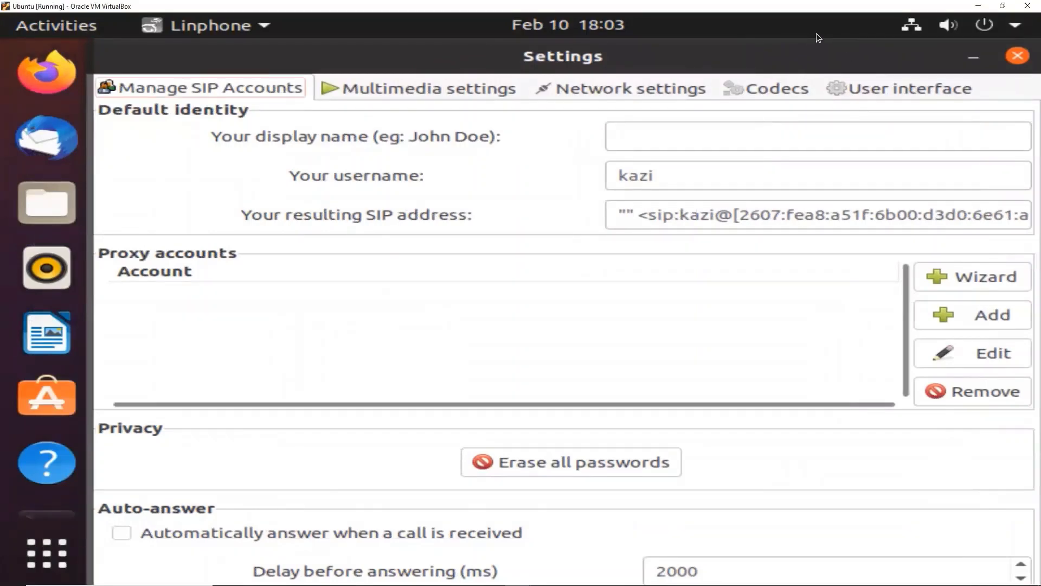
pyautogui.doubleClick(902, 53)
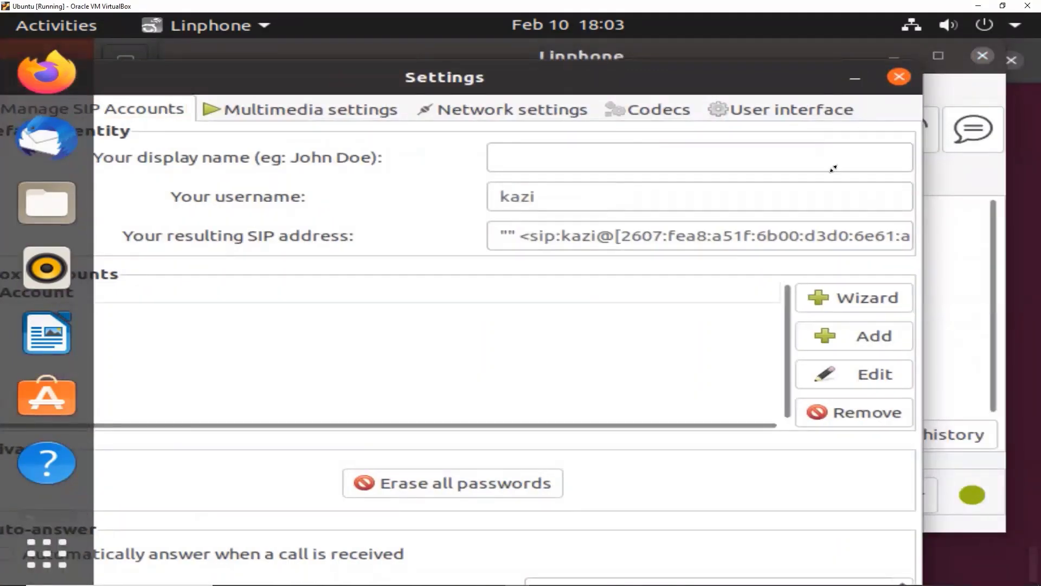
pyautogui.moveTo(818, 85); pyautogui.dragTo(911, 63)
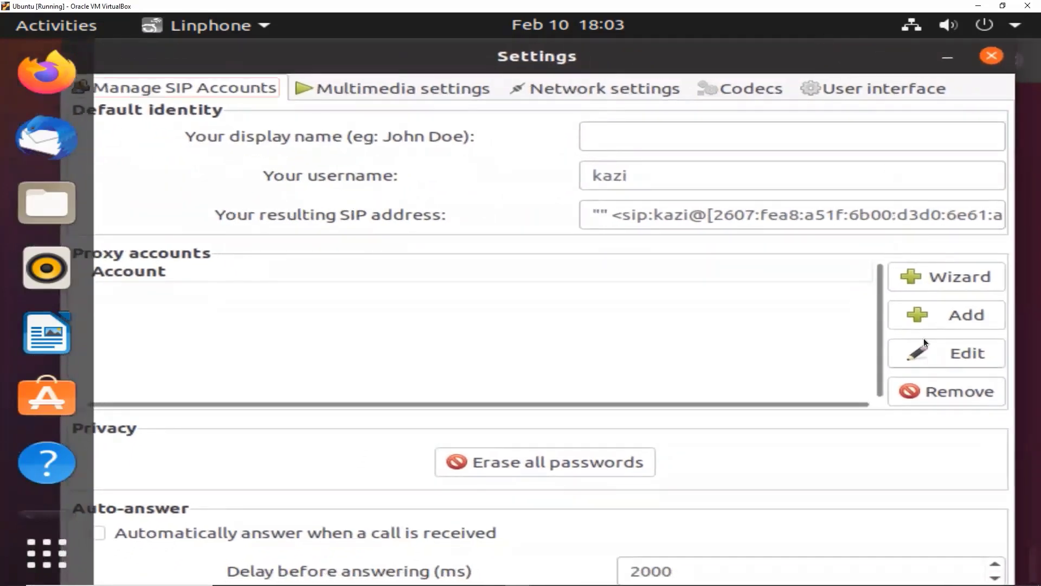
pyautogui.click(925, 314)
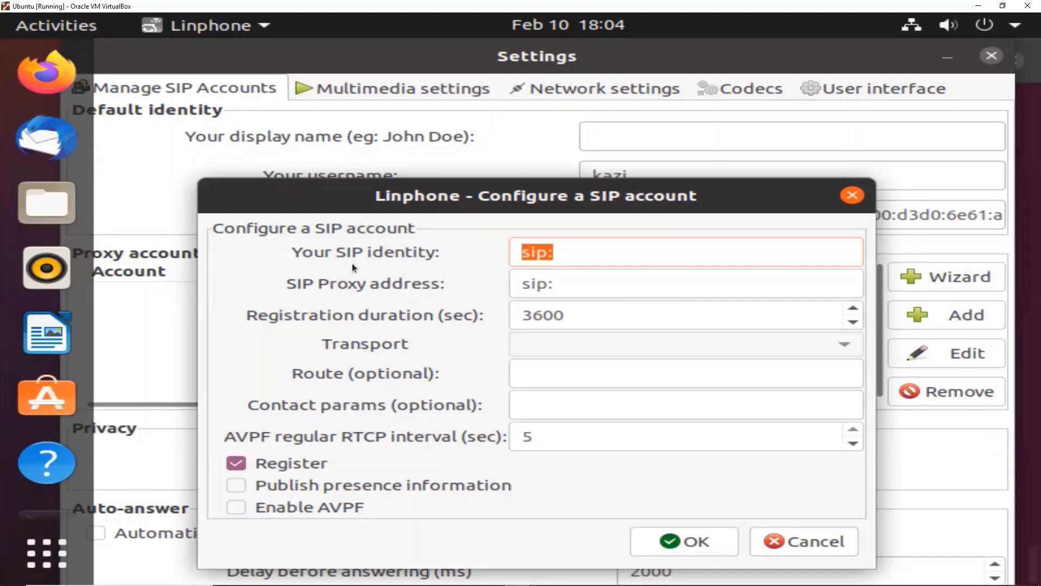
pyautogui.click(580, 253)
pyautogui.write('1')
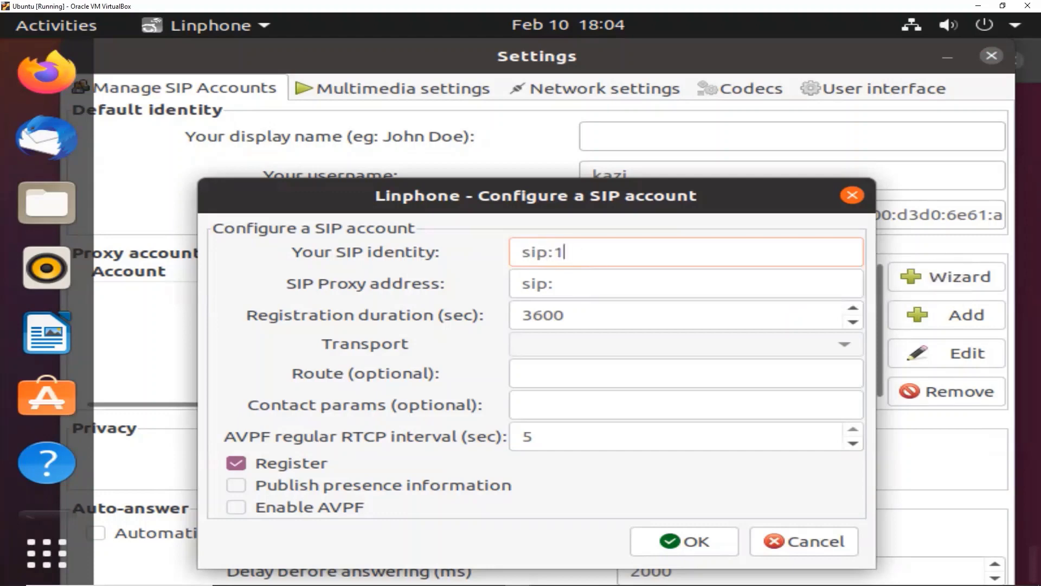
pyautogui.write('001@')
pyautogui.write('10')
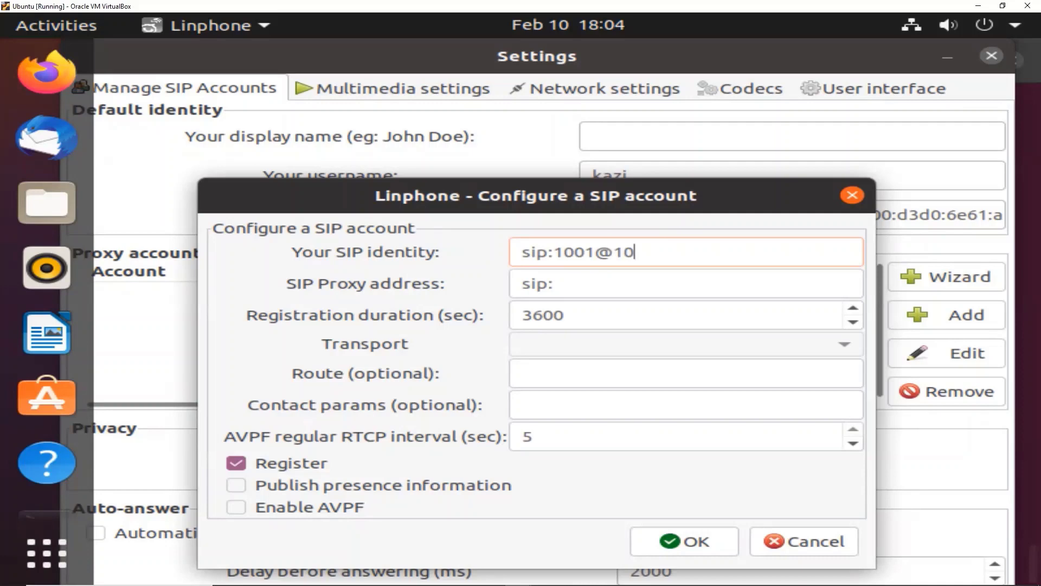
pyautogui.write('.0.0.211:')
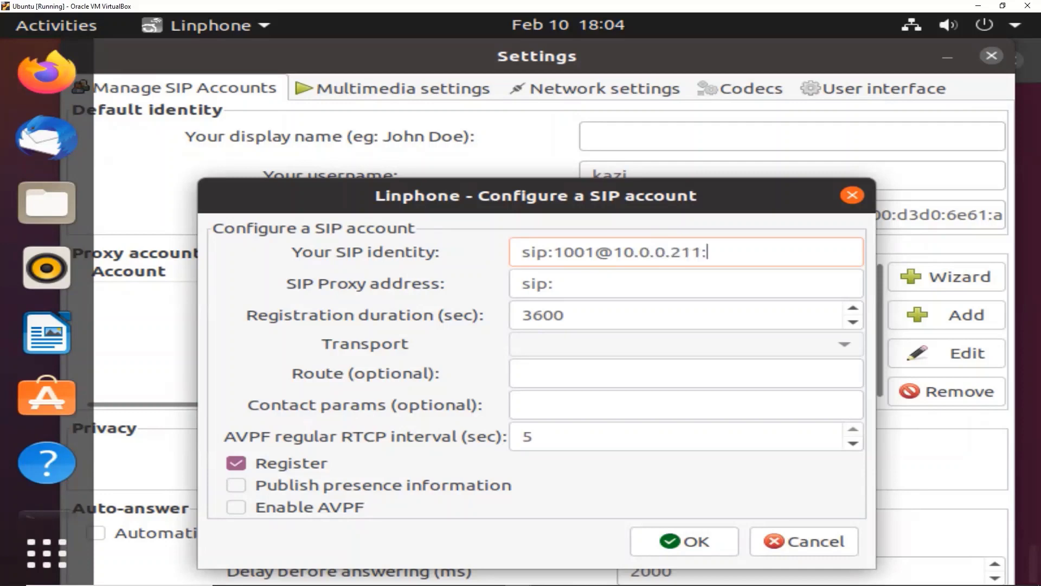
pyautogui.write('5060')
# Set the SIP Proxy address to sip:10.0.0.211 and save the account
pyautogui.click(577, 284)
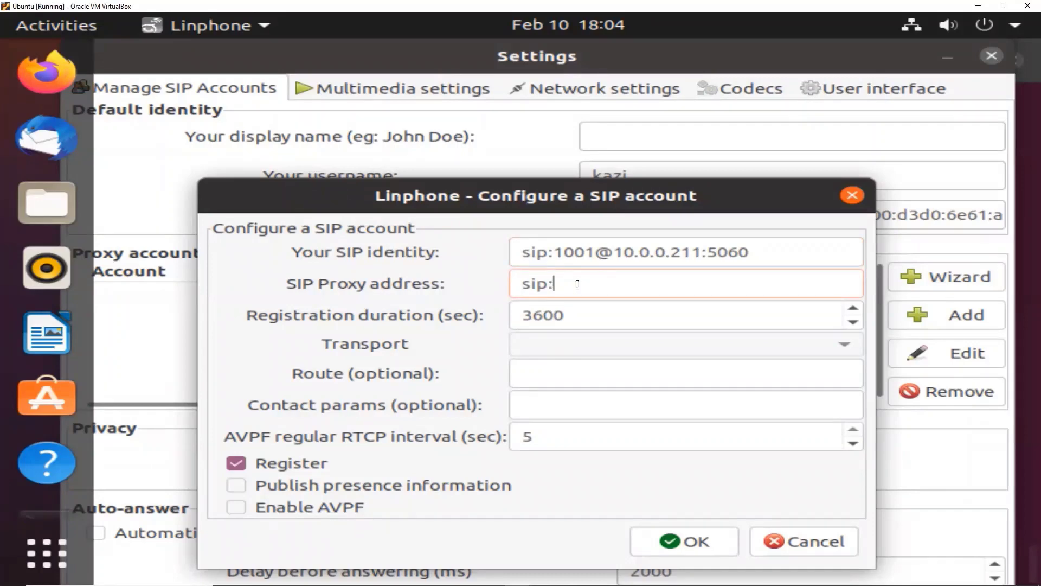
pyautogui.write('10')
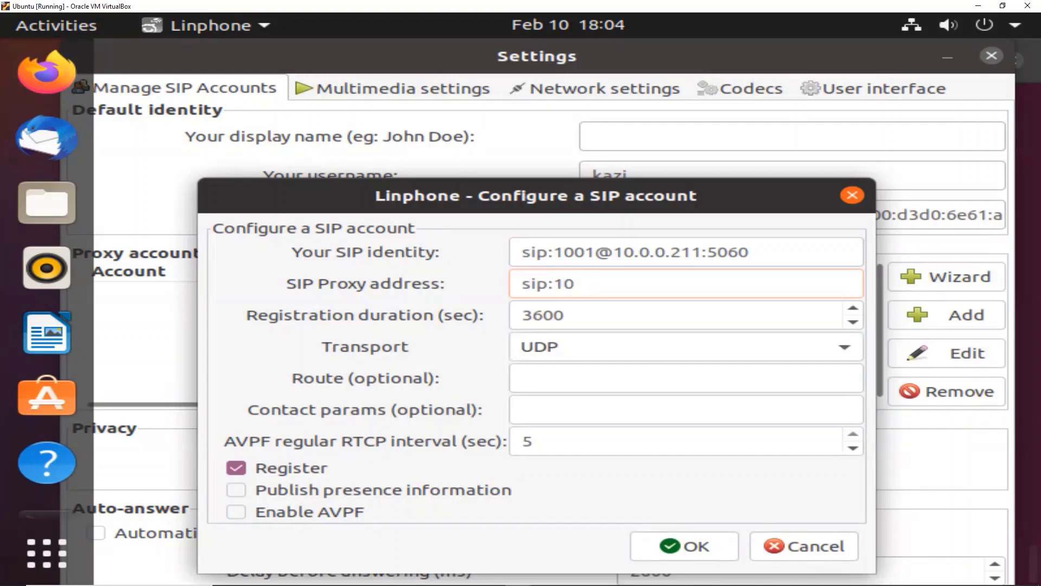
pyautogui.write('.0.0.211')
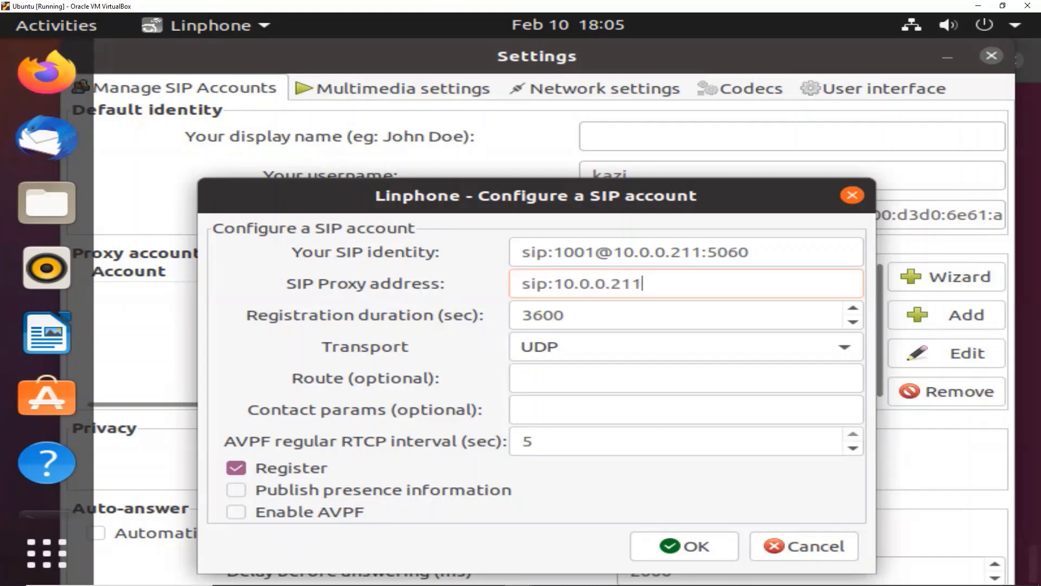
pyautogui.moveTo(562, 186); pyautogui.dragTo(562, 141)
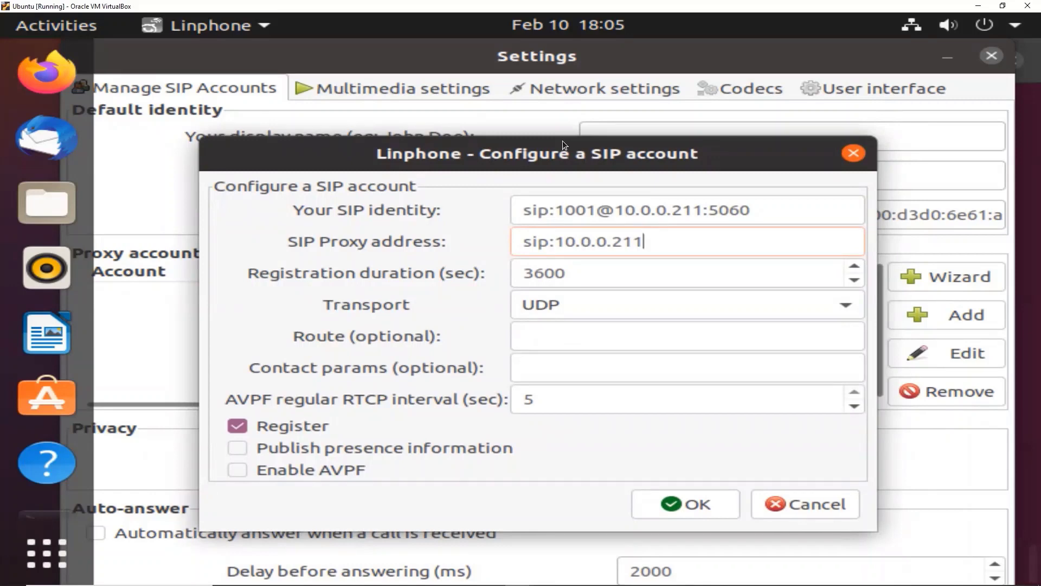
pyautogui.click(691, 506)
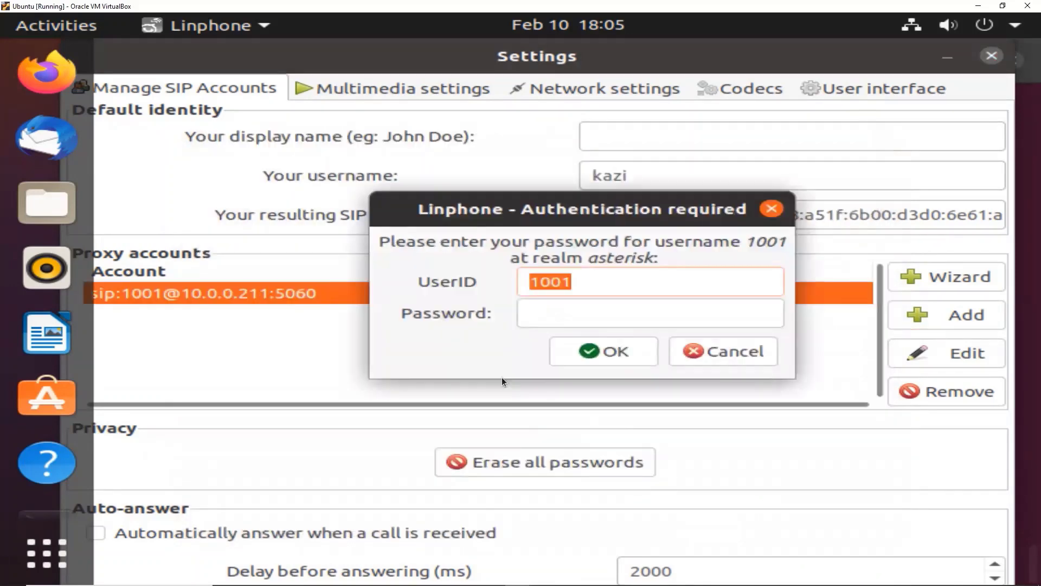
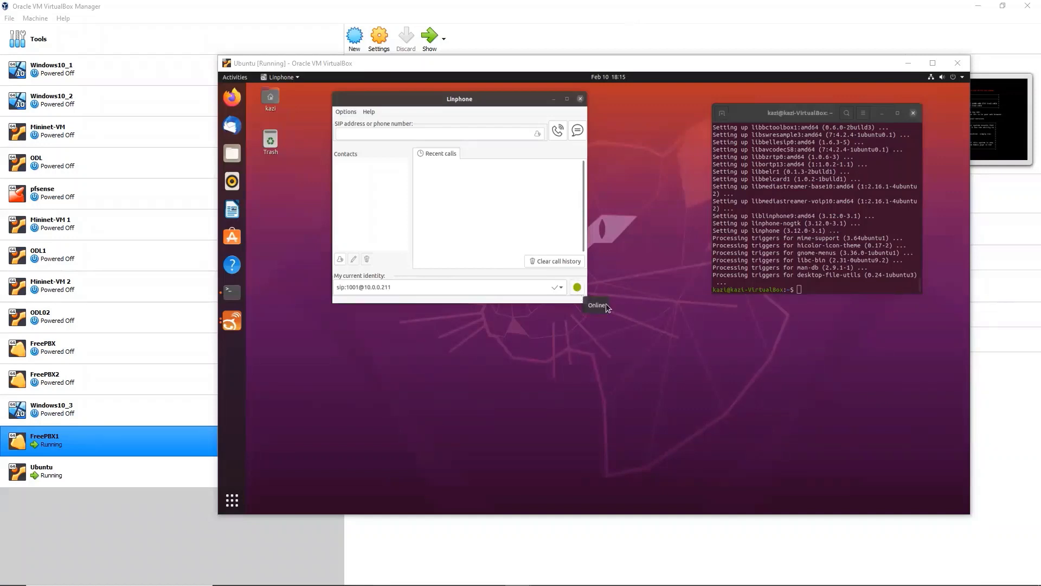
# Confirm Linphone shows extension 1001 as Online, then return to the FreePBX extensions page in Chrome
pyautogui.moveTo(490, 575)
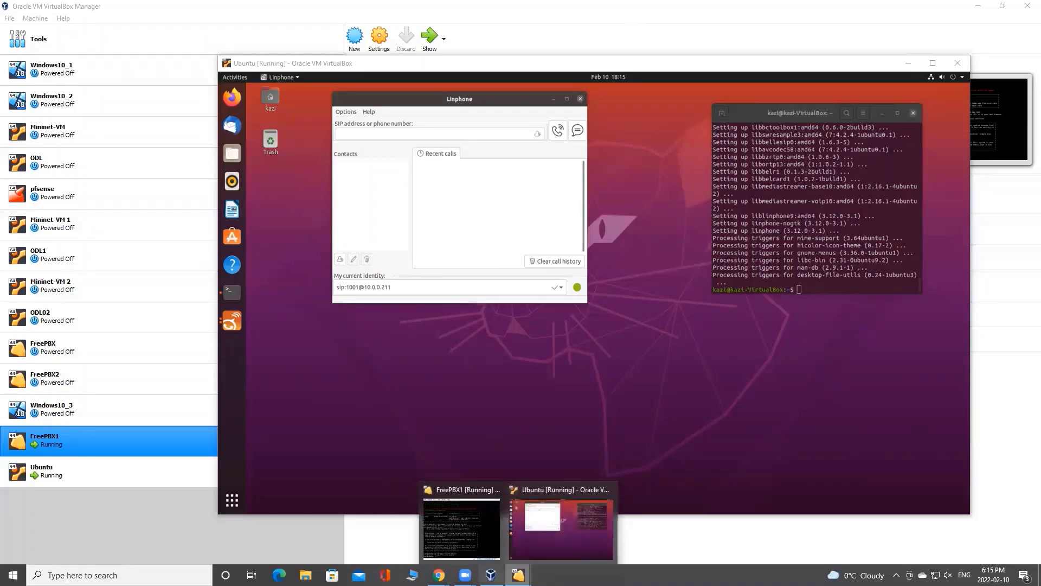
pyautogui.click(438, 575)
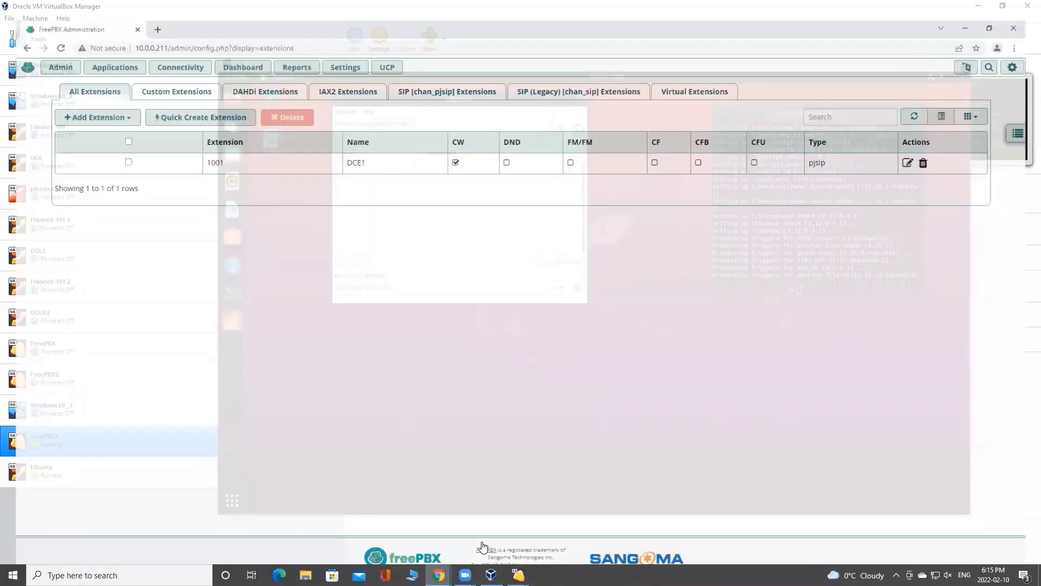
# Open the Extensions list, then the Asterisk Info report showing PJSIP endpoint 1001 ONLINE
pyautogui.moveTo(79, 56)
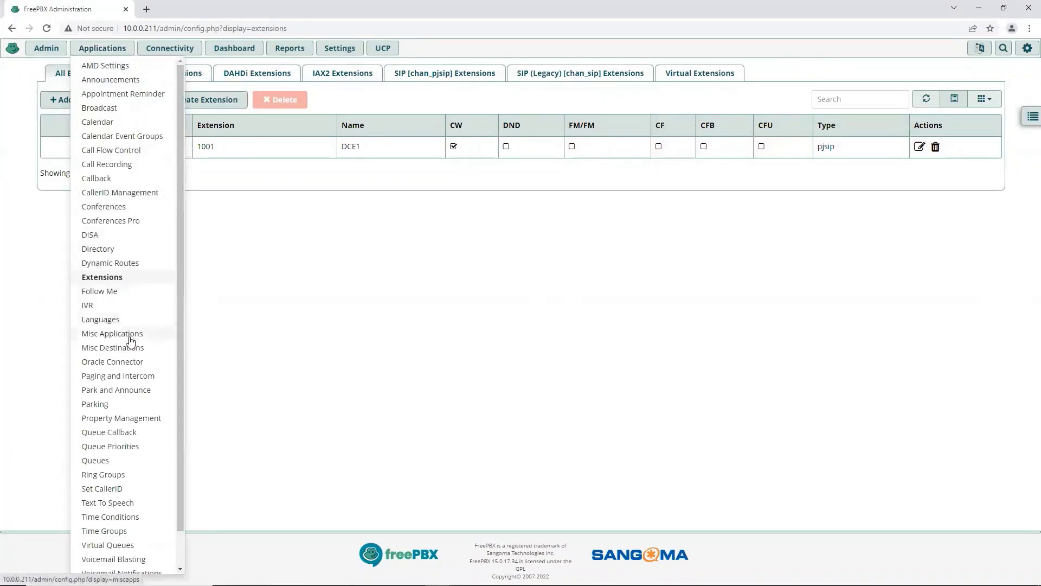
pyautogui.click(108, 277)
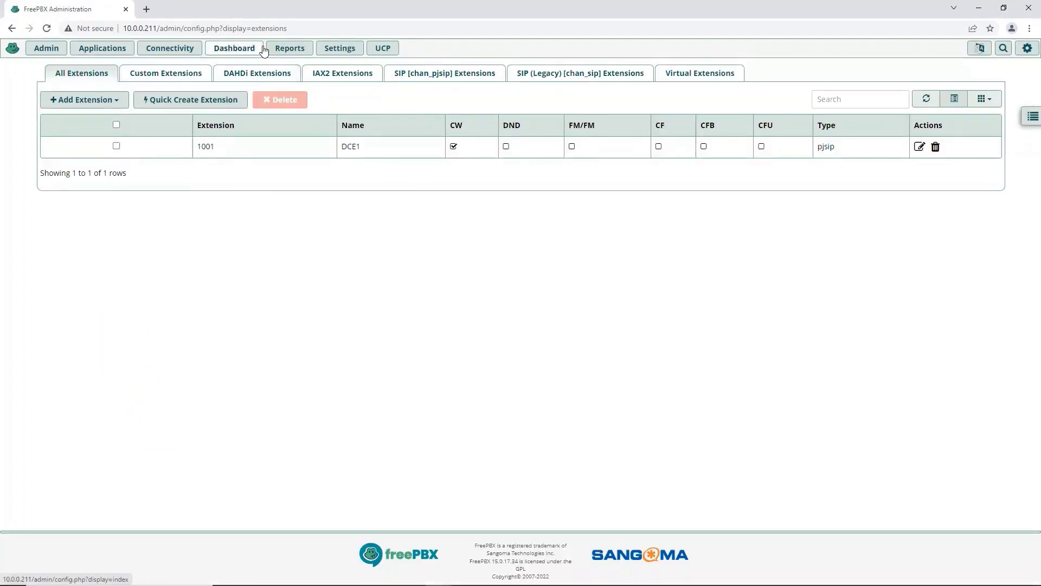
pyautogui.click(292, 48)
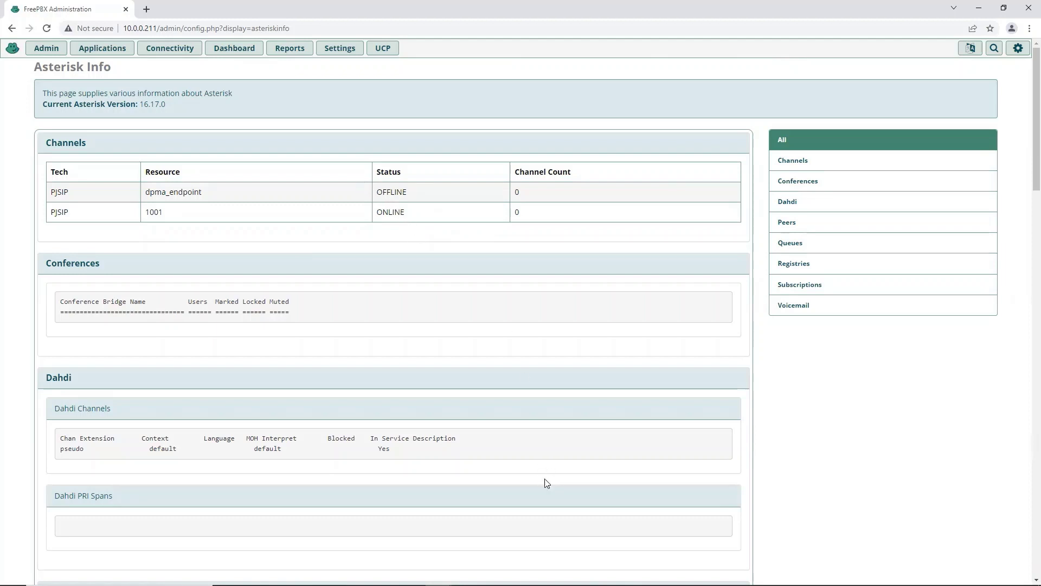
pyautogui.moveTo(518, 583)
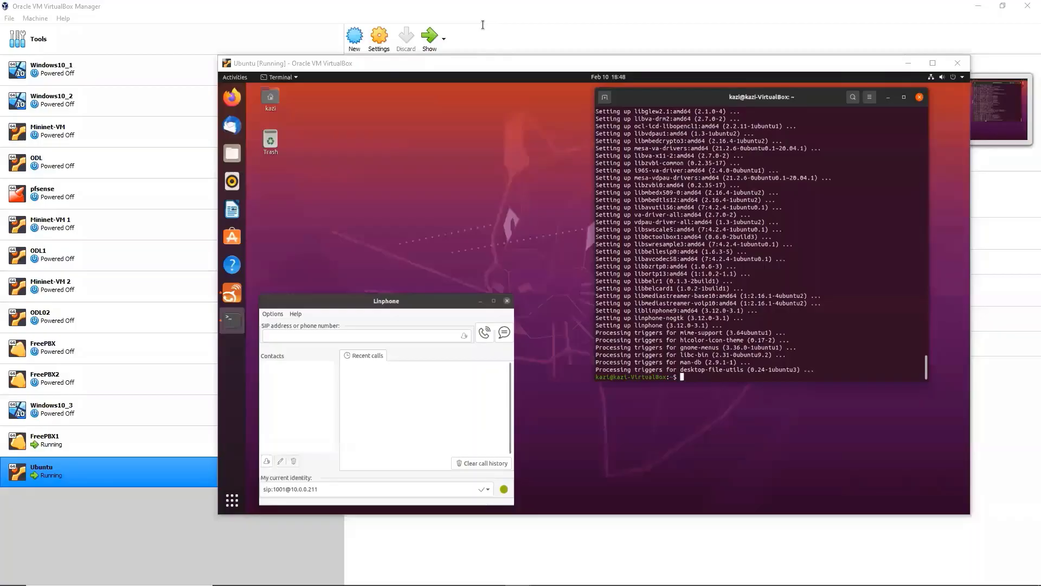
# Correct the file name with Tab completion and run 'sudo apt install ./Zoiper5_5.5.9_x86_64.deb'
pyautogui.click(695, 375)
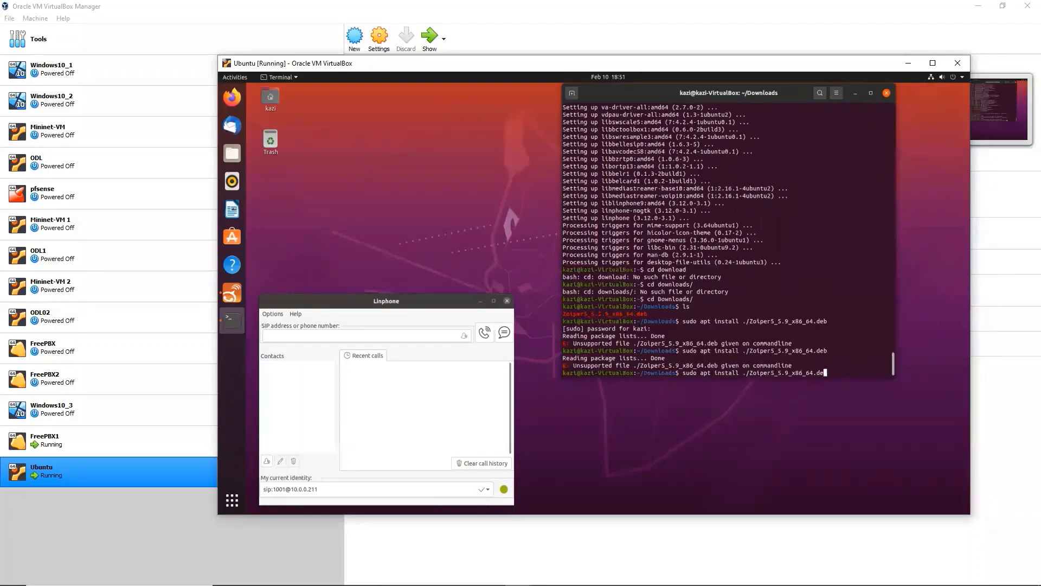
pyautogui.press('BackSpace')
pyautogui.press('BackSpace')
pyautogui.press('BackSpace')
pyautogui.press('BackSpace')
pyautogui.press('BackSpace')
pyautogui.press('BackSpace')
pyautogui.press('BackSpace')
pyautogui.press('BackSpace')
pyautogui.press('BackSpace')
pyautogui.press('BackSpace')
pyautogui.press('BackSpace')
pyautogui.press('BackSpace')
pyautogui.press('BackSpace')
pyautogui.press('BackSpace')
pyautogui.press('BackSpace')
pyautogui.press('BackSpace')
pyautogui.press('BackSpace')
pyautogui.press('BackSpace')
pyautogui.press('BackSpace')
pyautogui.press('BackSpace')
pyautogui.press('BackSpace')
pyautogui.press('BackSpace')
pyautogui.press('BackSpace')
pyautogui.write('./Z')
pyautogui.press('Tab')
pyautogui.press('Return')
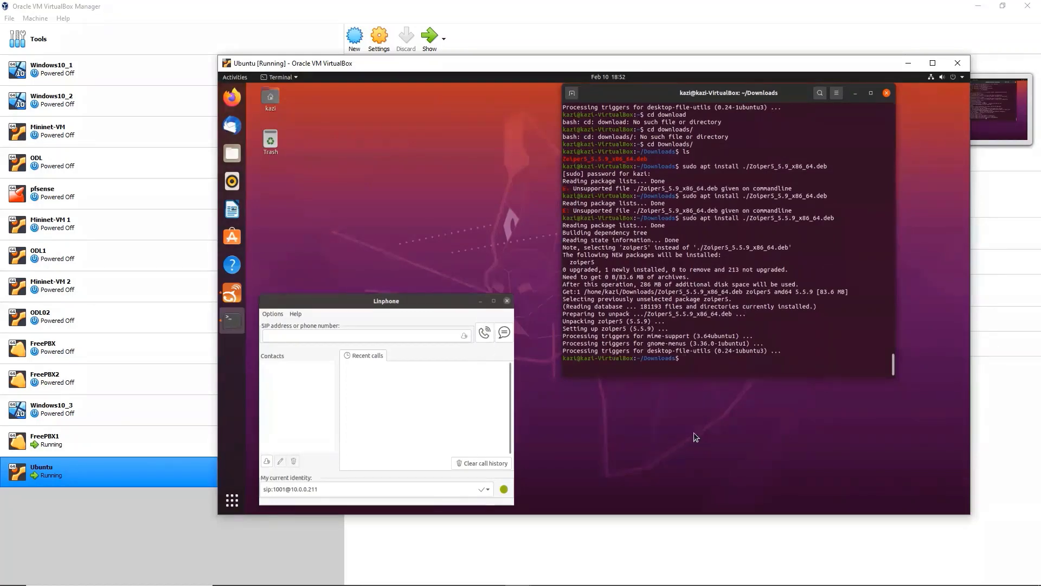
# Launch Zoiper5 from page 2 of Show Applications and move its window clear of Linphone
pyautogui.click(855, 93)
pyautogui.click(231, 500)
pyautogui.moveTo(335, 465); pyautogui.dragTo(339, 461)
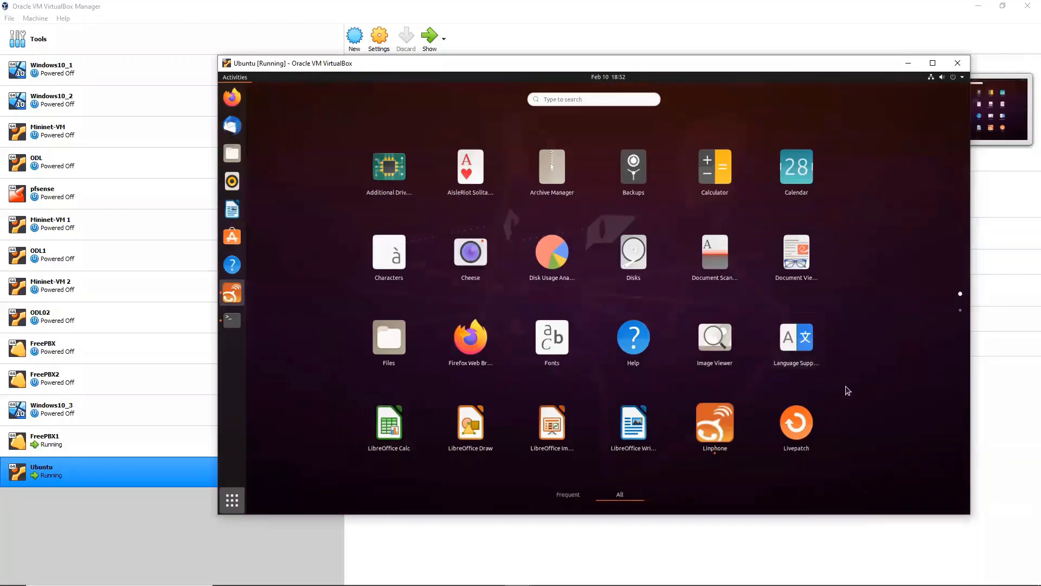
pyautogui.click(960, 313)
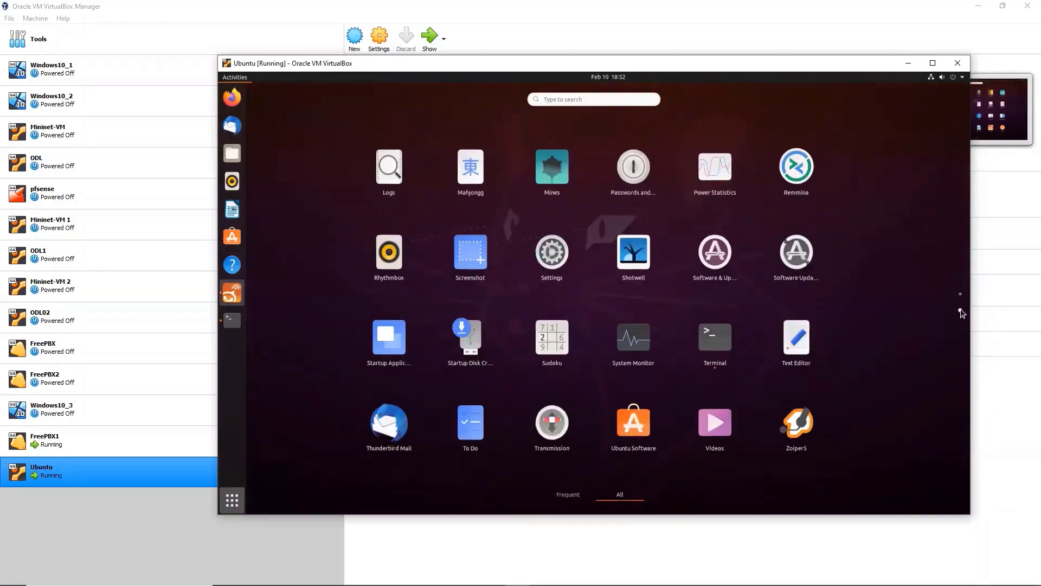
pyautogui.click(798, 426)
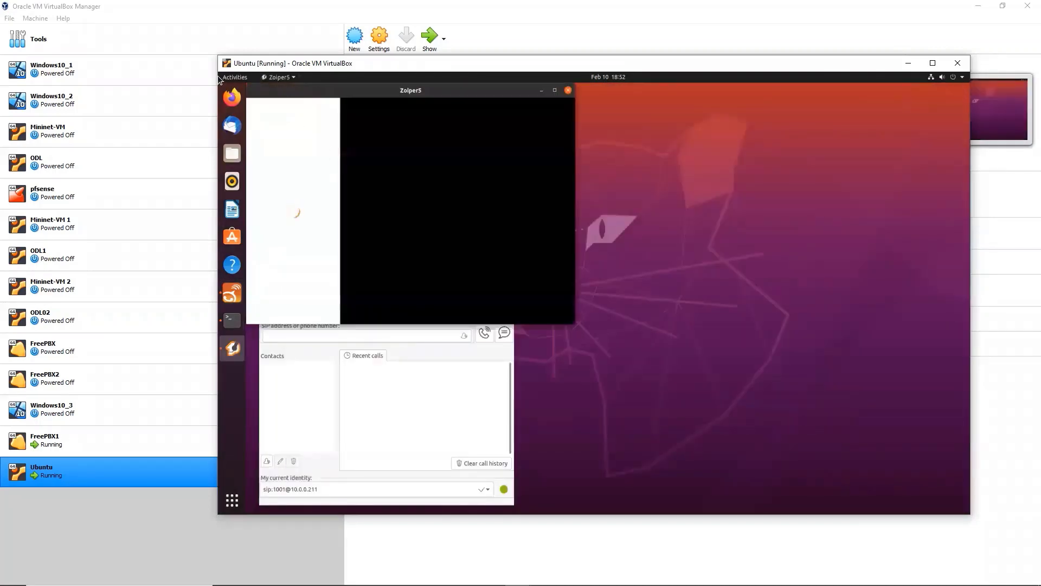
pyautogui.moveTo(370, 142); pyautogui.dragTo(623, 109)
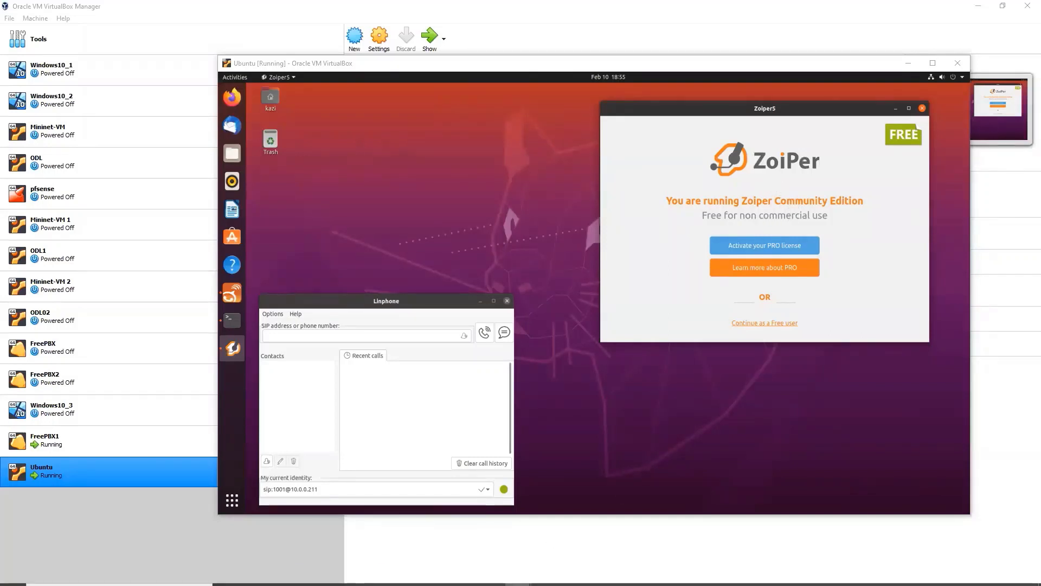
pyautogui.moveTo(518, 583)
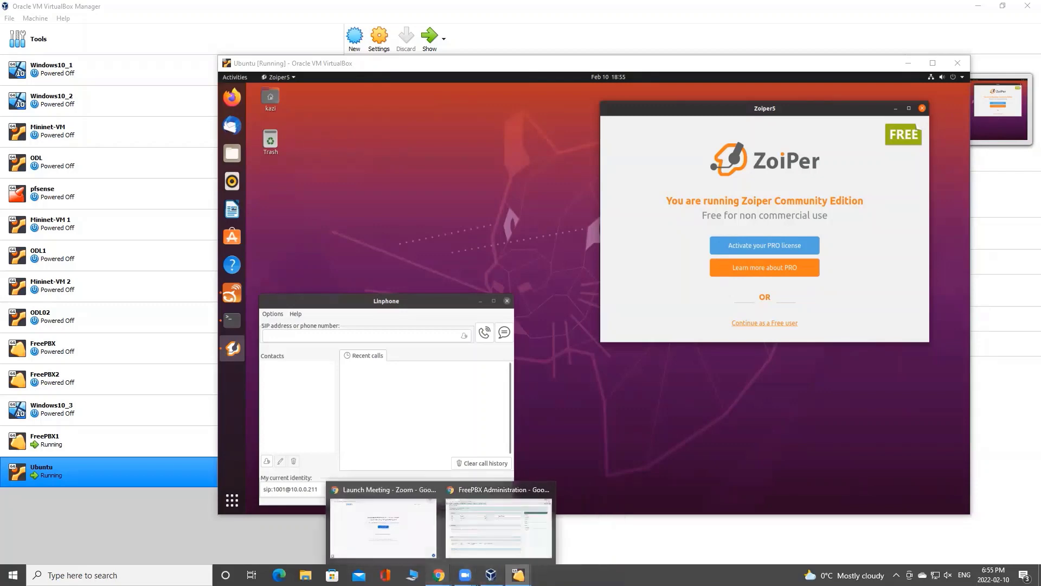
# Start a new PJSIP extension numbered 1002 from the FreePBX Extensions list
pyautogui.hotkey('alt', 'Tab')
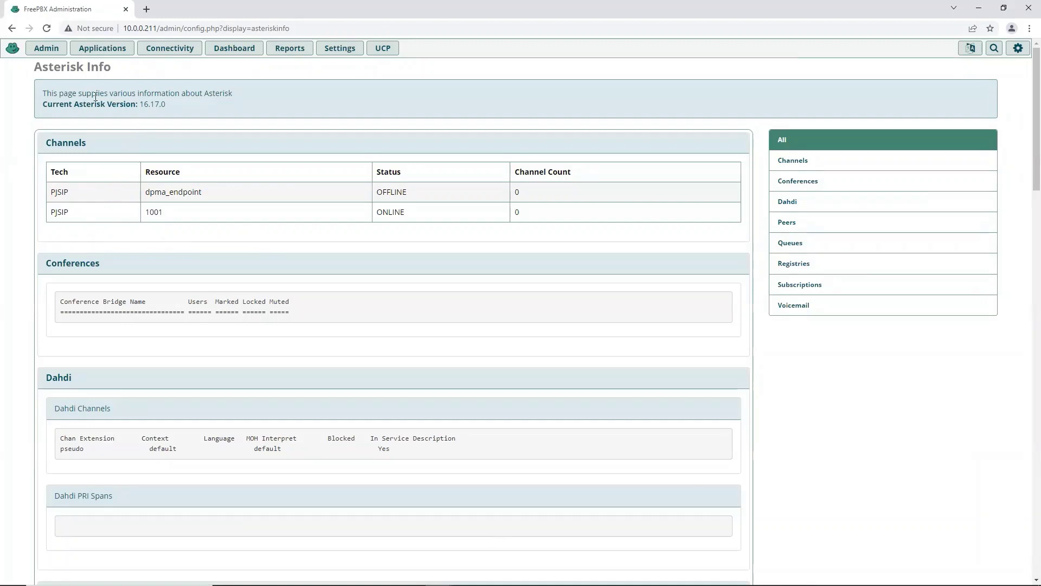
pyautogui.click(103, 49)
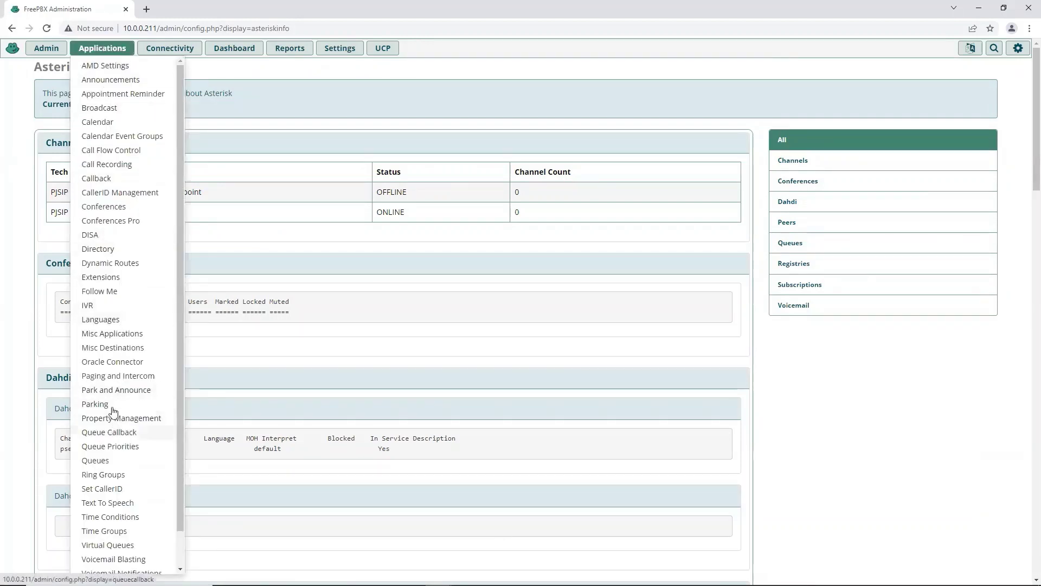
pyautogui.click(104, 279)
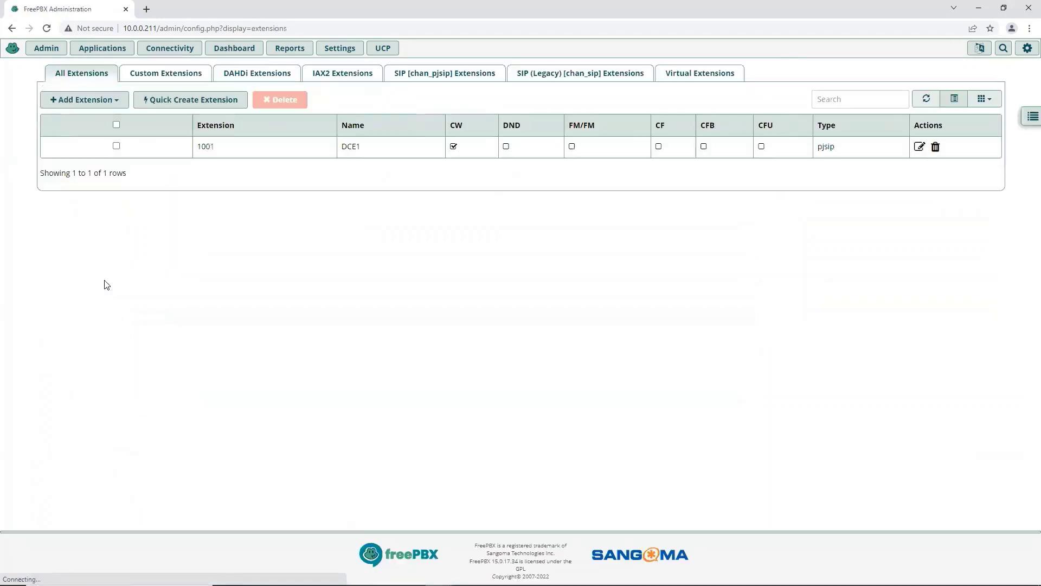
pyautogui.click(106, 102)
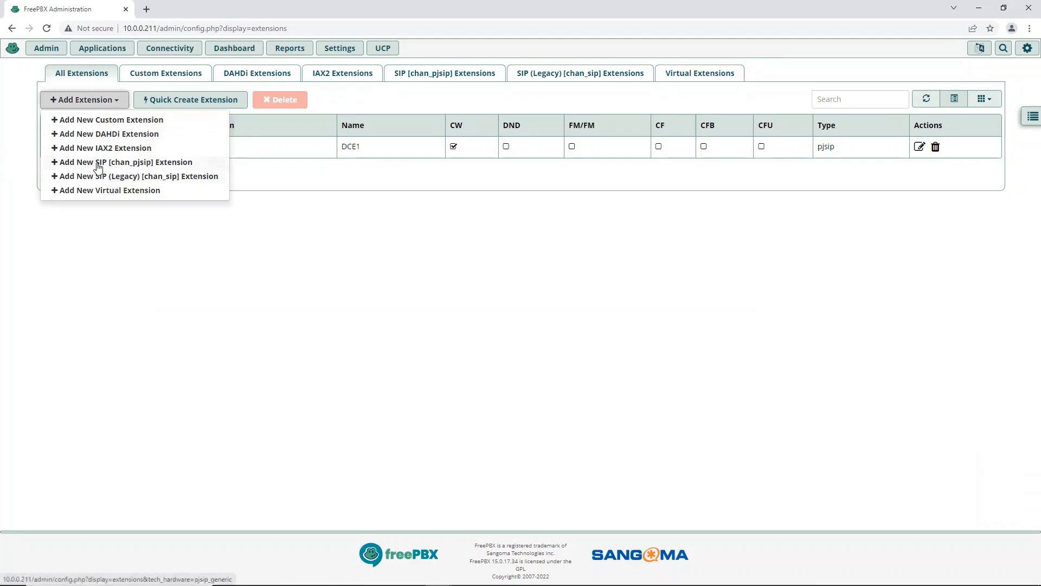
pyautogui.click(99, 163)
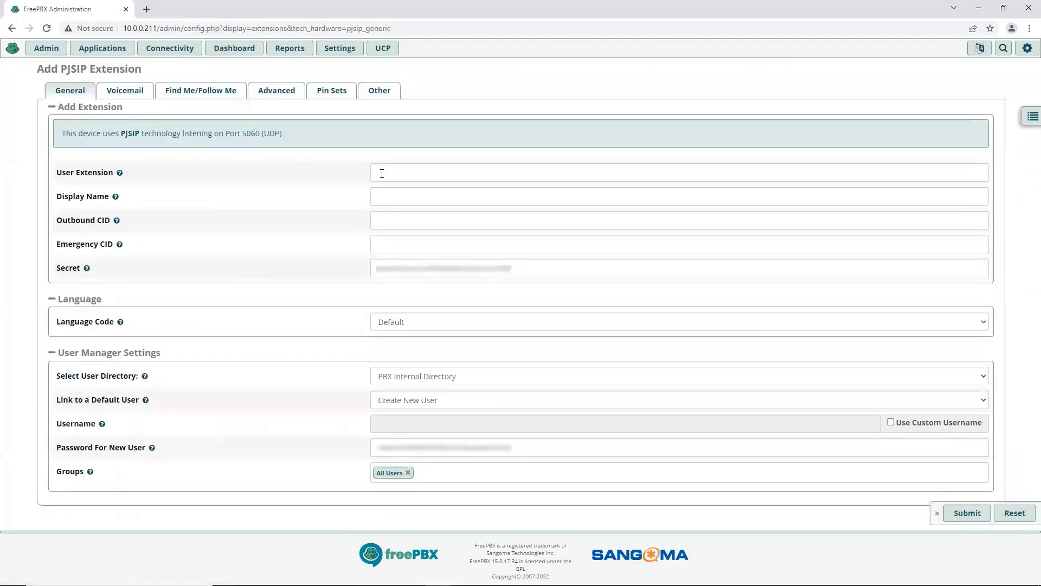
pyautogui.click(387, 174)
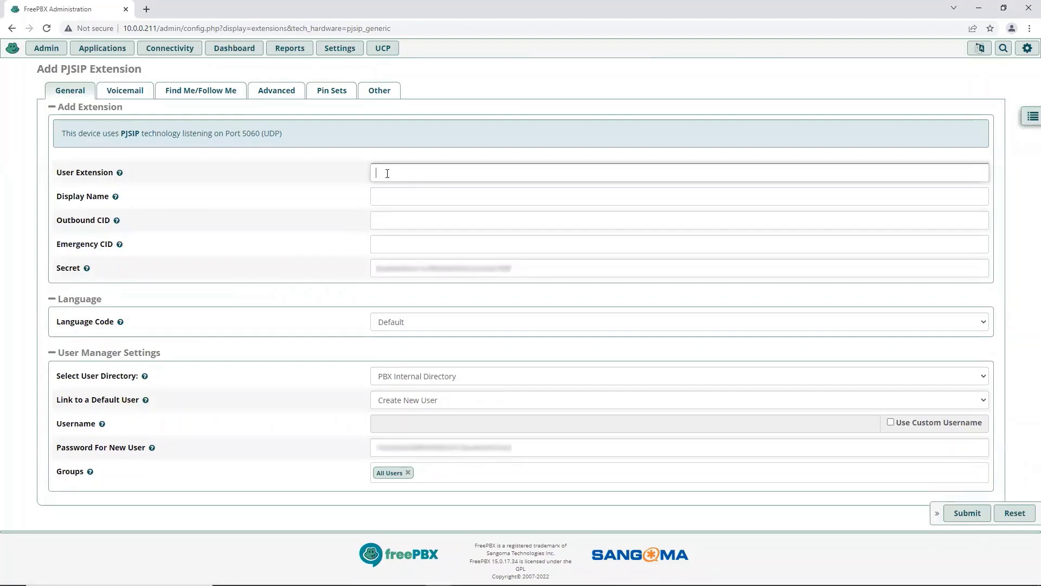
pyautogui.write('1002')
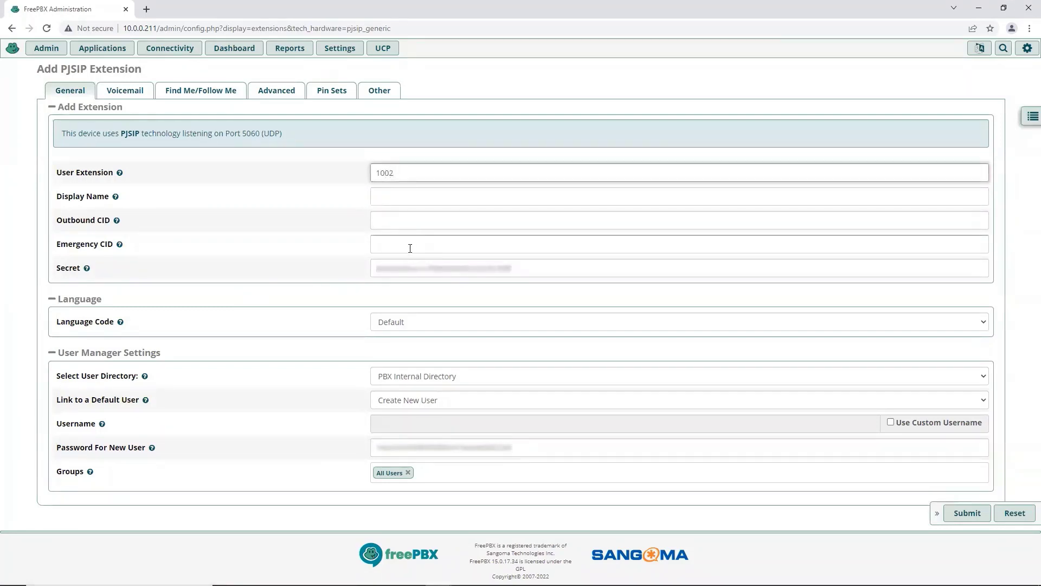
pyautogui.click(419, 193)
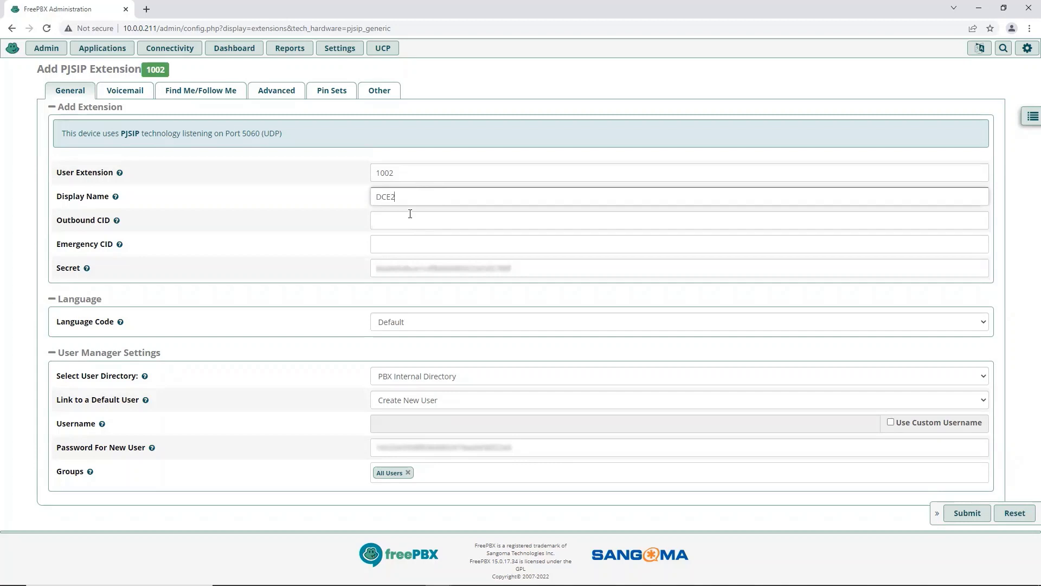
# Replace the secret, enable a custom username, set a simpler user password, and submit the extension
pyautogui.click(399, 267)
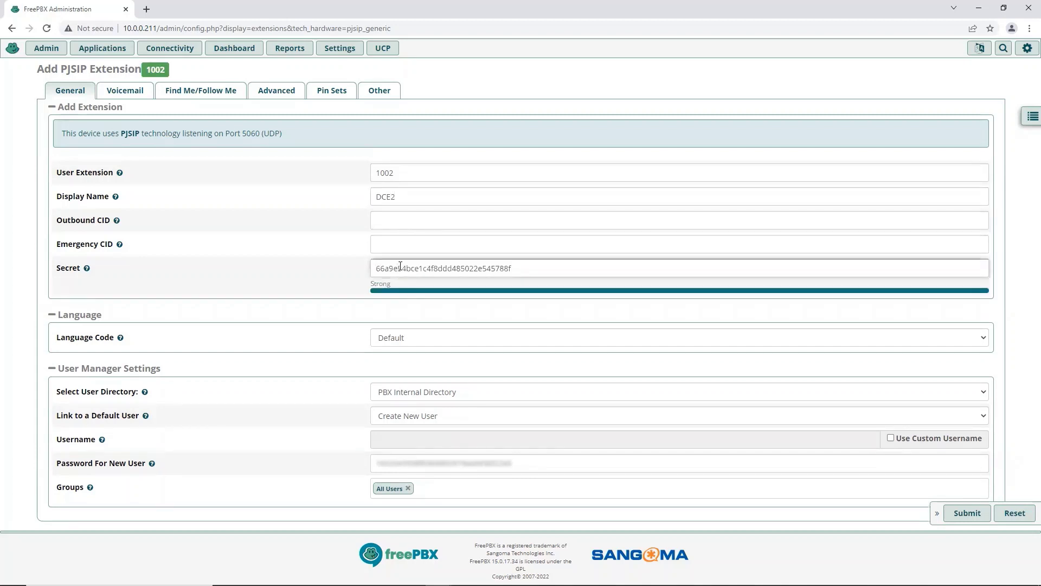
pyautogui.moveTo(522, 268); pyautogui.dragTo(330, 268)
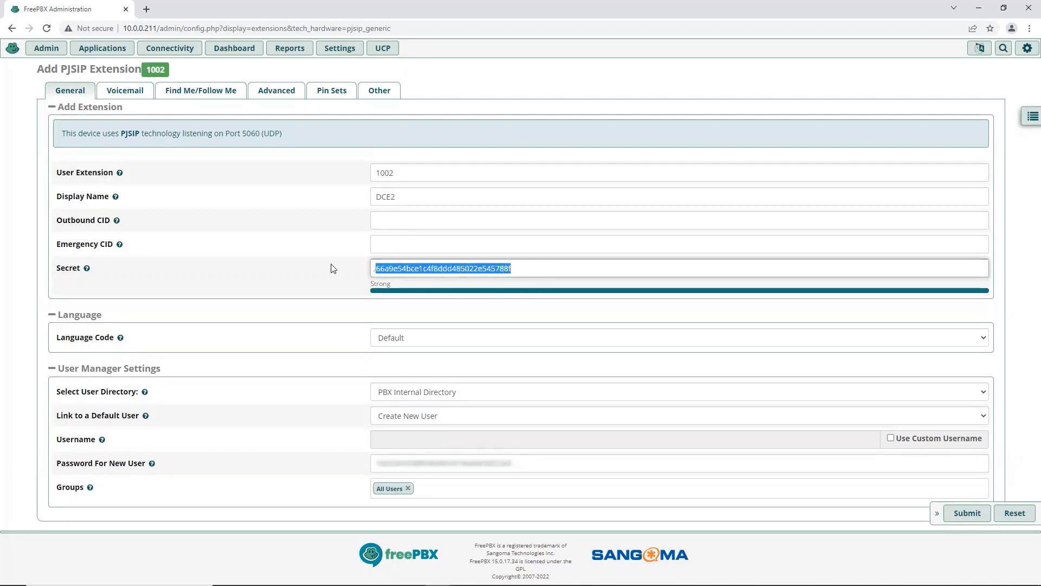
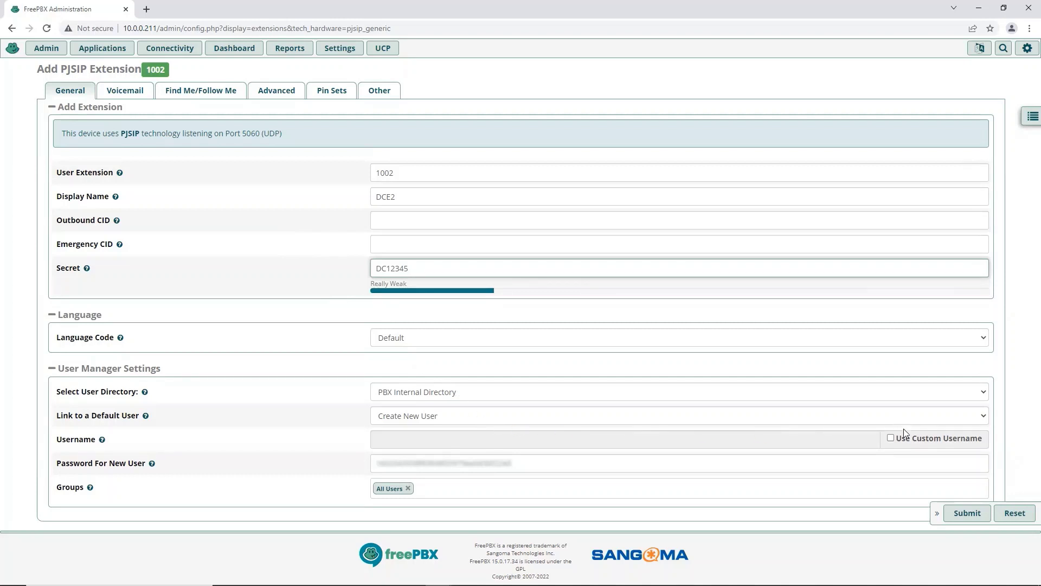
pyautogui.click(890, 437)
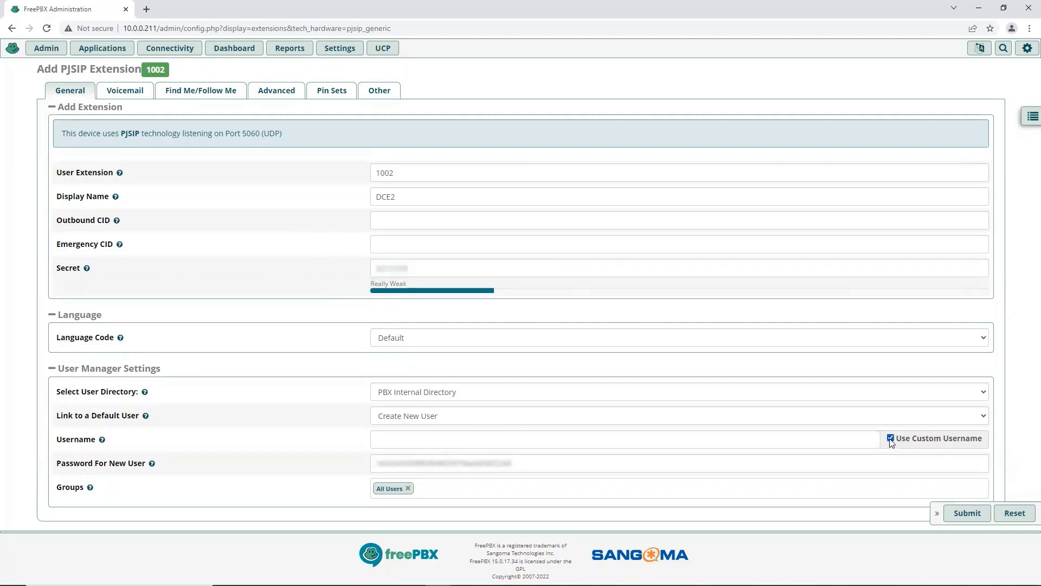
pyautogui.click(433, 440)
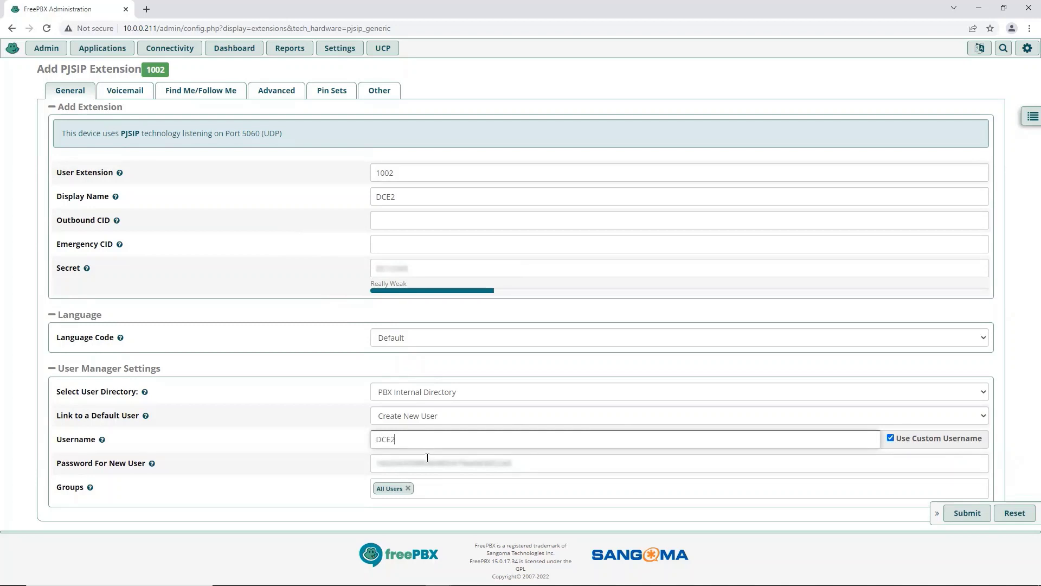
pyautogui.click(523, 463)
pyautogui.moveTo(523, 462); pyautogui.dragTo(276, 479)
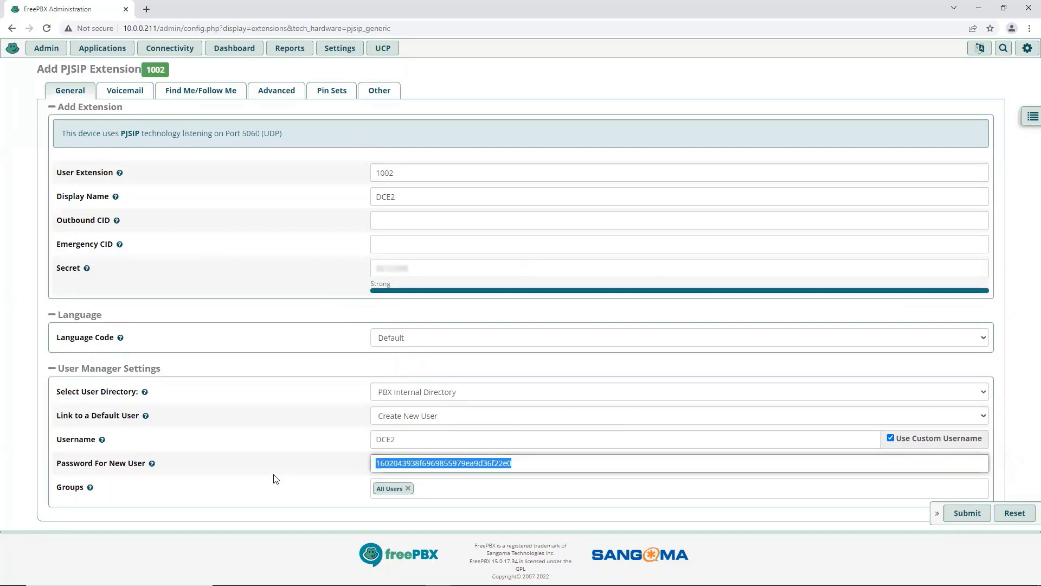
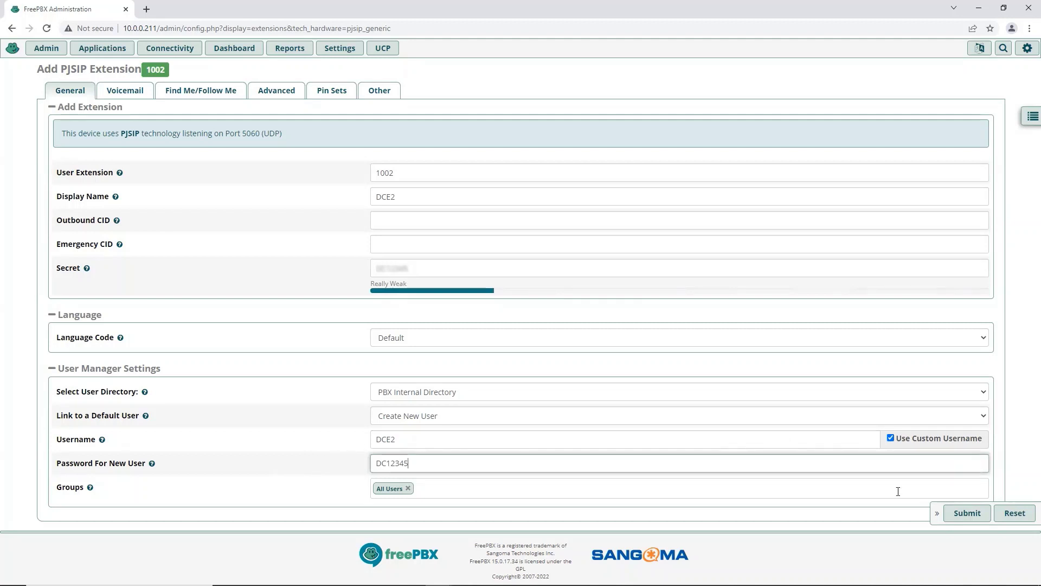
pyautogui.click(967, 513)
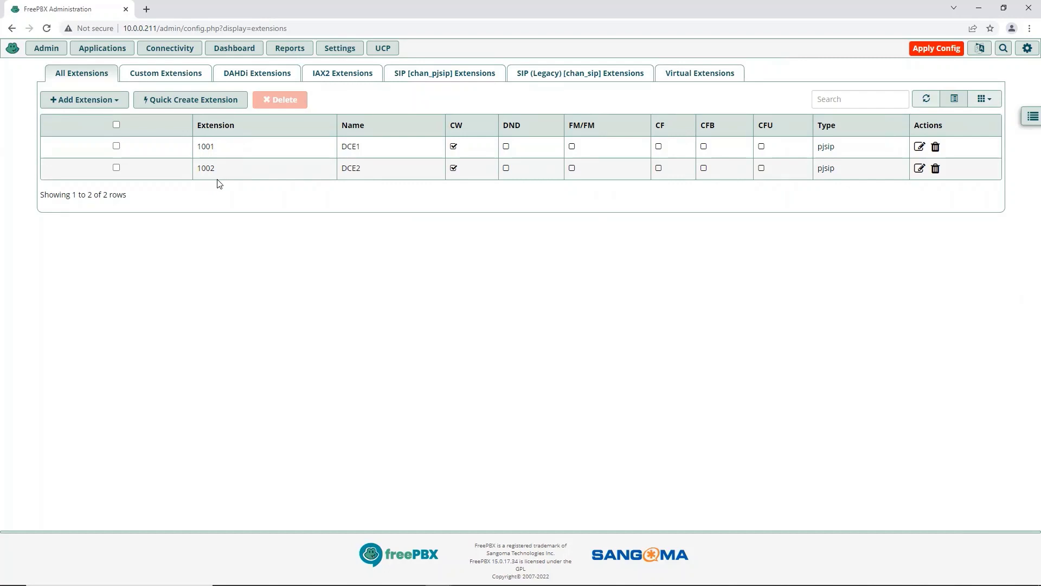
# Apply the pending FreePBX configuration and let the reload finish
pyautogui.click(935, 49)
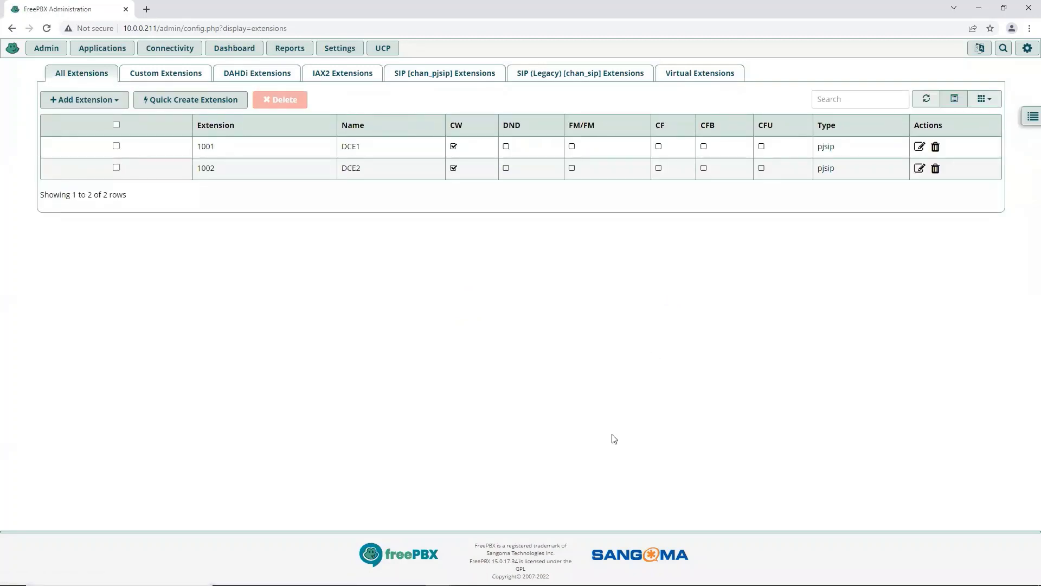
# Continue as a free user in Zoiper and enter username 1002
pyautogui.moveTo(597, 584)
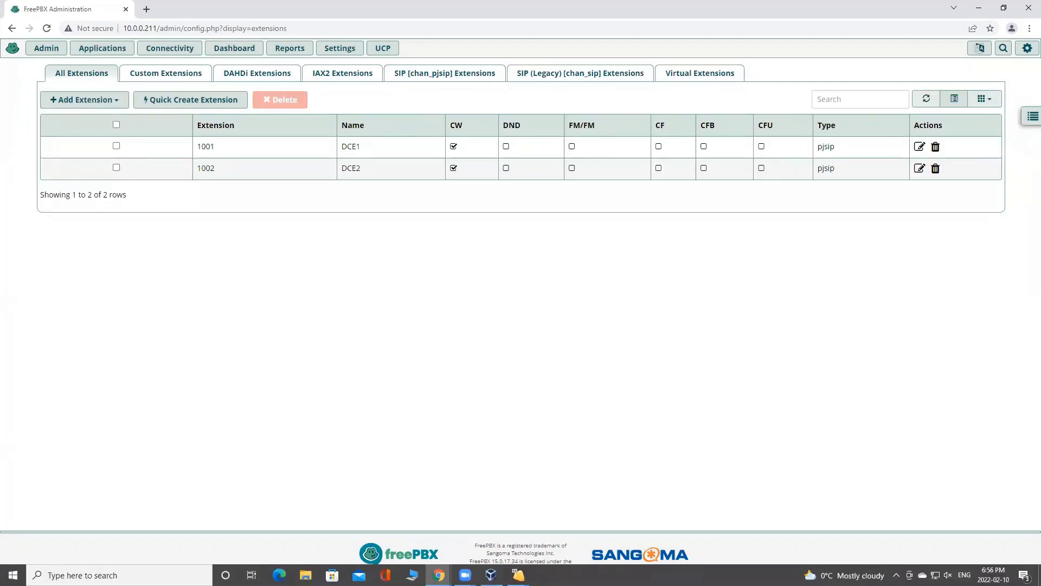
pyautogui.moveTo(518, 575)
pyautogui.click(576, 545)
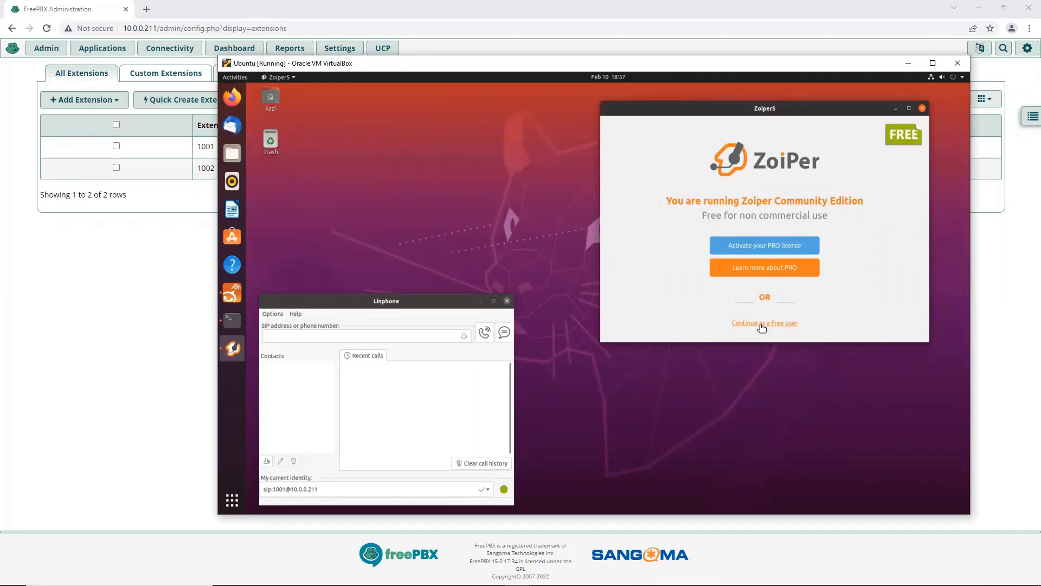
pyautogui.click(761, 323)
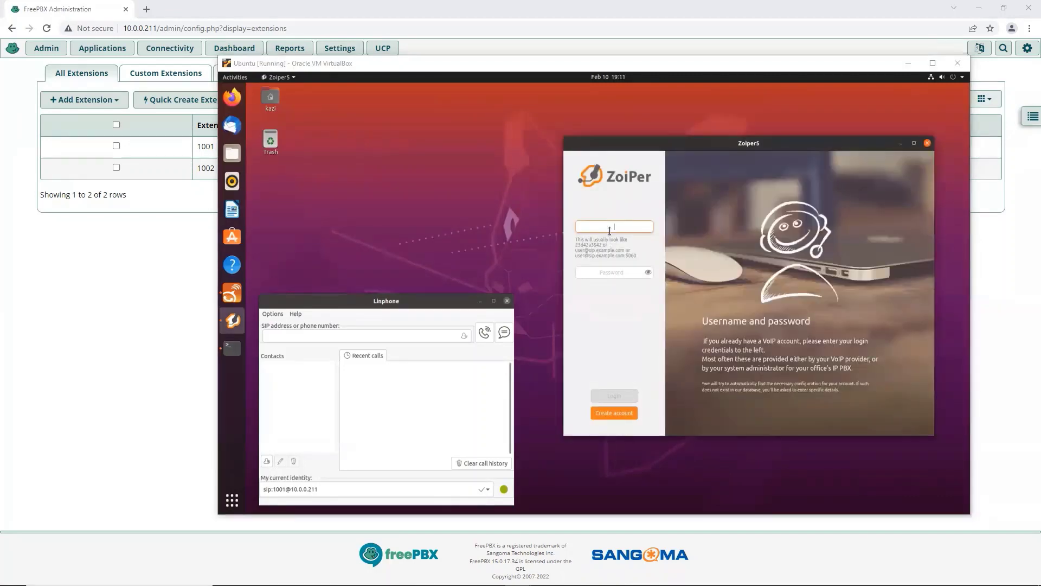
pyautogui.click(632, 227)
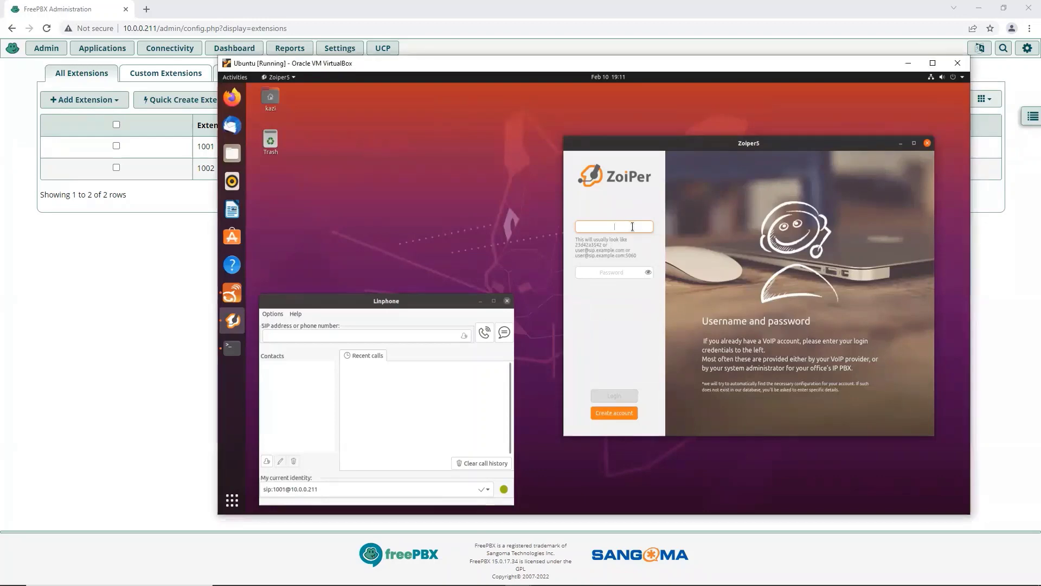
pyautogui.write('1')
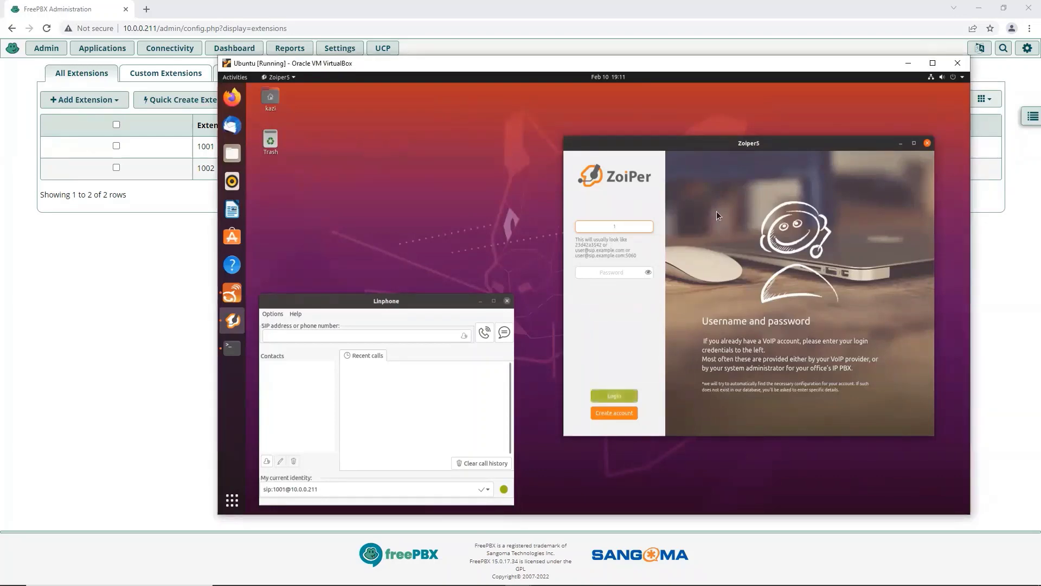
pyautogui.write('002')
# Enter the extension's password, log in, accept hostname 10.0.0.211, and skip authentication and proxy settings
pyautogui.moveTo(516, 566)
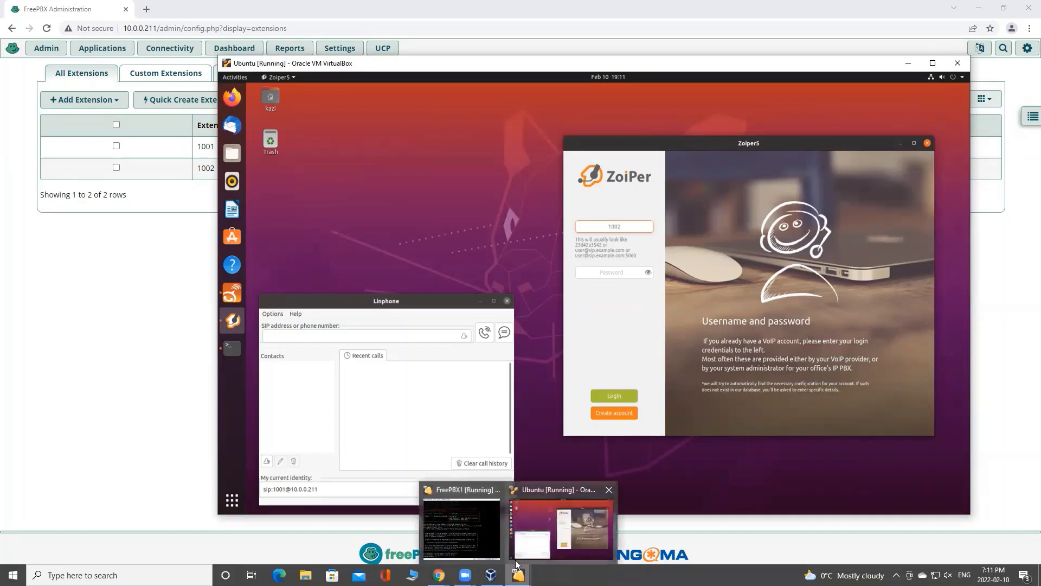
pyautogui.moveTo(439, 575)
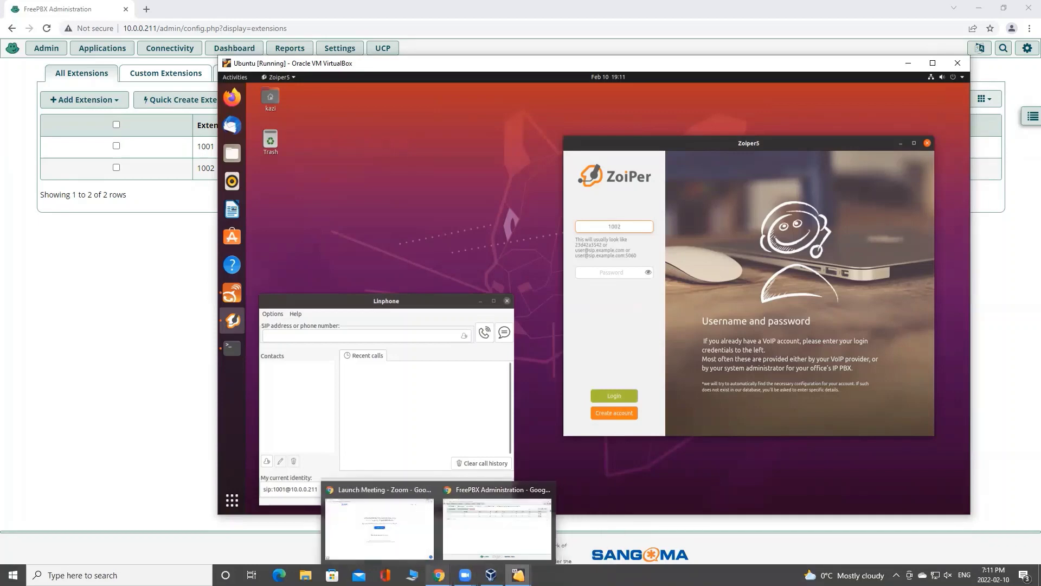
pyautogui.click(466, 546)
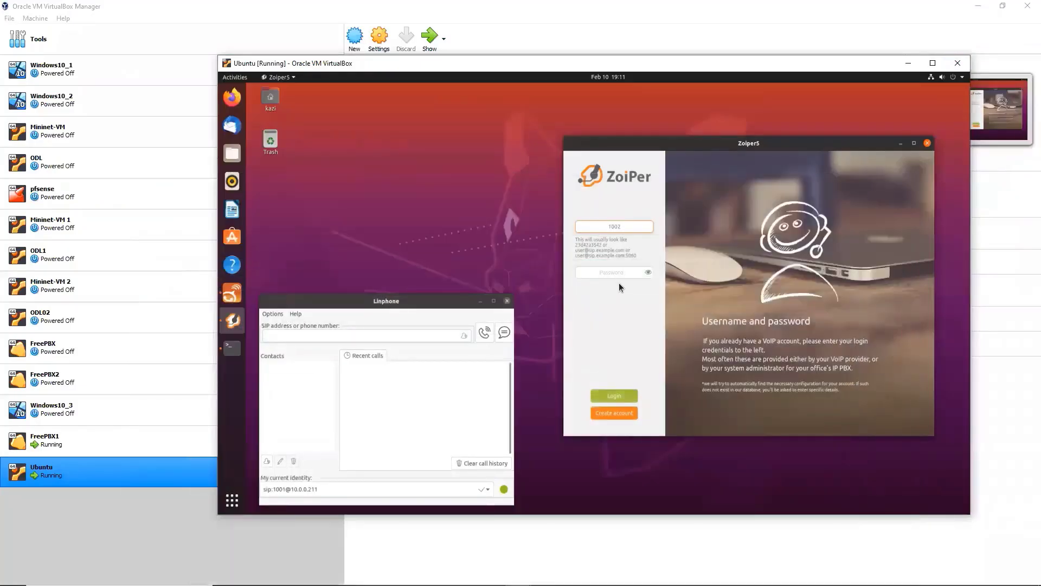
pyautogui.click(618, 272)
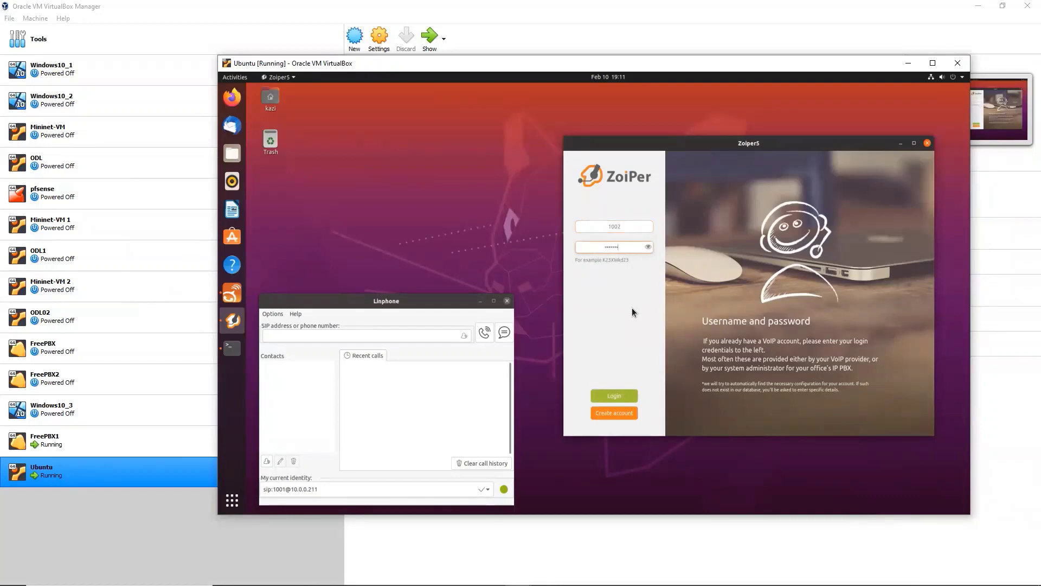
pyautogui.click(615, 395)
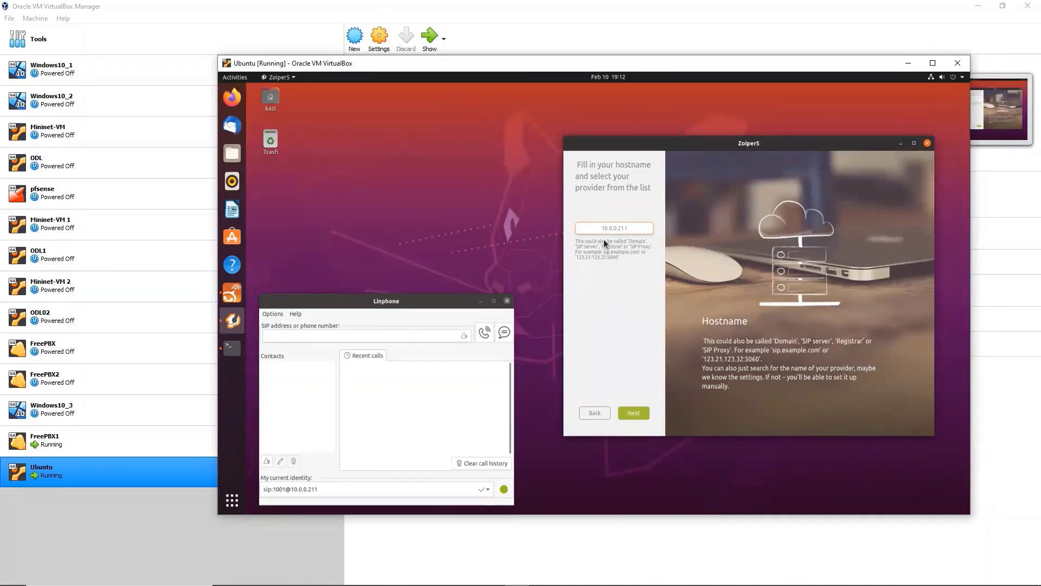
pyautogui.moveTo(515, 561)
pyautogui.click(637, 414)
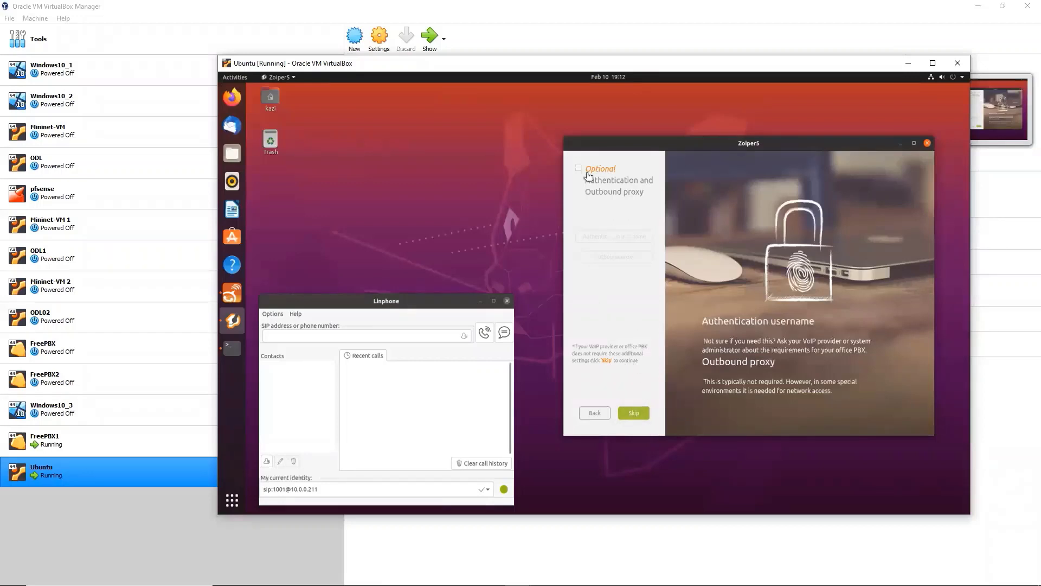
pyautogui.click(637, 415)
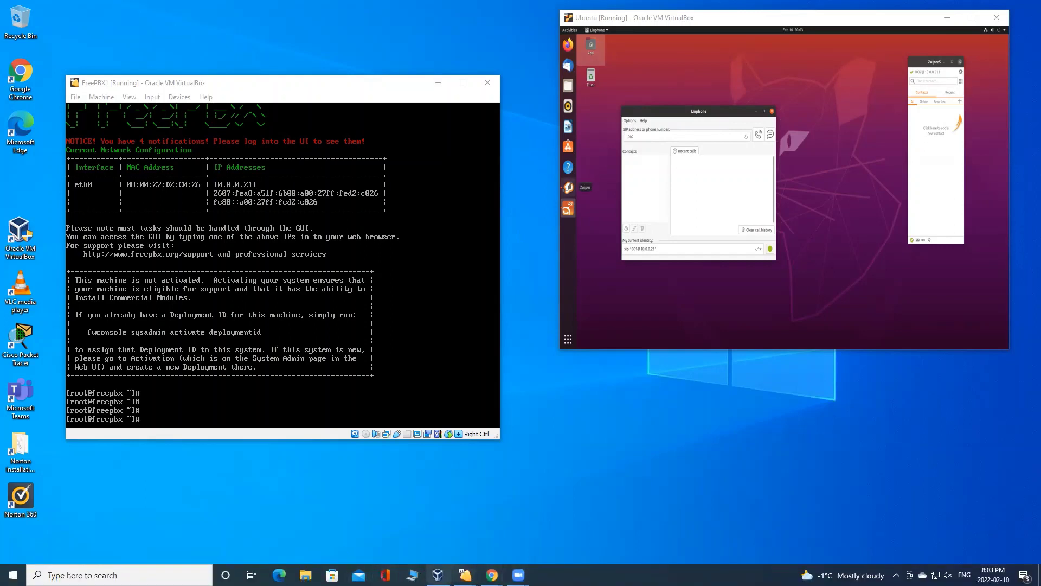
pyautogui.moveTo(492, 574)
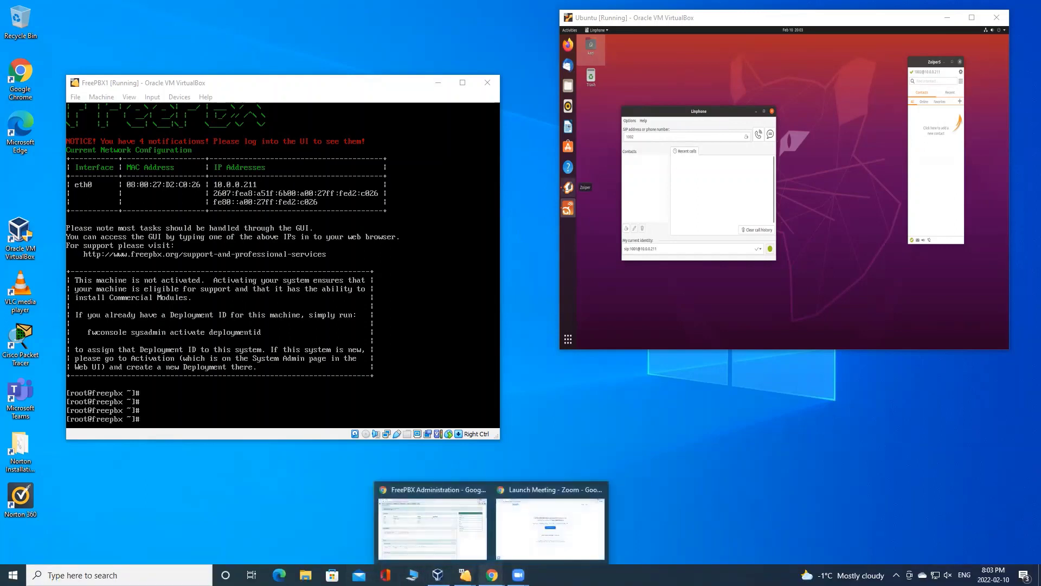
pyautogui.click(399, 494)
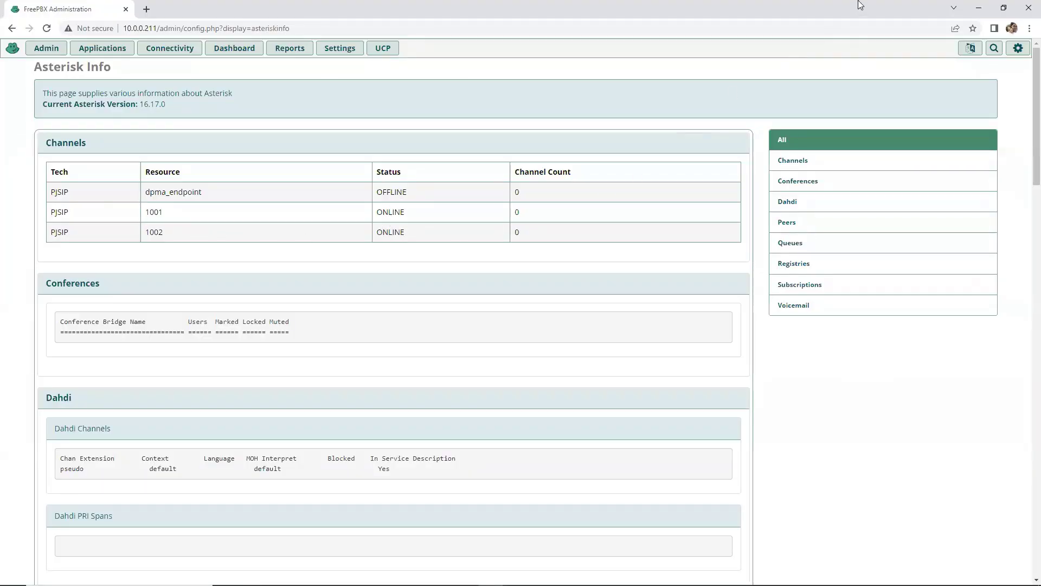
pyautogui.click(980, 10)
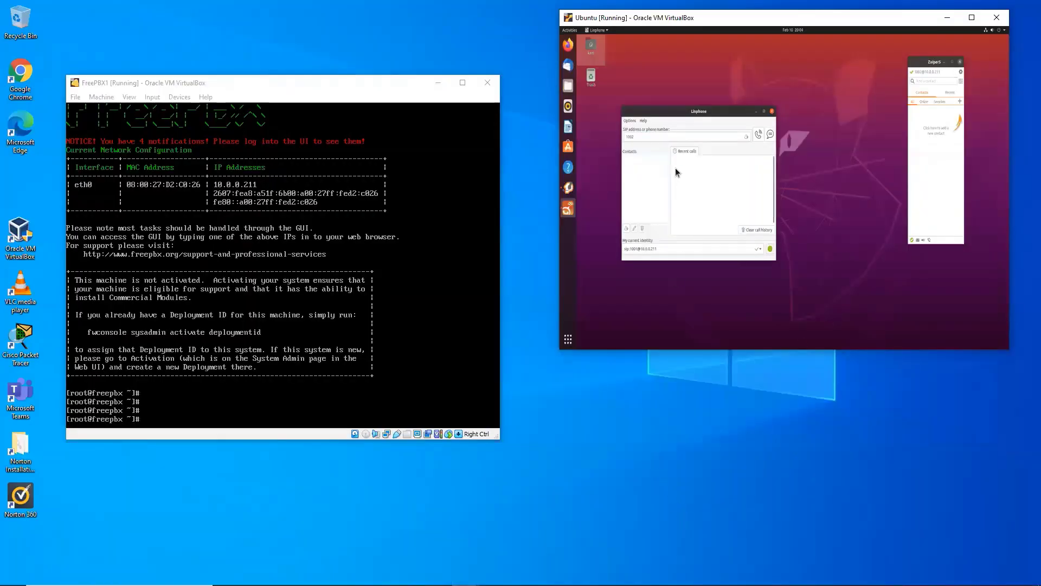
# Pick the 1002 suggestion in Linphone's SIP address field and dial it
pyautogui.click(646, 140)
pyautogui.click(662, 144)
pyautogui.click(757, 136)
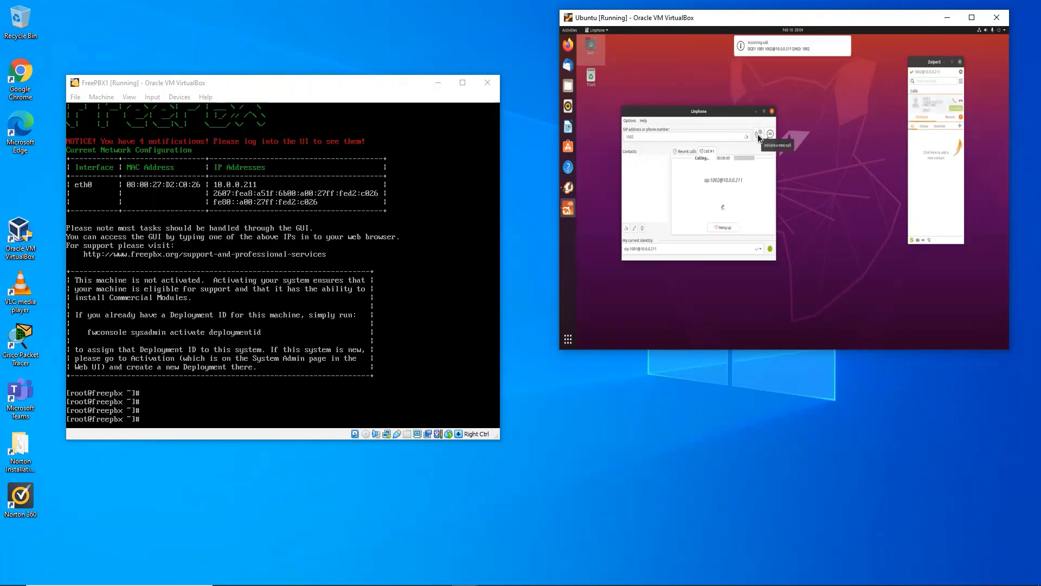